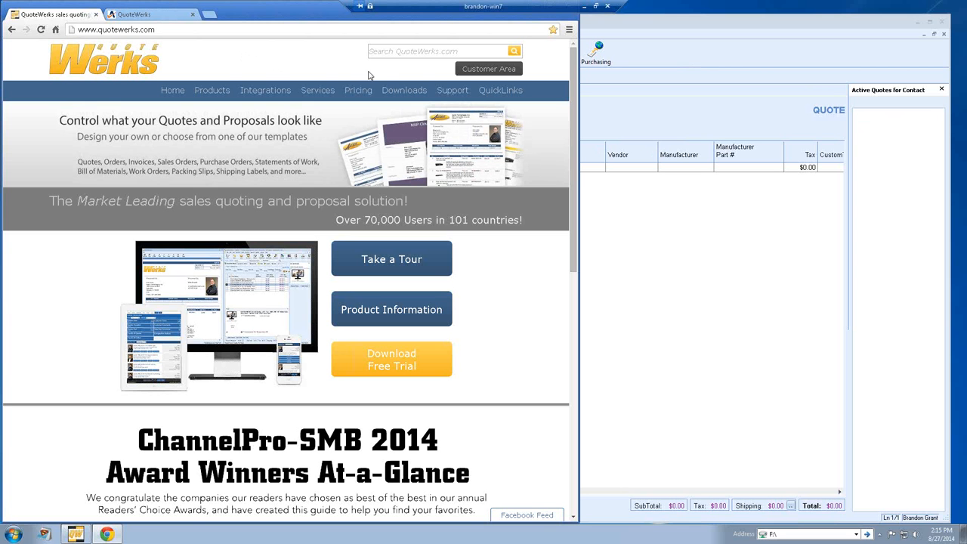
Step: Go from the quotewerks.com Support page to the QuoteWerks 4.9 Help table of contents
click(451, 91)
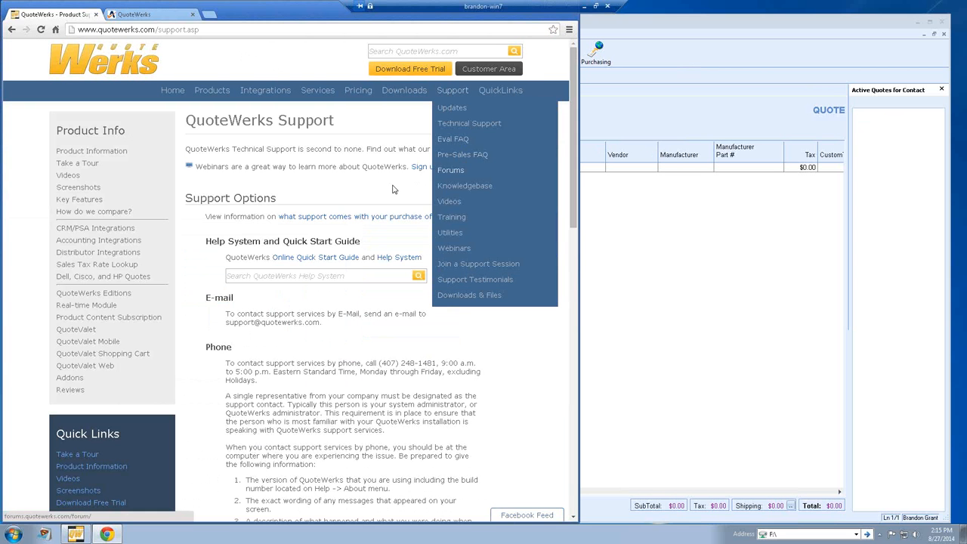
mouse_move(452, 93)
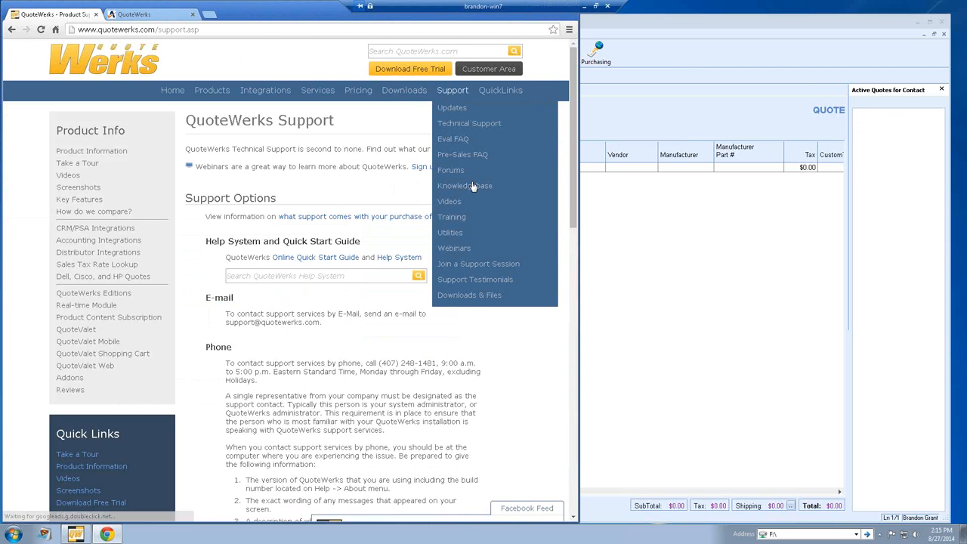
click(405, 258)
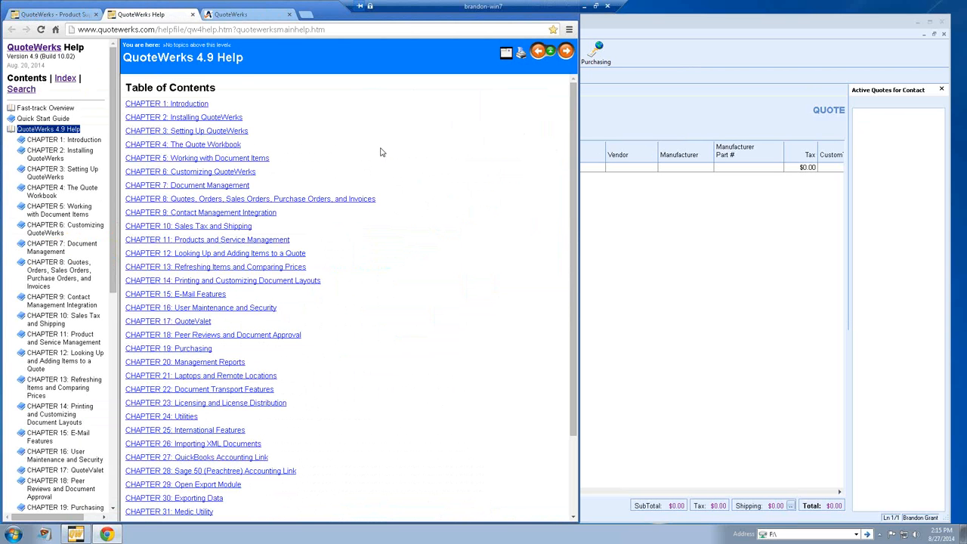
Step: Open the Autotask integration page under Chapter 9: Contact Management Integration, then return to the untitled quote
click(245, 215)
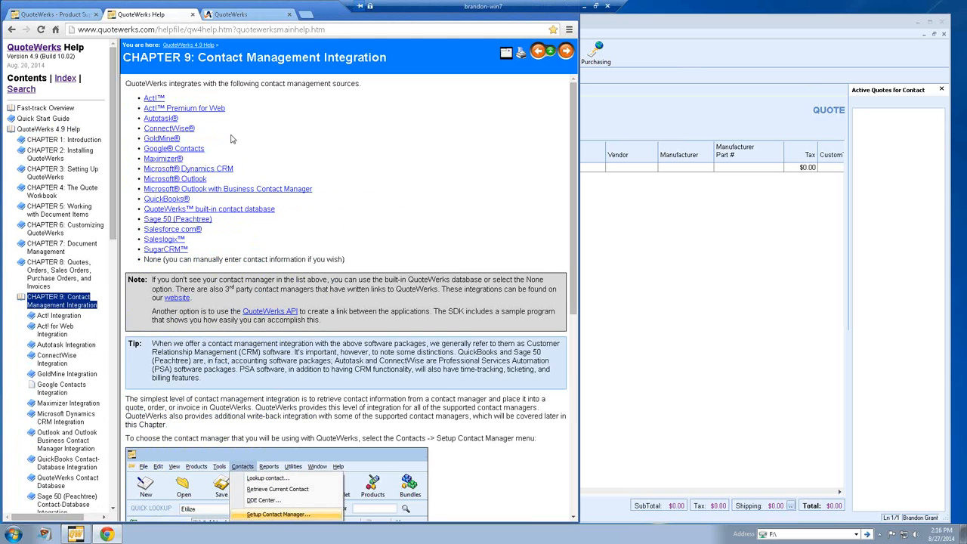
click(161, 119)
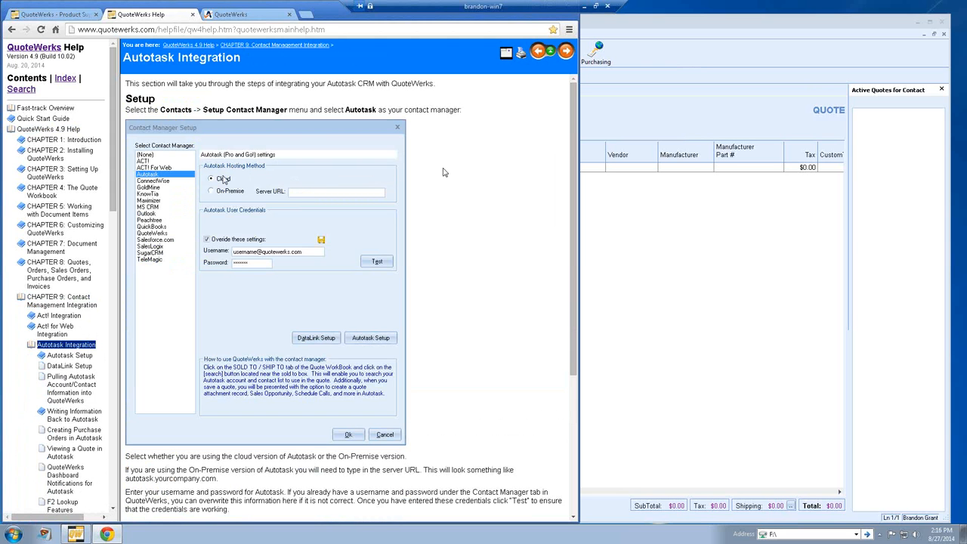
click(649, 108)
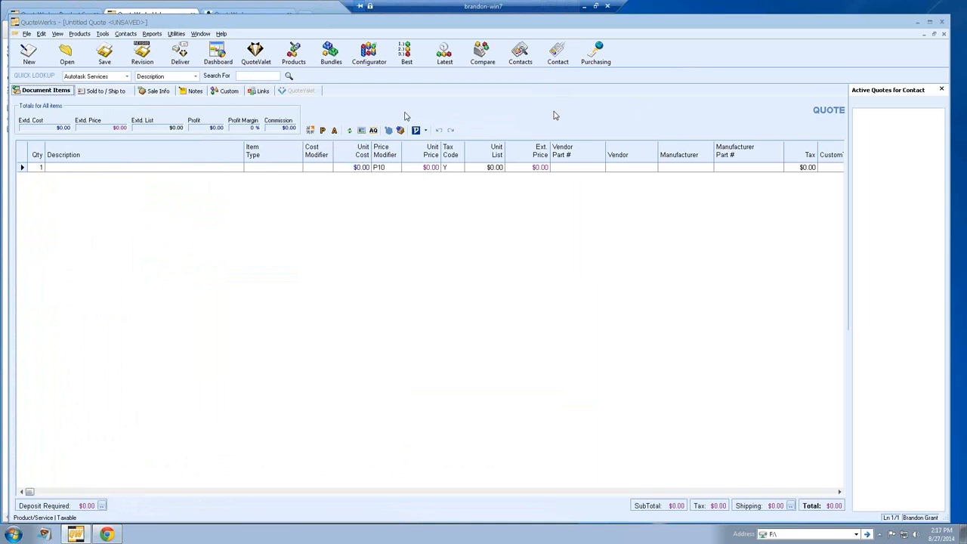
Step: Open Contacts > Setup Contact Manager and launch Autotask Setup with Autotask selected
click(125, 34)
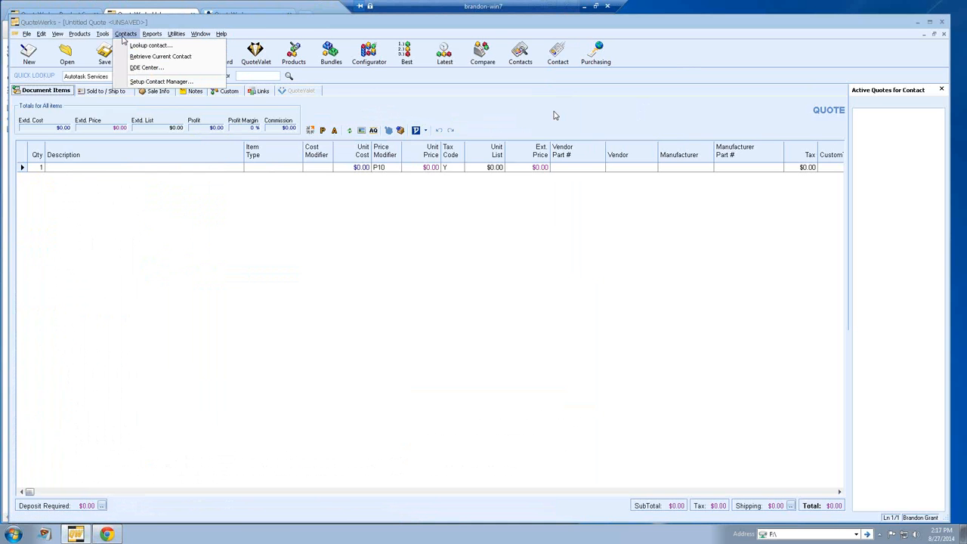
click(139, 82)
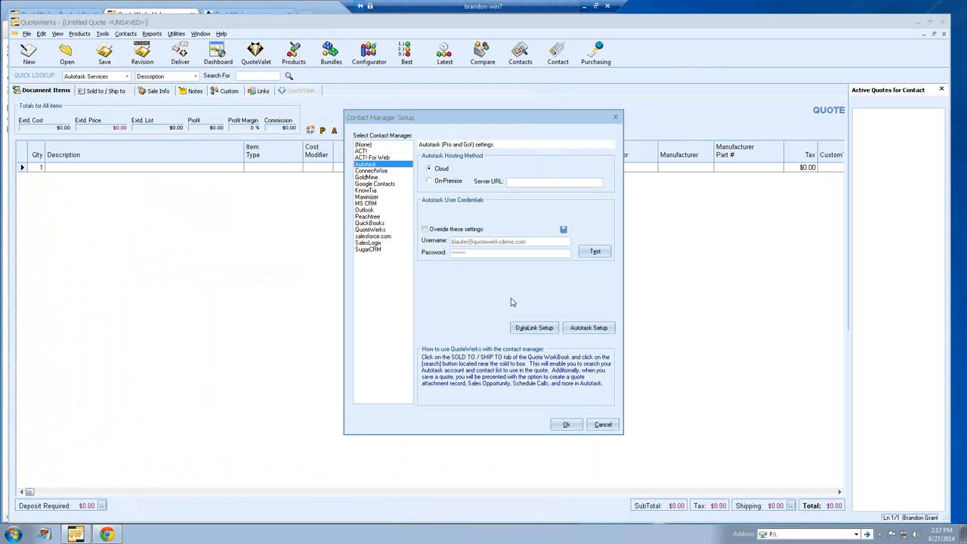
click(587, 328)
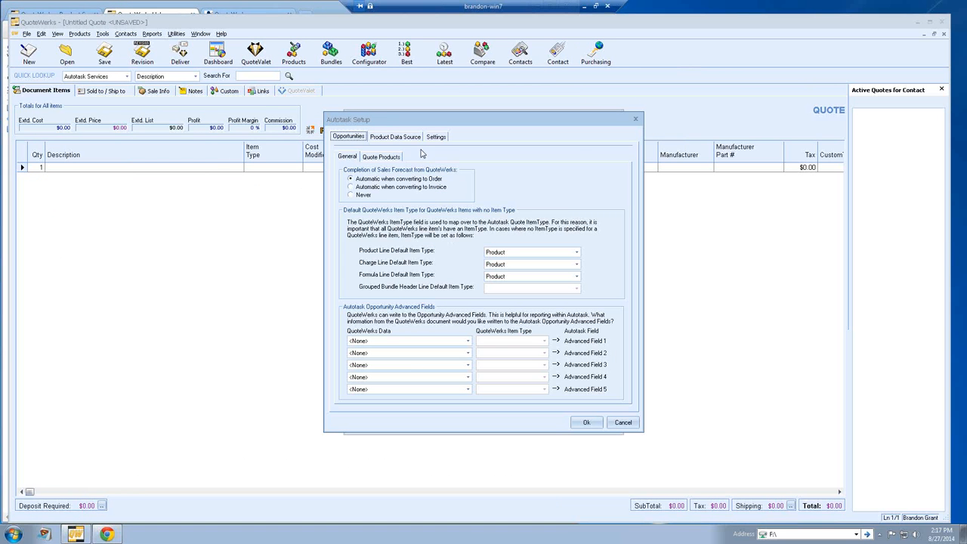
Step: Review Autotask purchase-order sync and Stage 2 Qualification alerts on the Settings tab, then close both dialogs
click(442, 139)
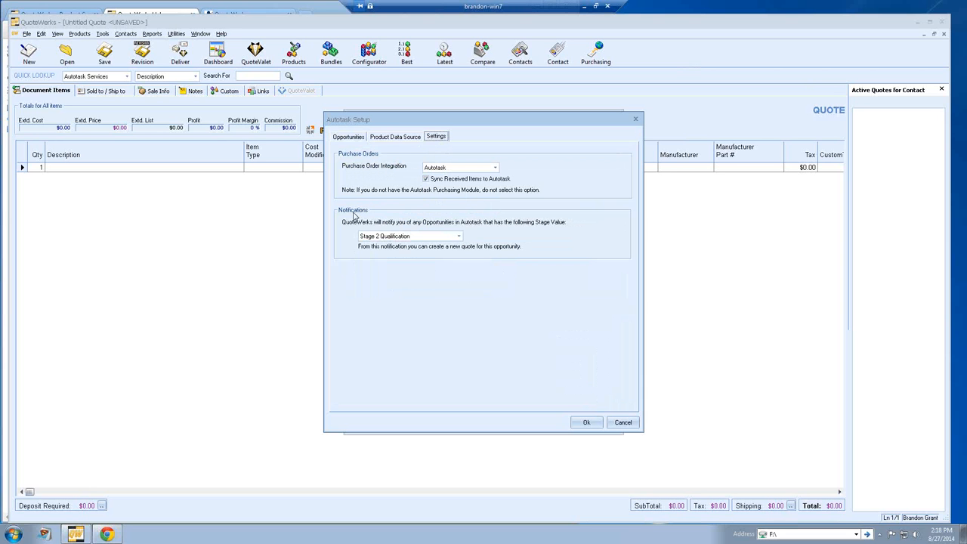
click(587, 422)
click(568, 425)
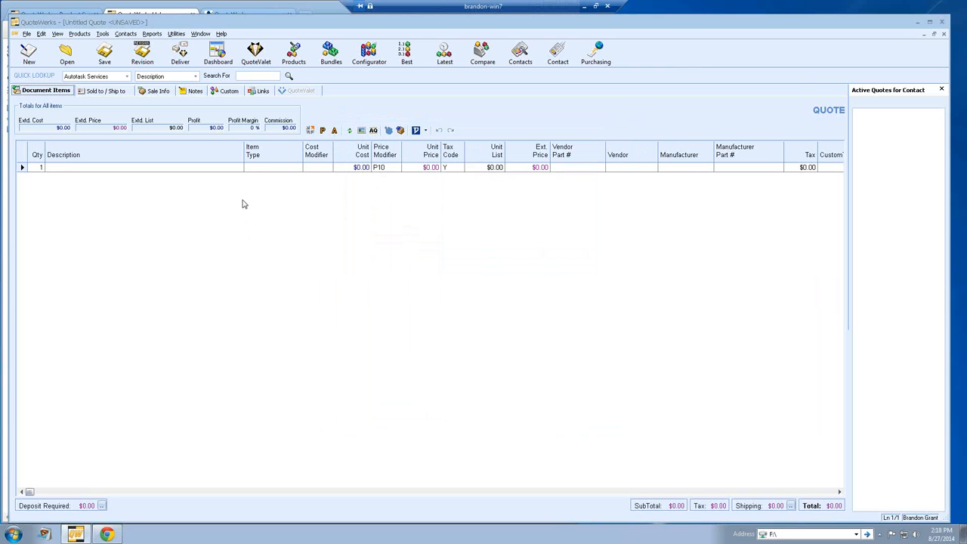
click(216, 59)
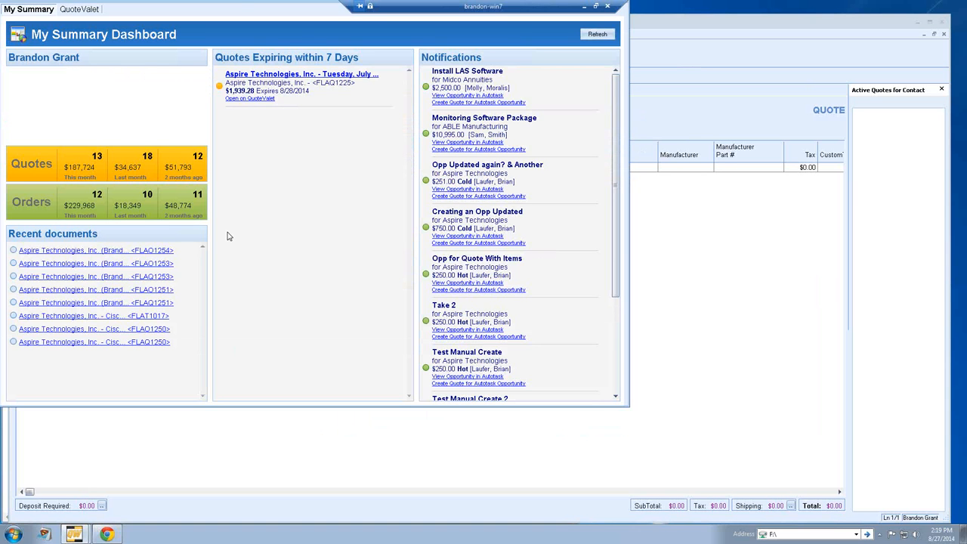
drag(239, 18, 333, 56)
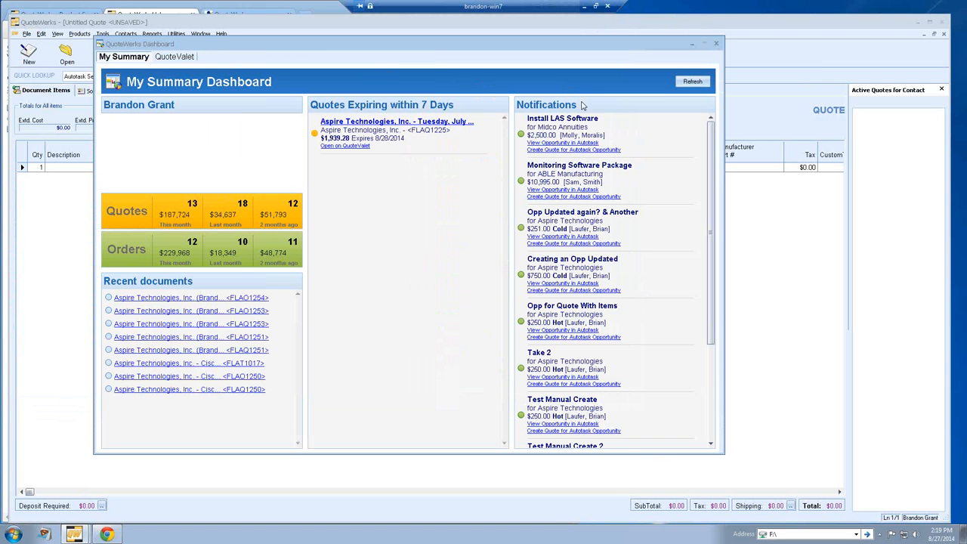
drag(711, 155, 714, 257)
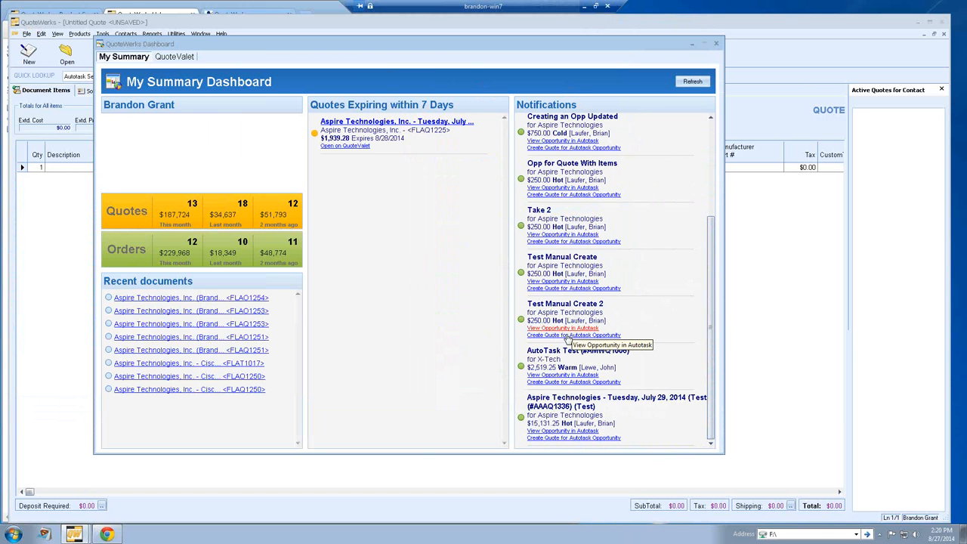
drag(709, 257, 710, 126)
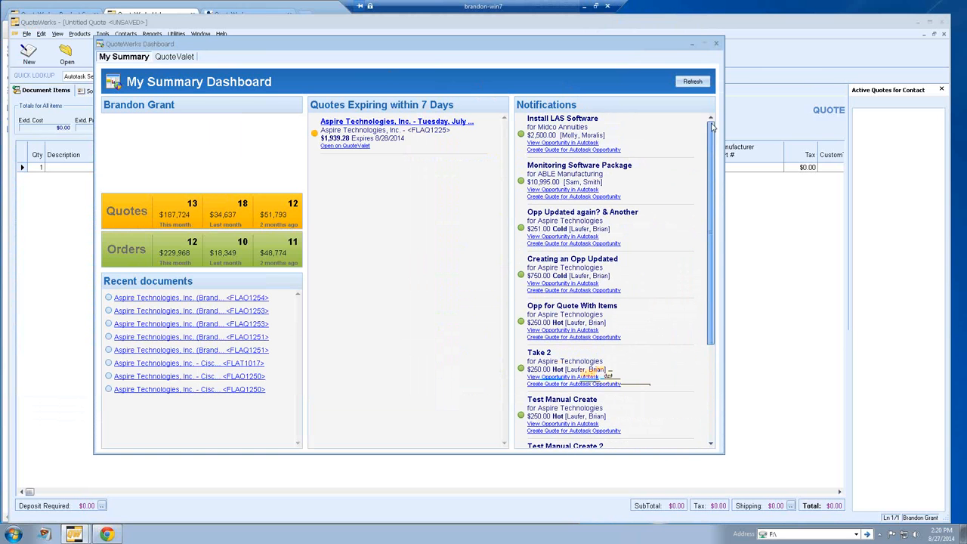
click(716, 43)
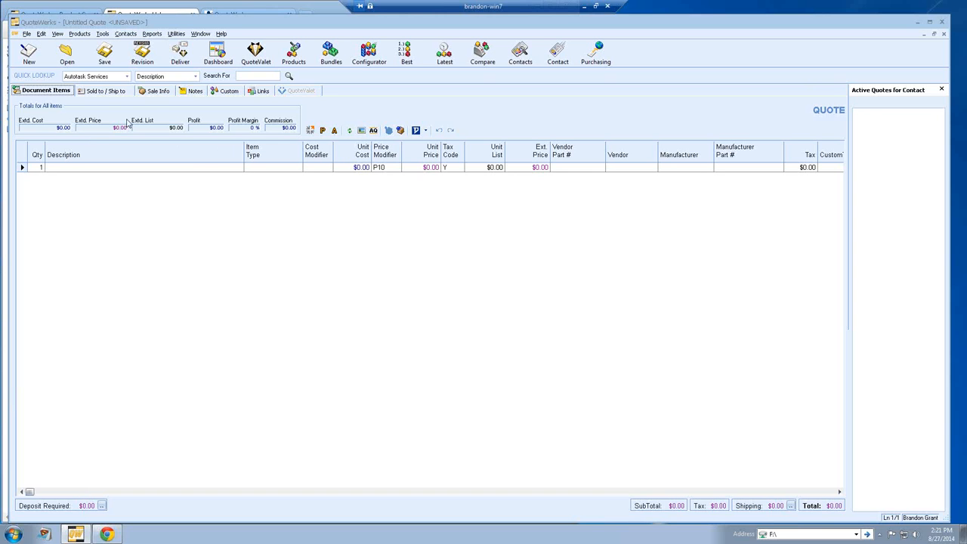
Step: Search Autotask by AccountName for 'aspire' and apply the Senior Product Specialist to all addresses
click(100, 91)
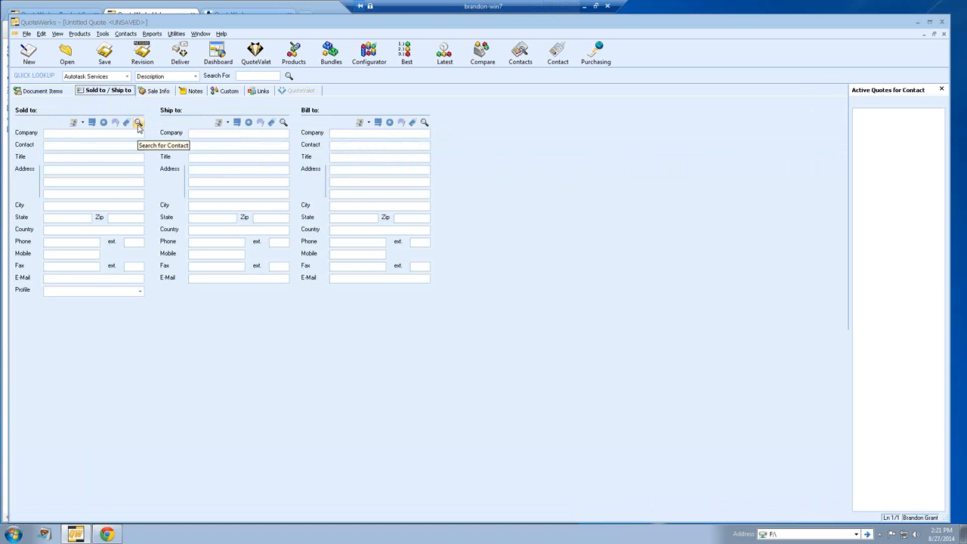
click(138, 123)
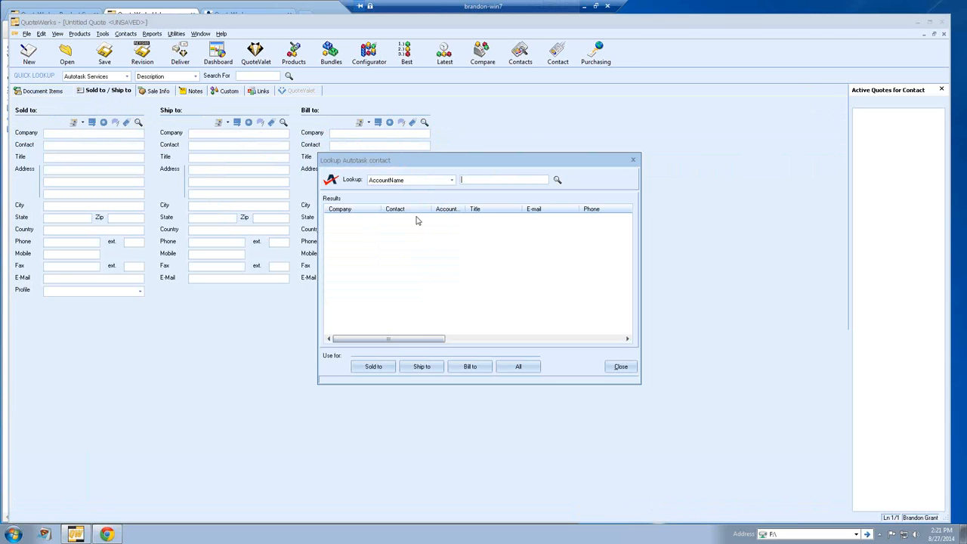
click(451, 181)
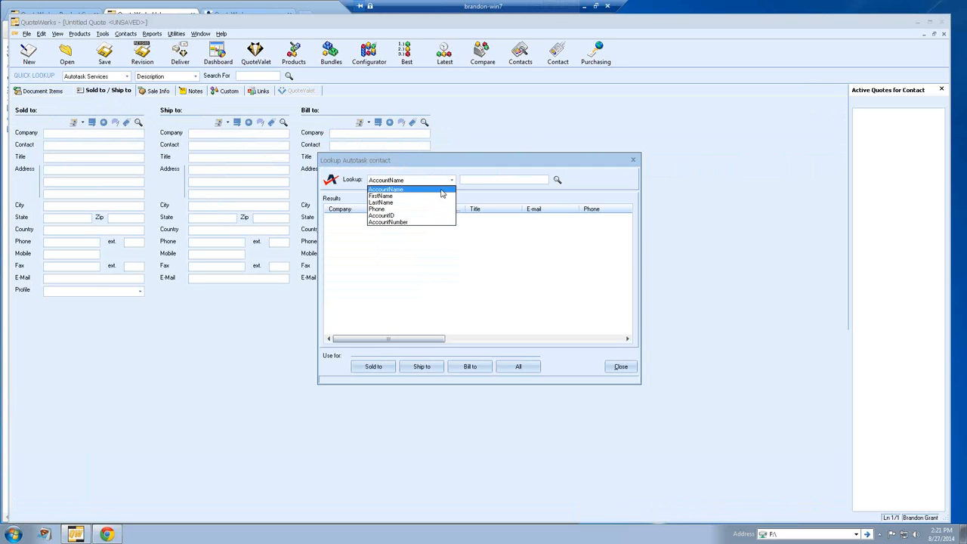
click(445, 189)
click(477, 182)
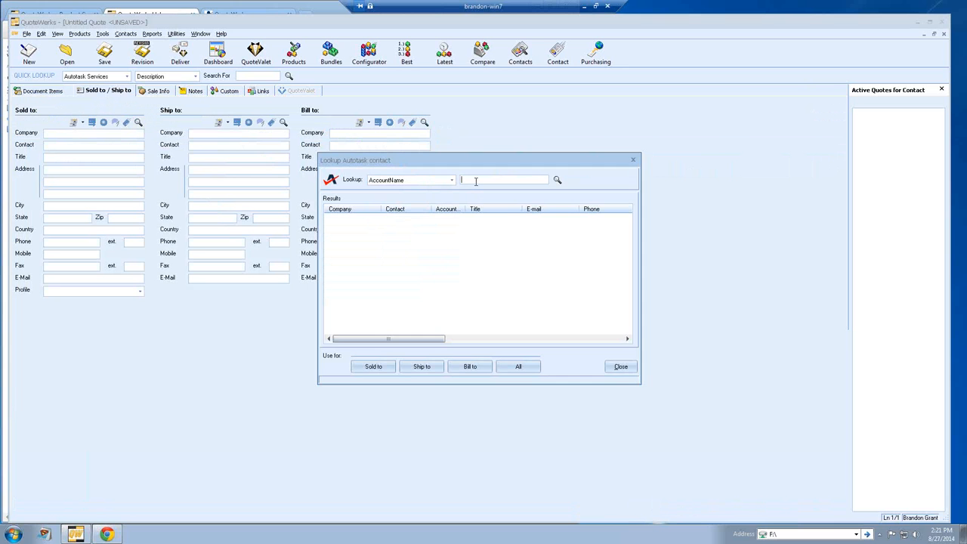
text(aspire)
key(Return)
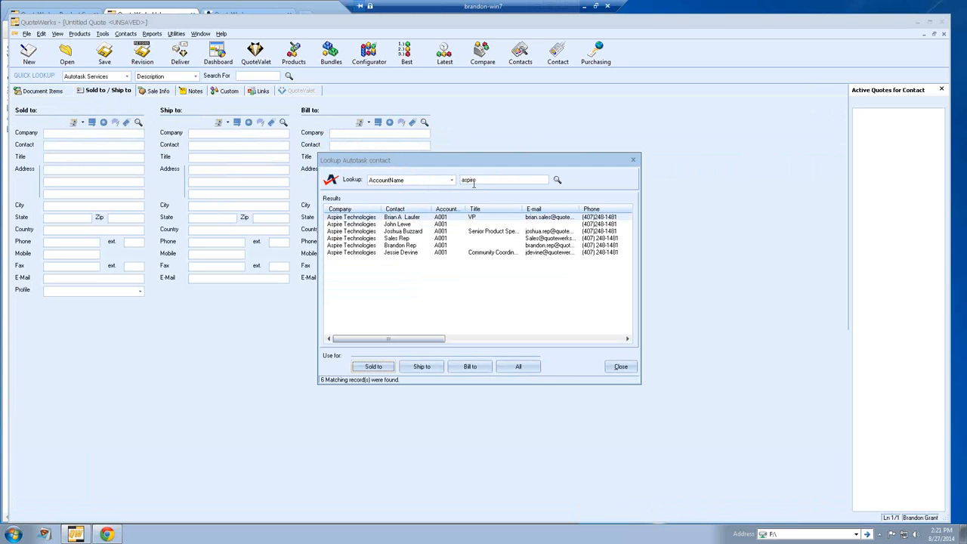
click(413, 231)
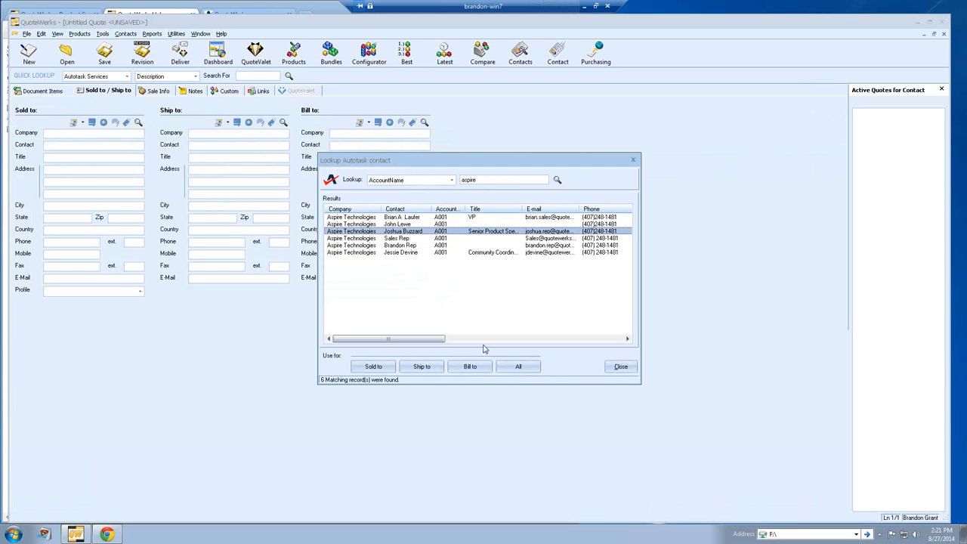
click(509, 371)
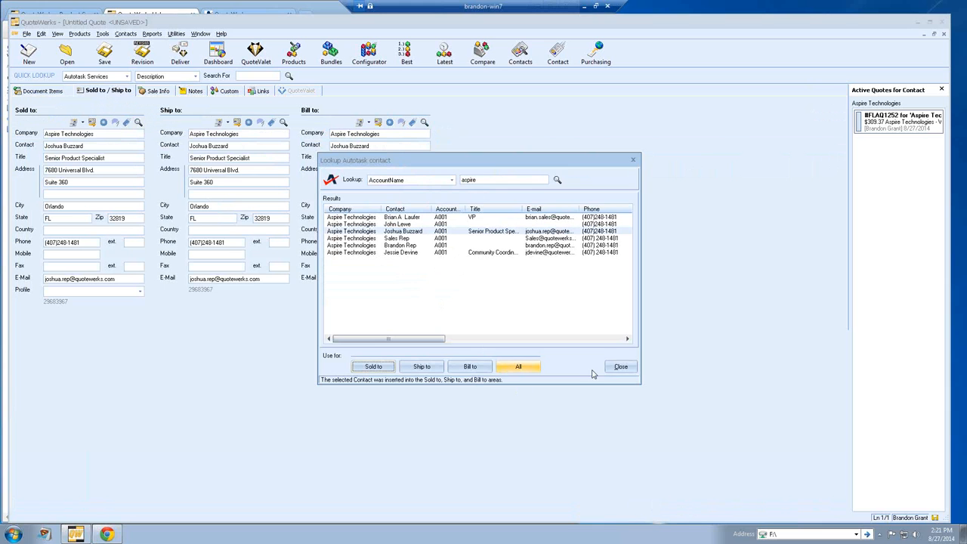
click(619, 367)
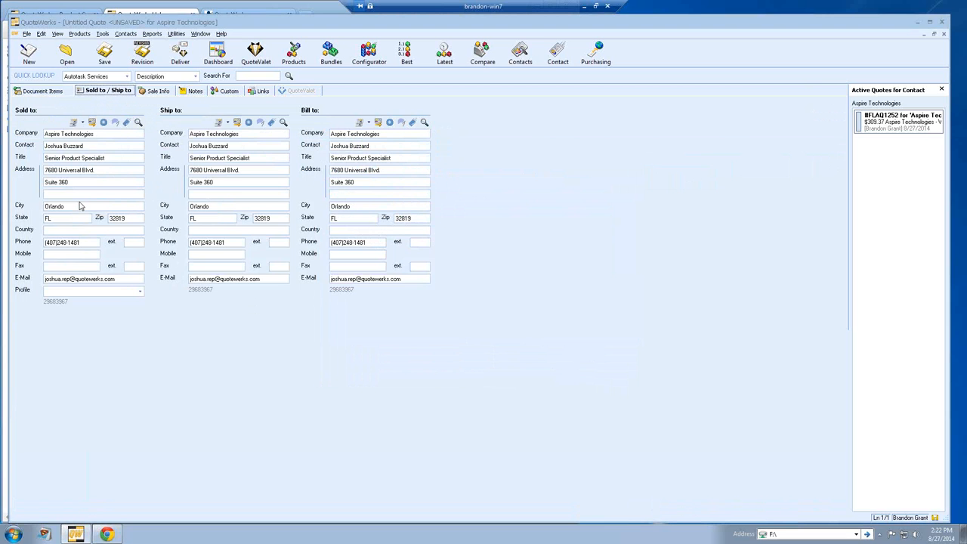
Step: Insert Hardware and Services heading lines into the quote's document items
click(61, 92)
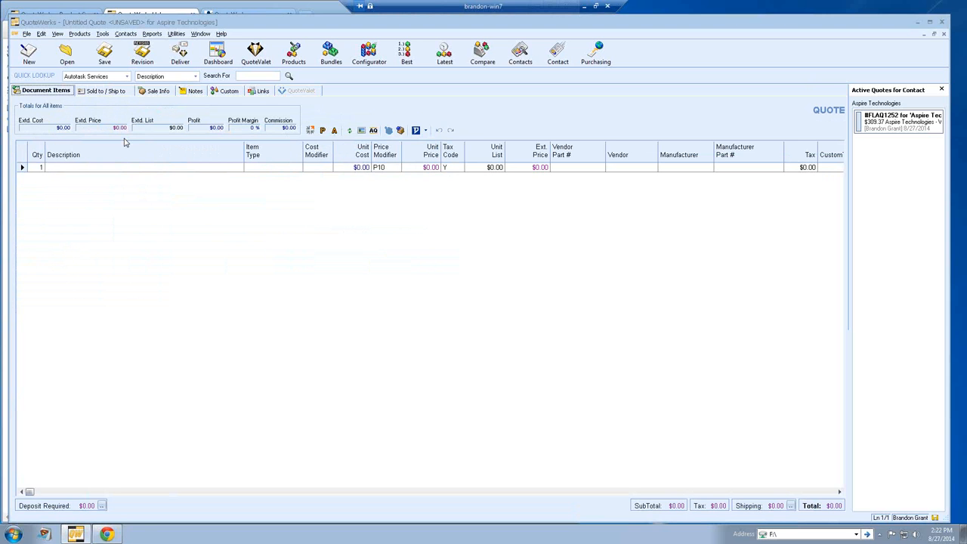
click(22, 167)
right_click(22, 168)
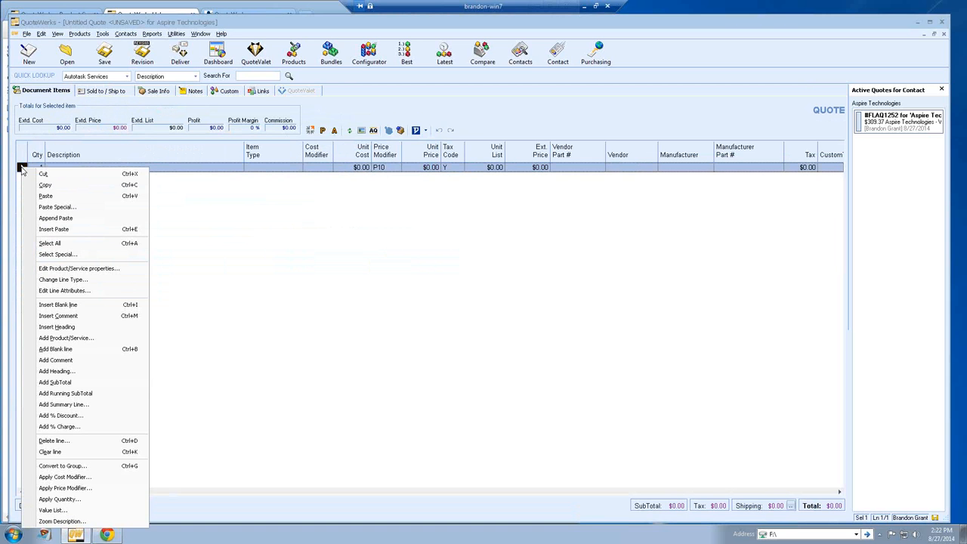
click(83, 327)
text(Hardware)
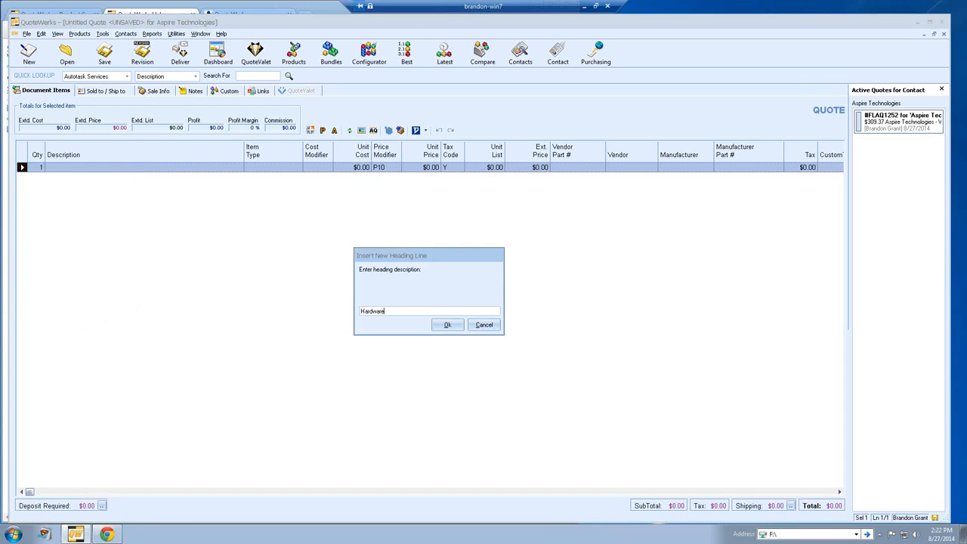
key(Return)
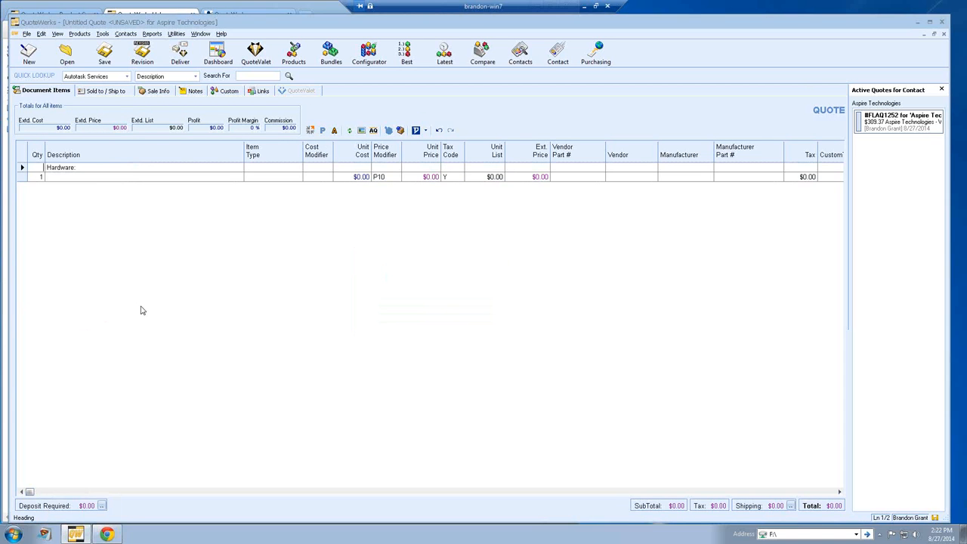
right_click(23, 178)
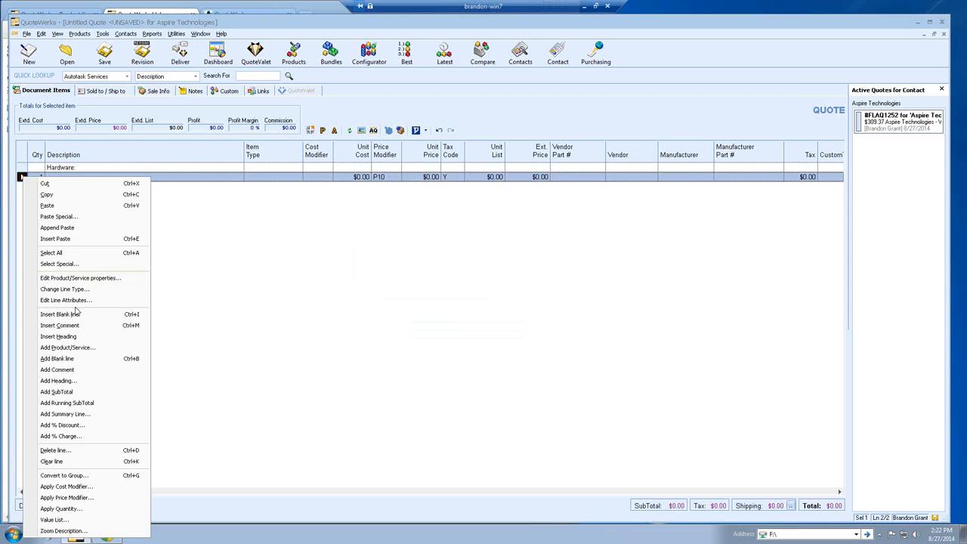
click(78, 336)
text(Softw)
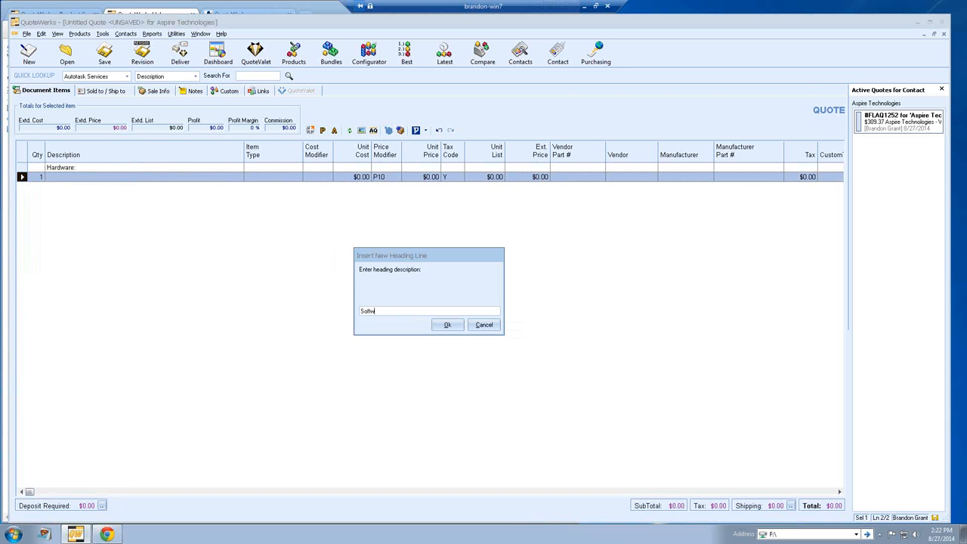
key(BackSpace)
key(BackSpace)
key(BackSpace)
key(BackSpace)
key(BackSpace)
text(Services)
key(Return)
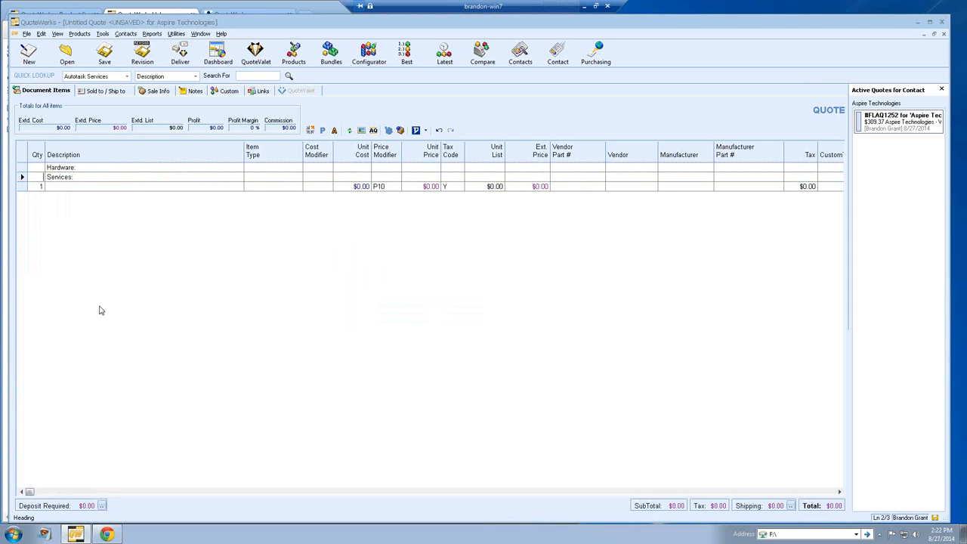
Step: Add an Optional Items heading and delete the empty line item
right_click(38, 184)
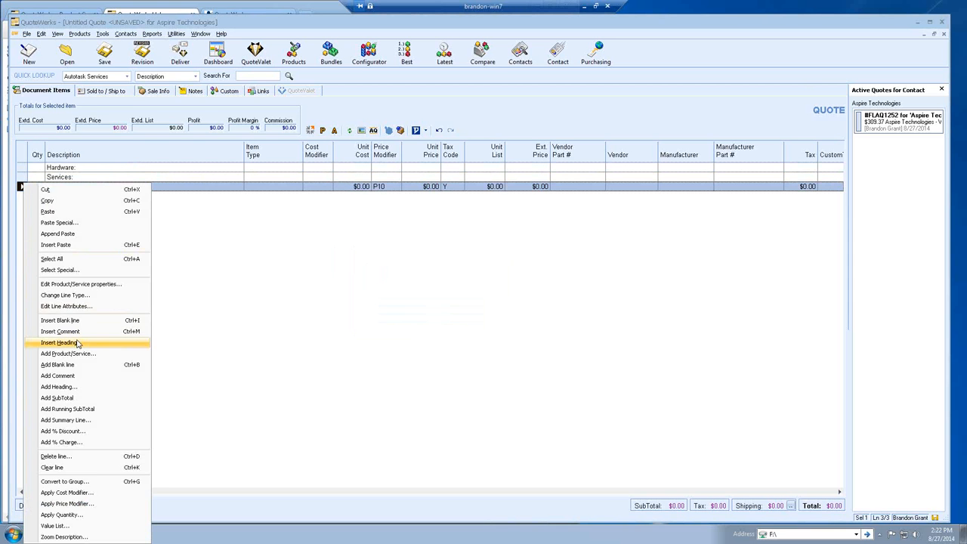
click(76, 342)
text(Optional Items:)
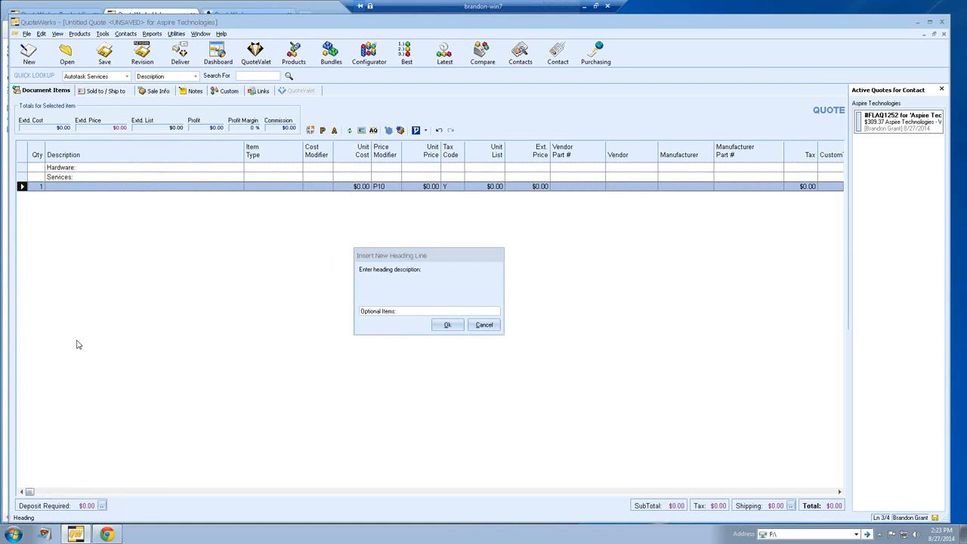
key(Return)
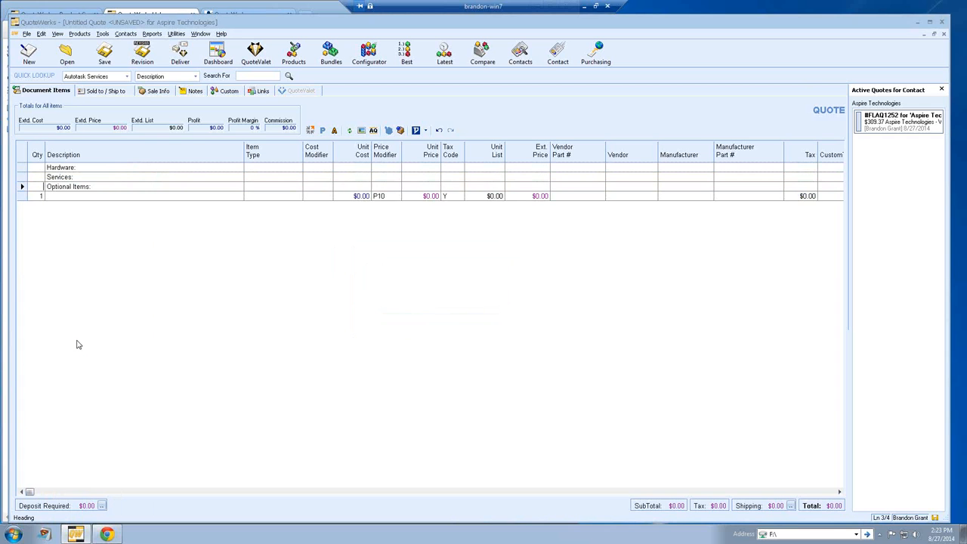
key(Delete)
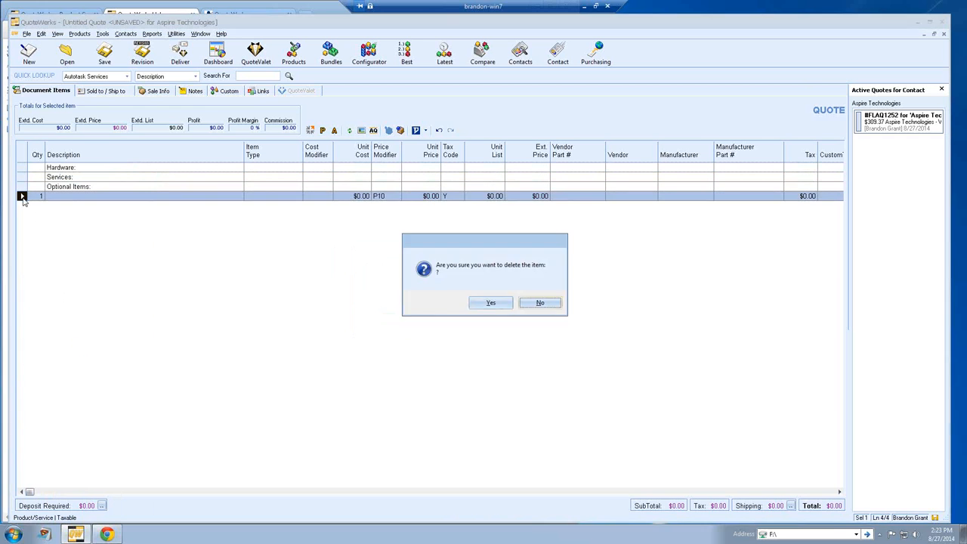
key(Return)
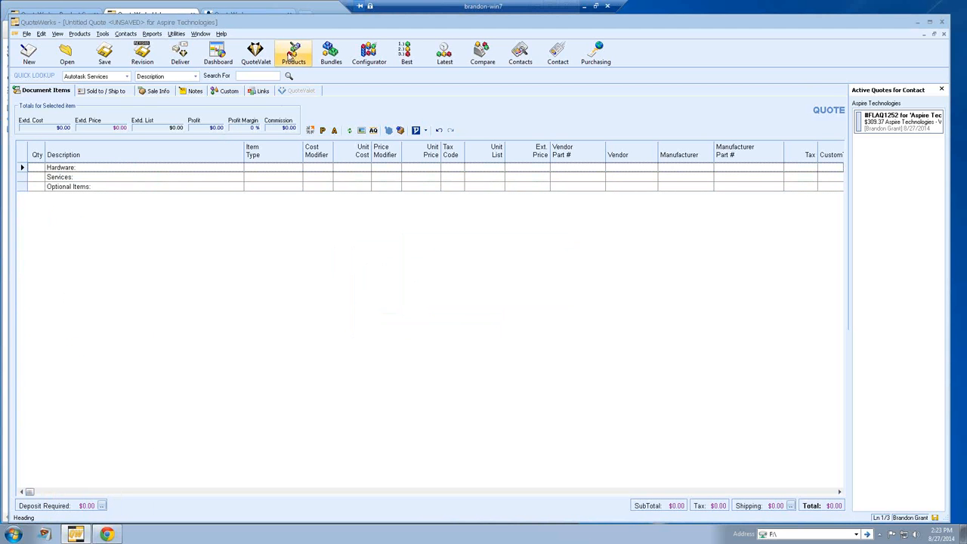
Step: Open Product Lookup on Autotask Products and list the saved part-number searches with F2
click(293, 54)
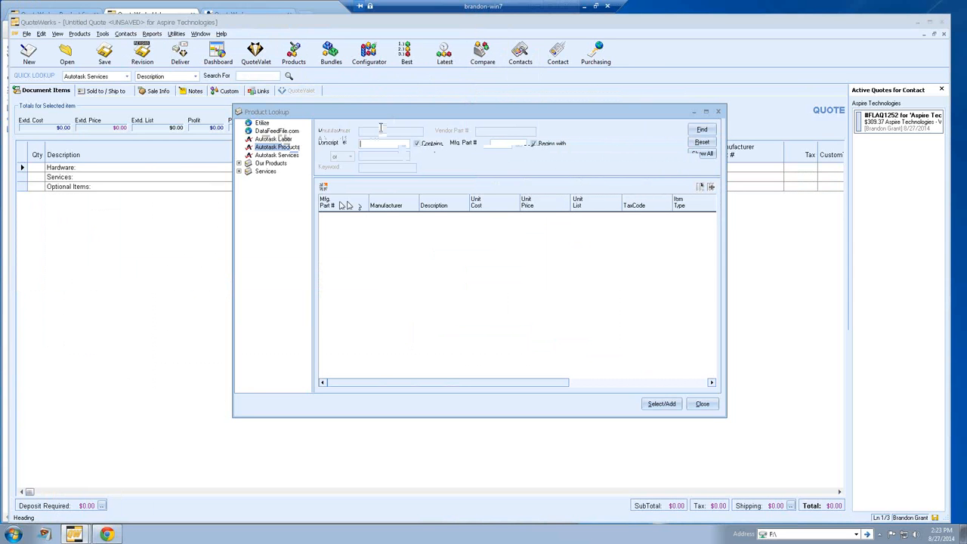
key(F2)
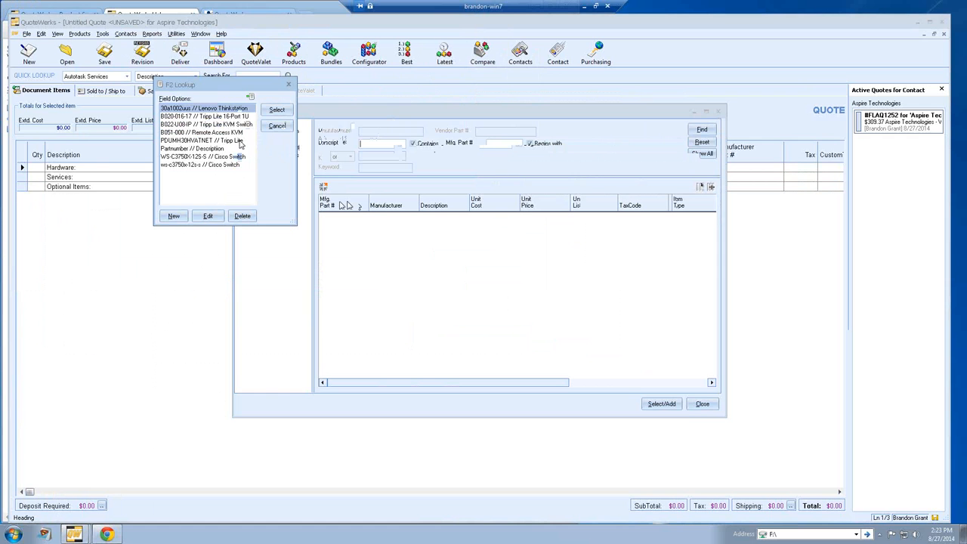
Step: Search Etilize for saved part PDUMH30HVATNET // Tripp Lite to find the switched 19-outlet PDU
click(230, 141)
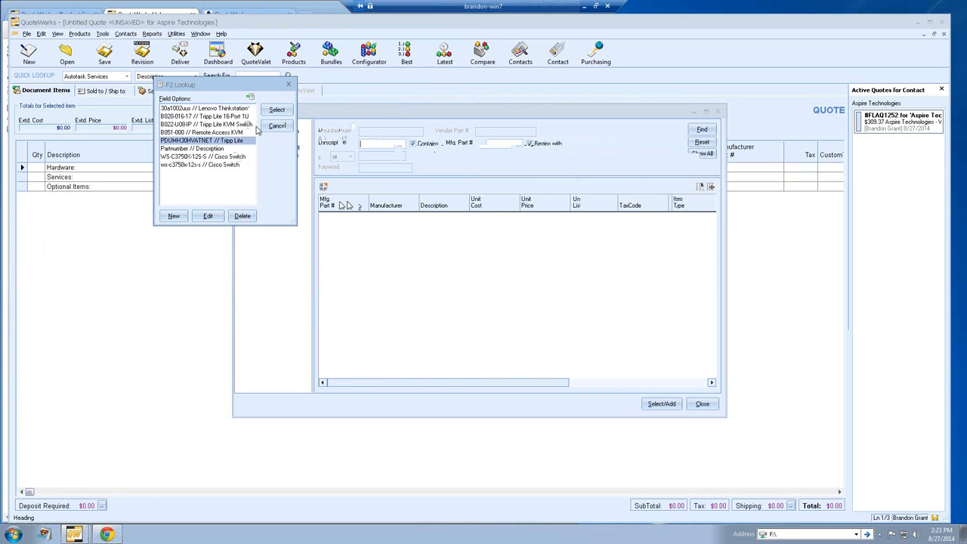
click(273, 113)
click(702, 129)
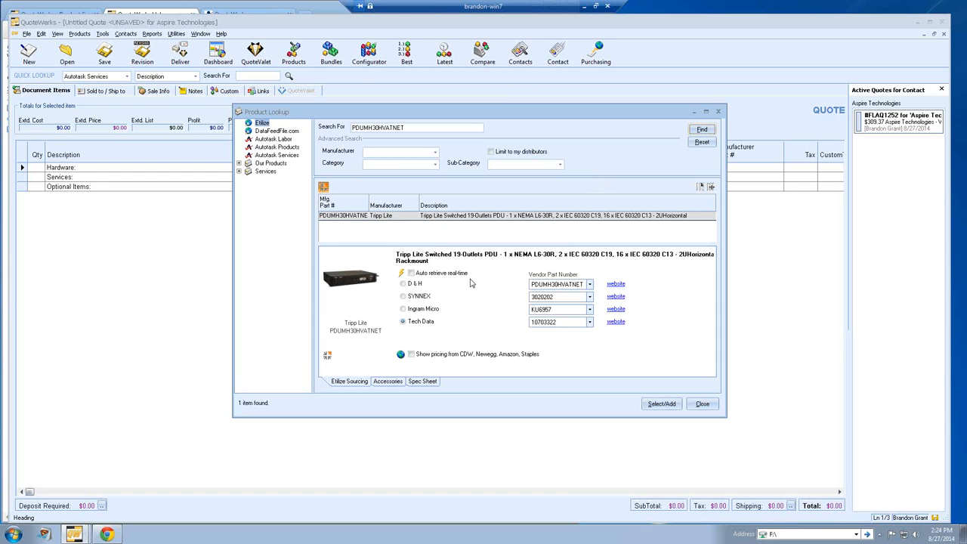
Step: Fetch real-time PDU pricing (SYNNEX $823.18, Ingram Micro $805.00), then move to its accessories
click(401, 274)
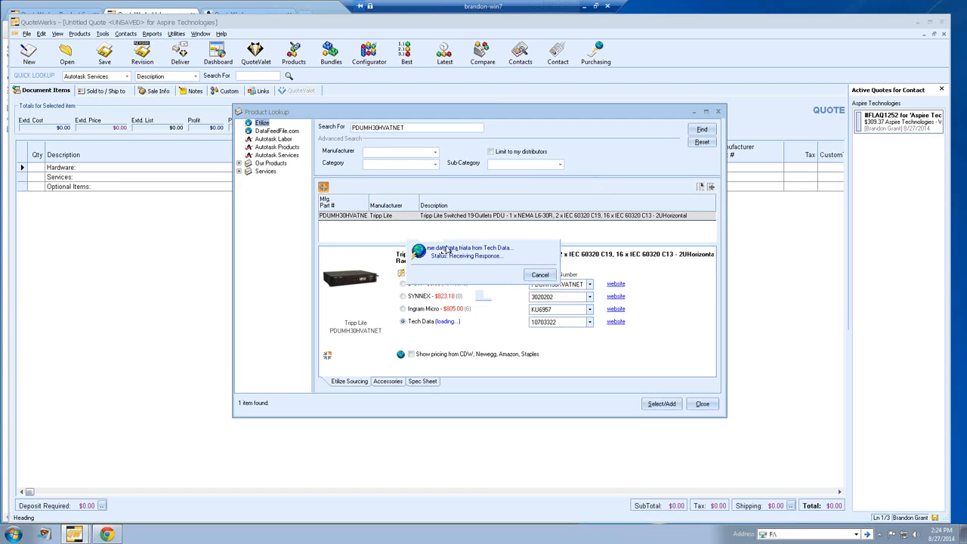
click(445, 322)
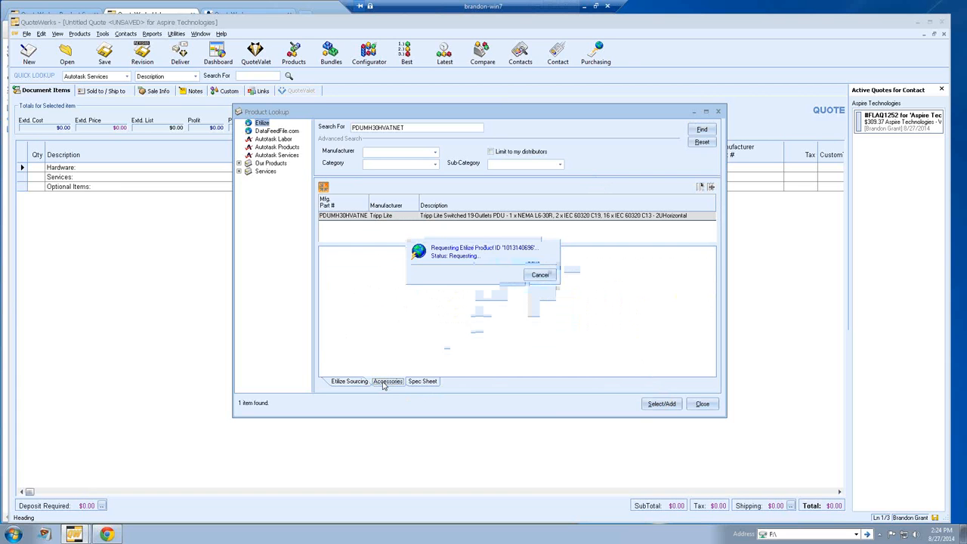
Step: Review the PDU's accessories in All Categories, price the extension cord live, then collapse the details
click(386, 382)
click(420, 257)
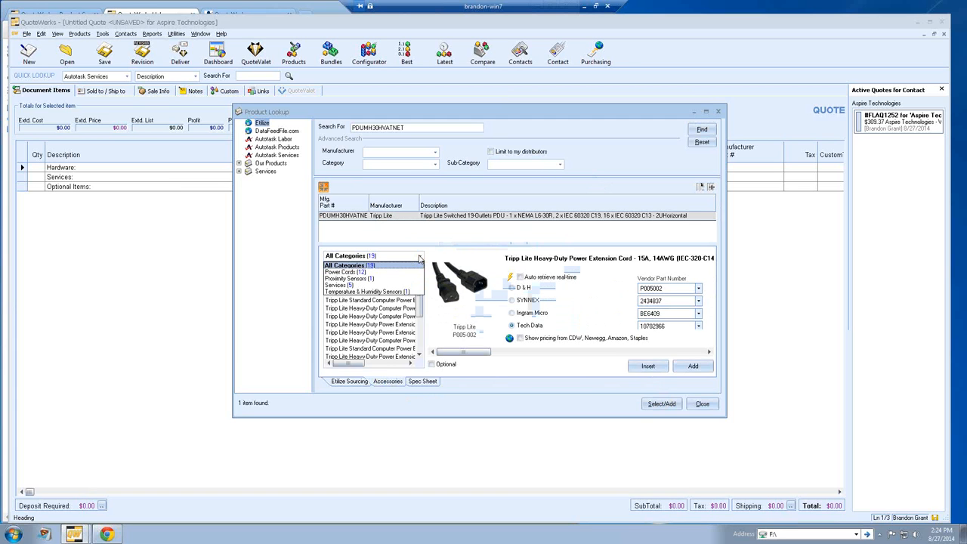
click(420, 258)
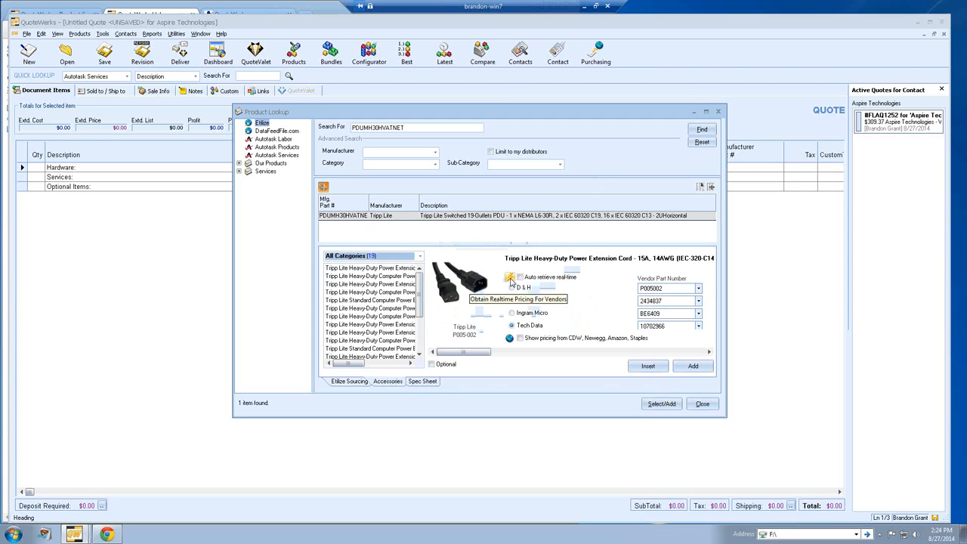
click(511, 281)
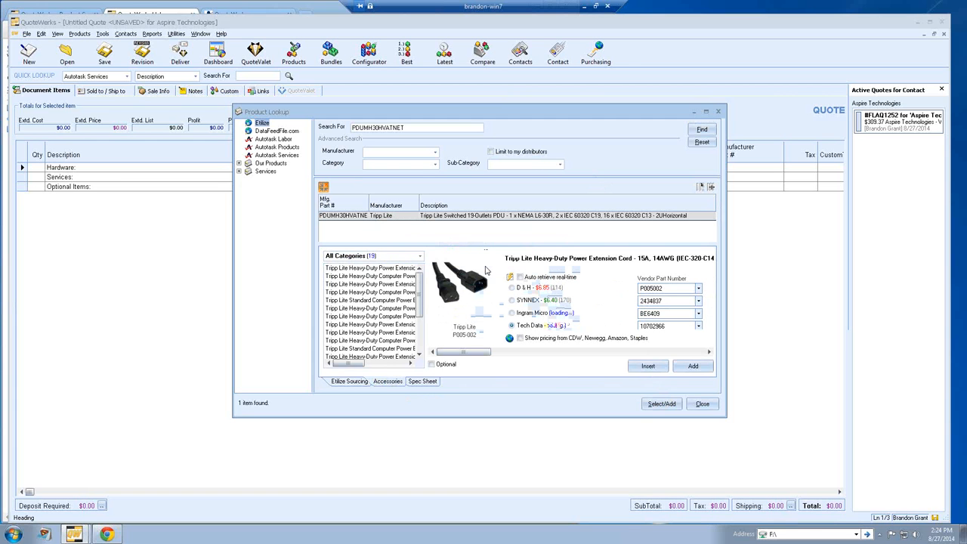
click(323, 187)
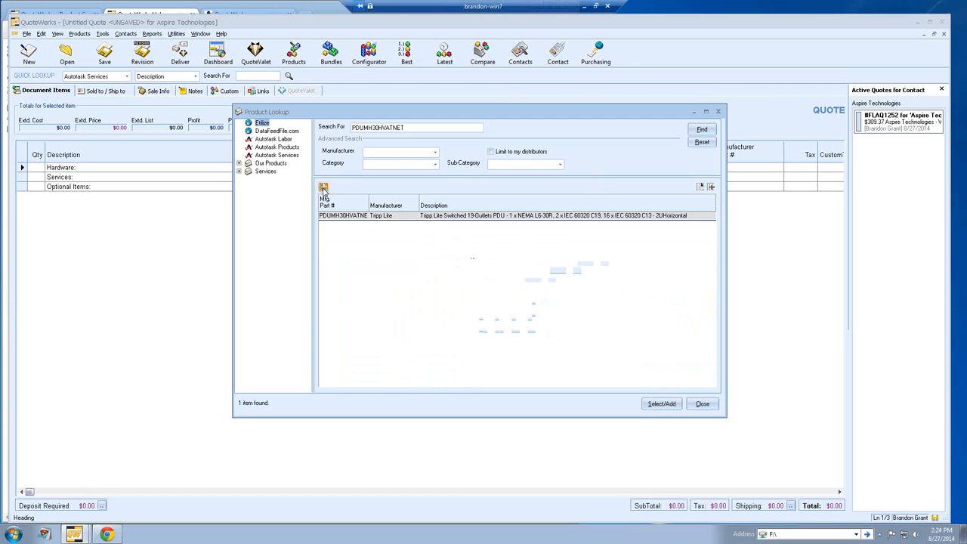
Step: Switch Product Lookup to Autotask Products and list all 497 catalogue items
click(276, 147)
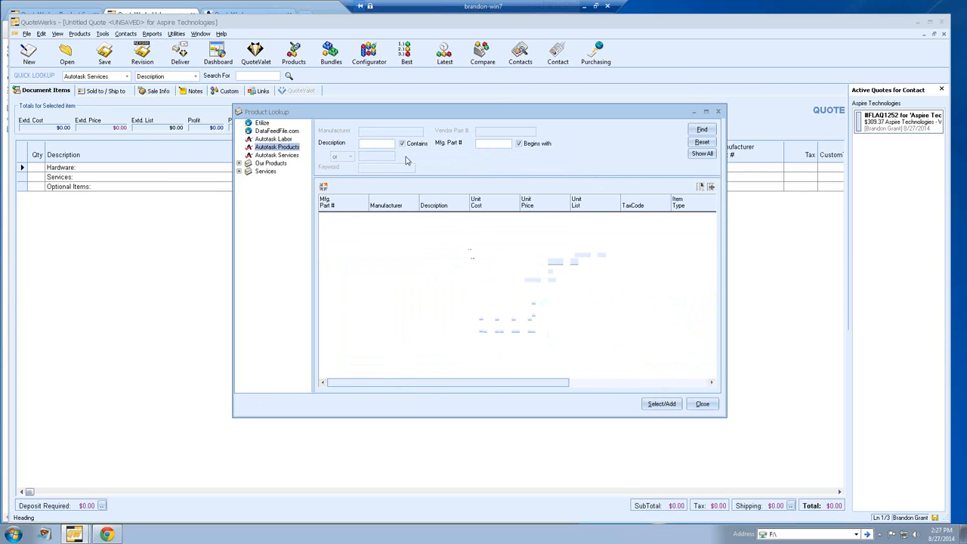
click(701, 154)
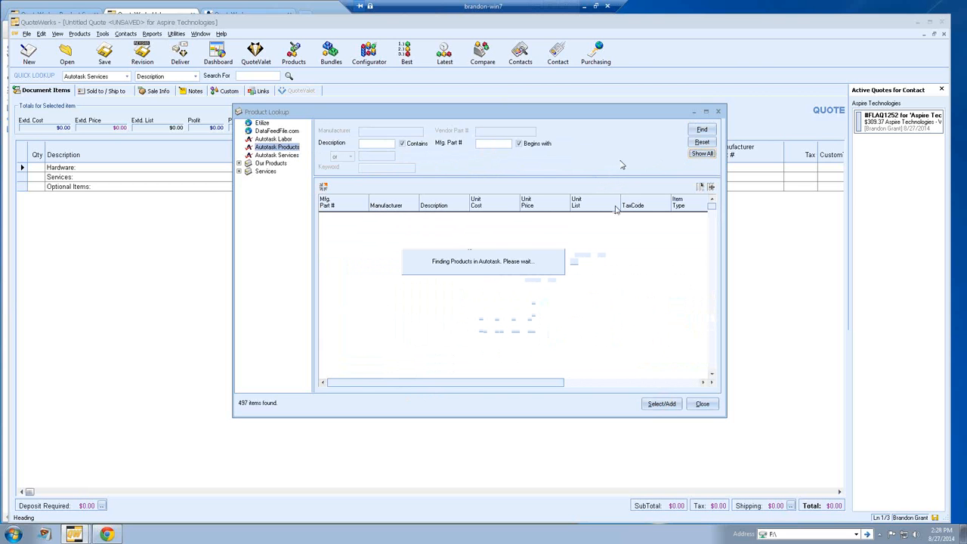
Step: Show the product details pane and make the Product Lookup window taller to see more products
drag(712, 376, 712, 376)
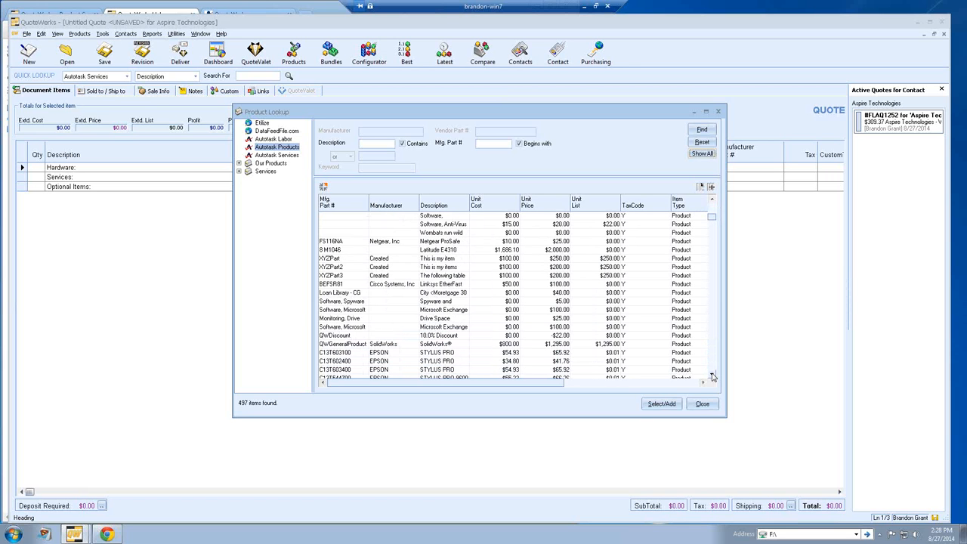
click(712, 376)
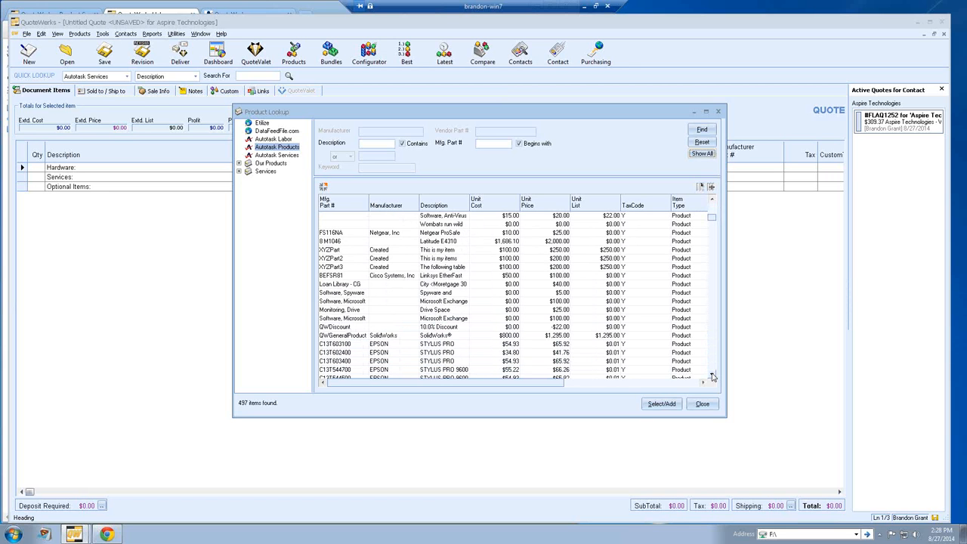
click(712, 376)
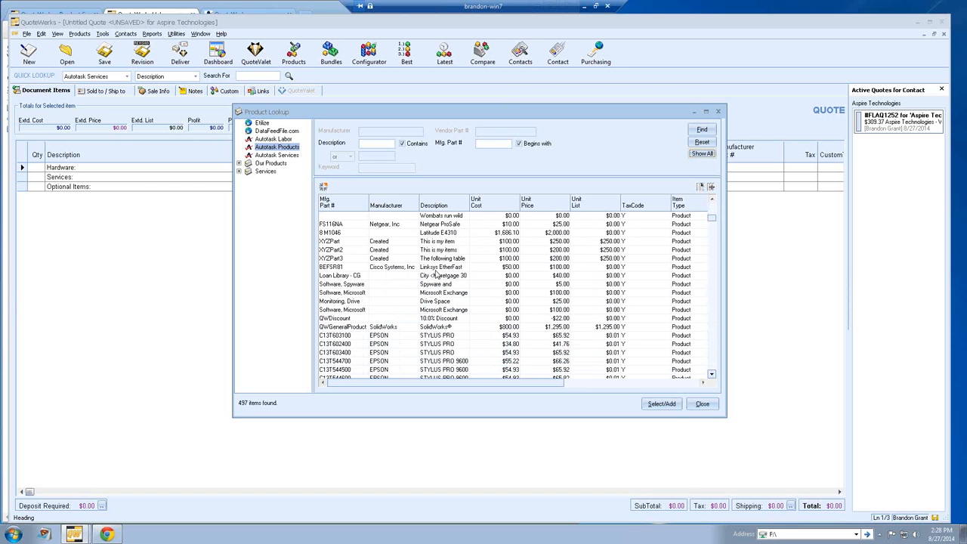
scroll(453, 284, down, 3)
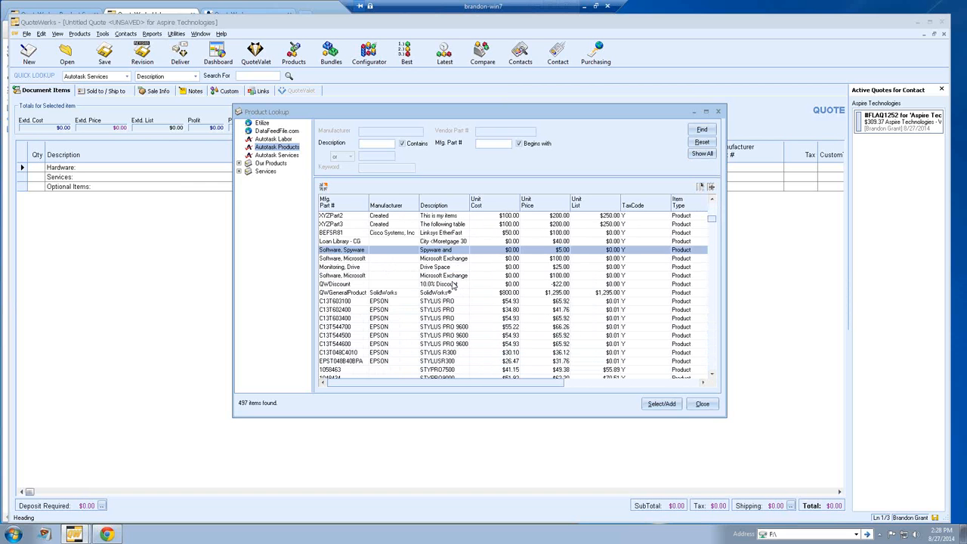
scroll(453, 285, down, 1)
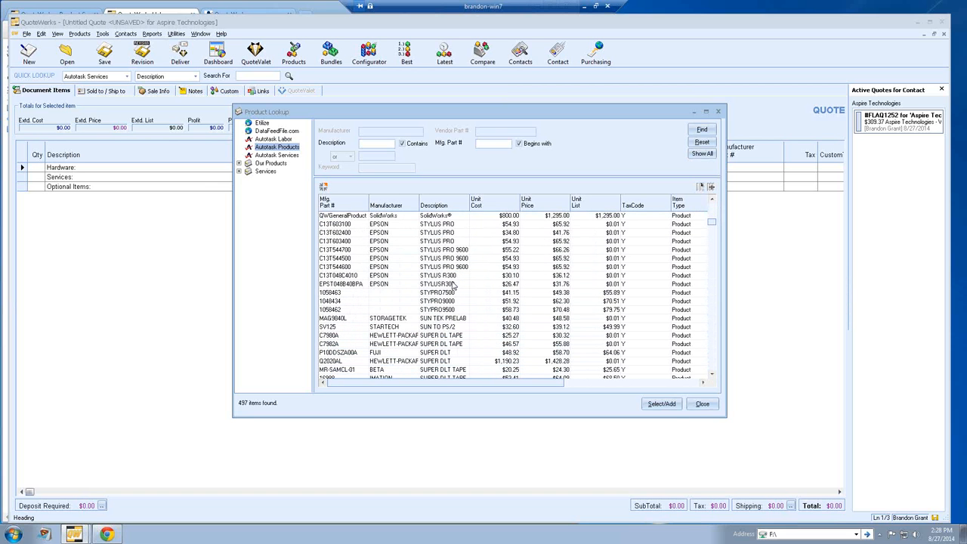
scroll(454, 284, down, 2)
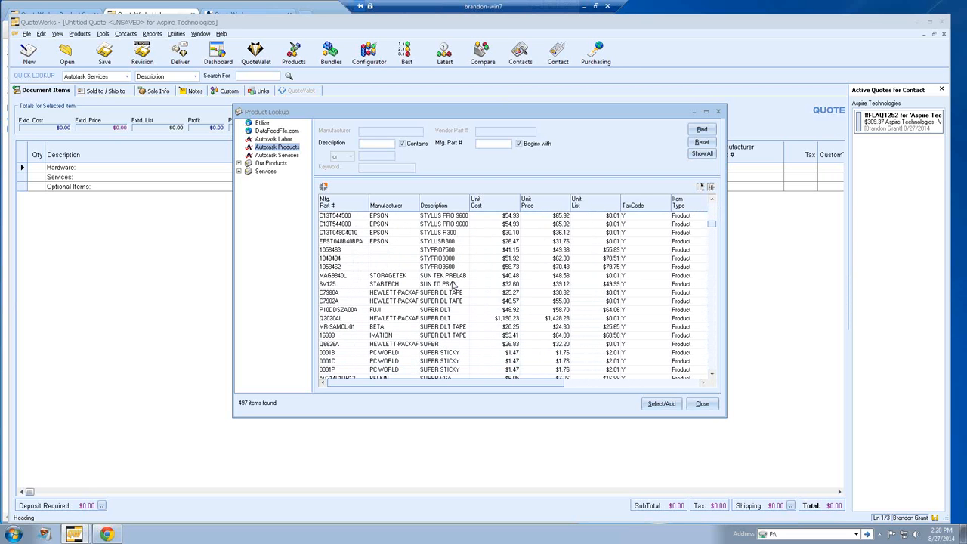
scroll(453, 284, down, 5)
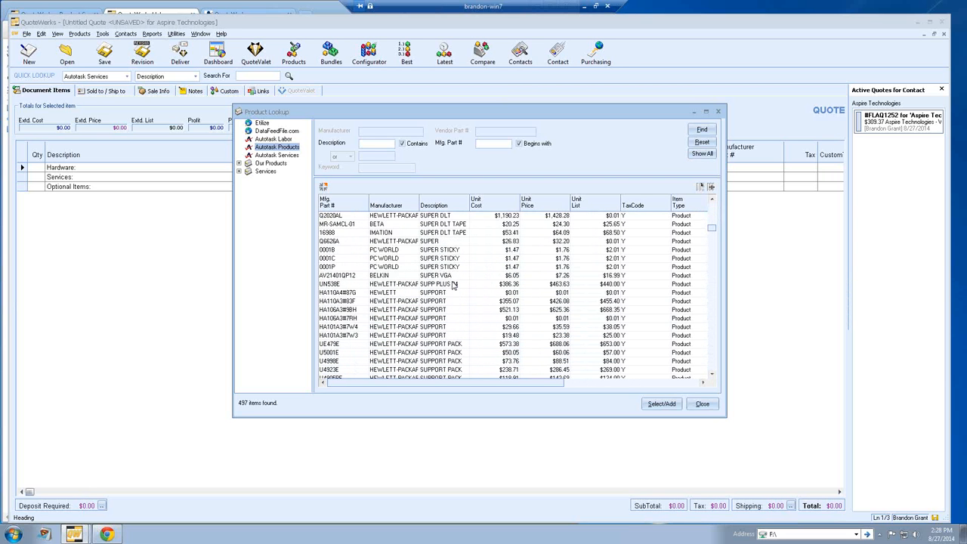
scroll(454, 284, down, 4)
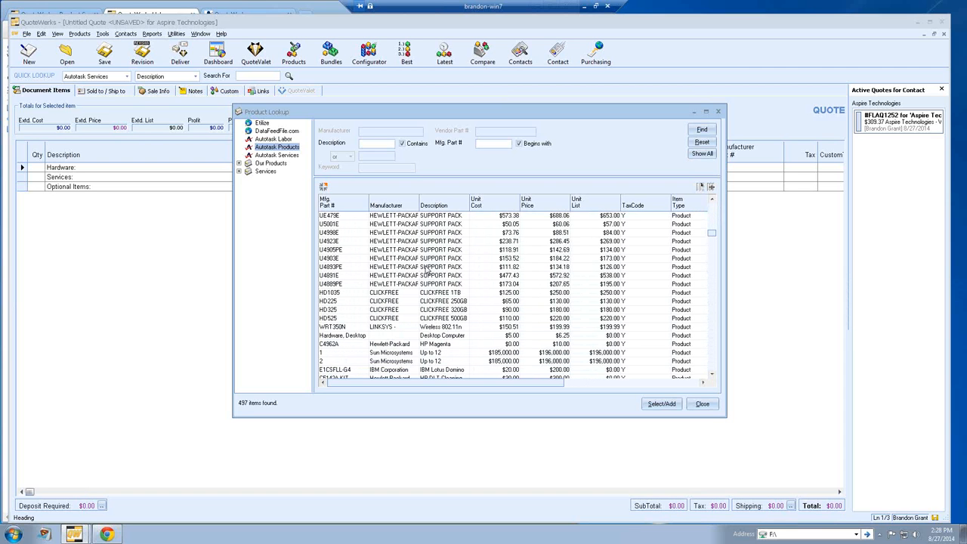
click(324, 186)
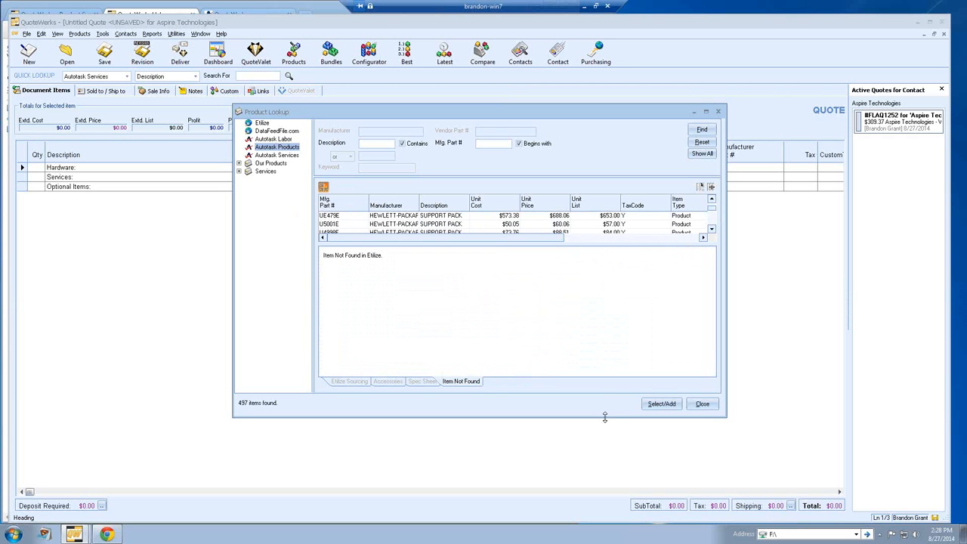
drag(606, 420, 605, 492)
Step: Select the HP DLT cleaning cartridge C5142A-KIT and fetch its live Ingram Micro pricing
scroll(715, 310, down, 3)
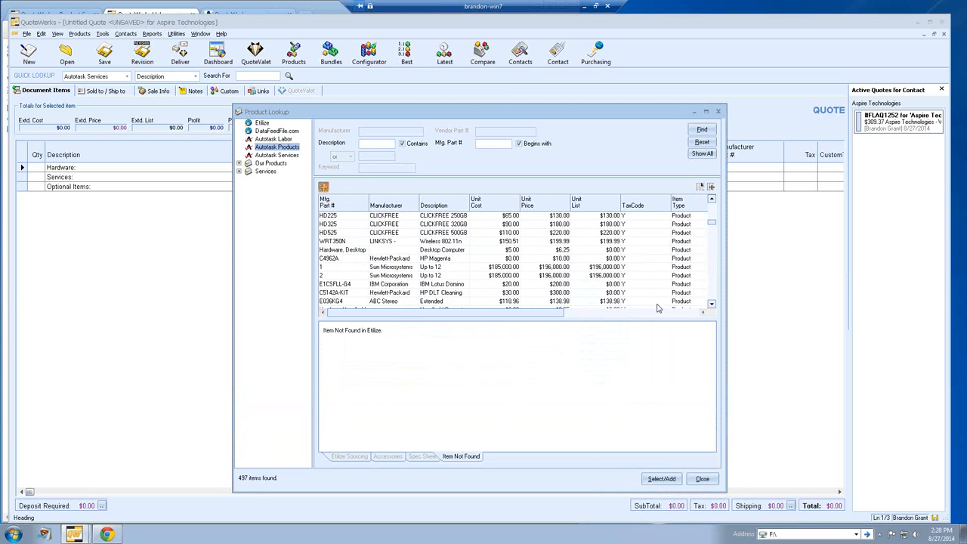
click(711, 305)
click(711, 305)
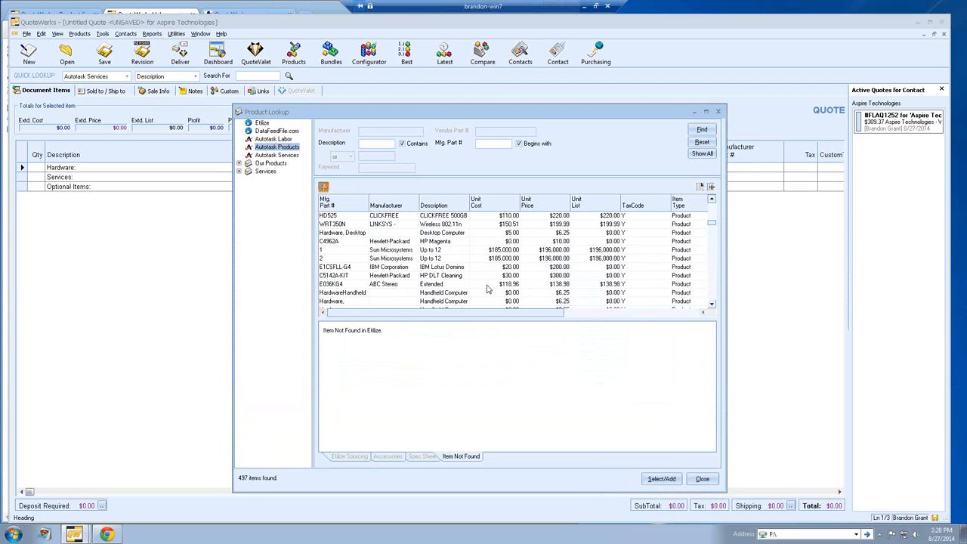
click(456, 277)
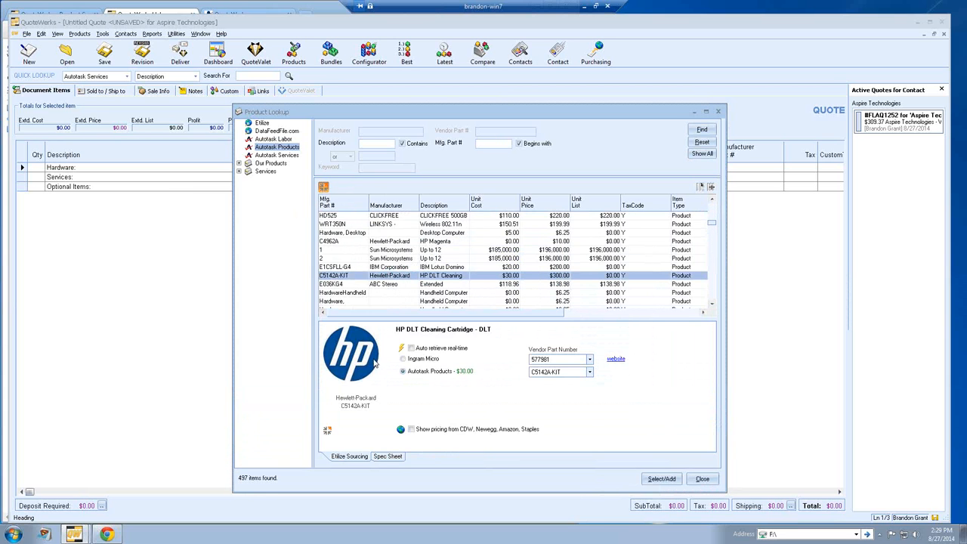
click(402, 358)
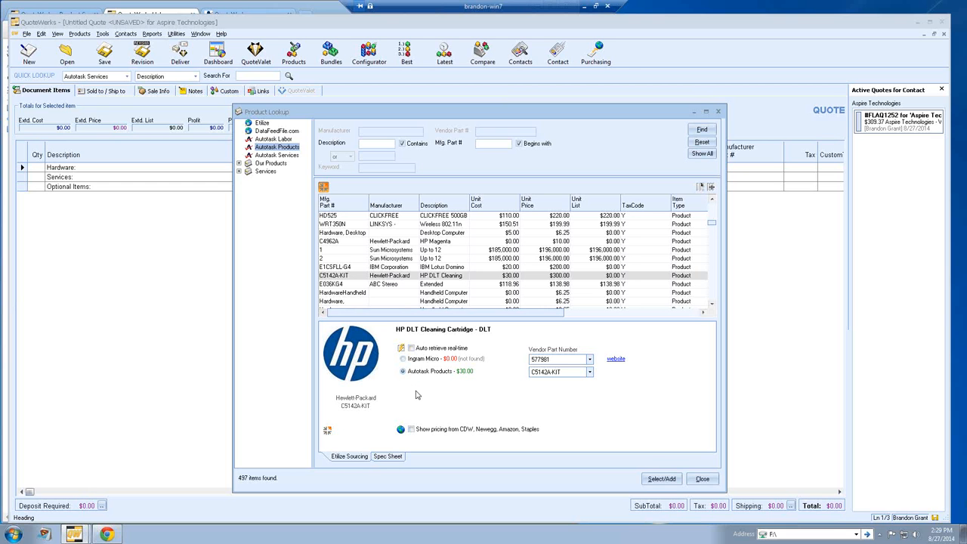
Step: Scroll down the list and select the HP C8010A DAT cartridge to view its $14.21 sourcing
click(712, 304)
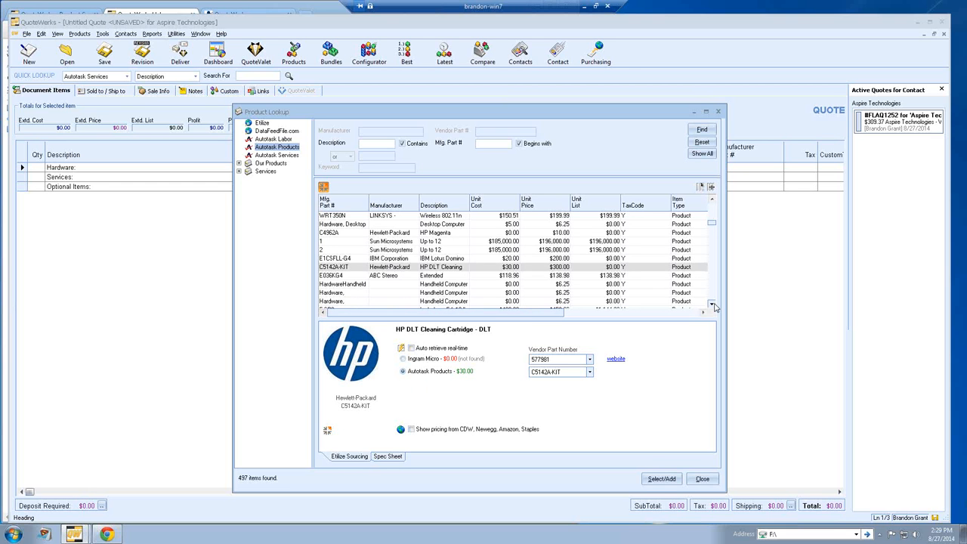
click(713, 305)
click(713, 304)
click(713, 305)
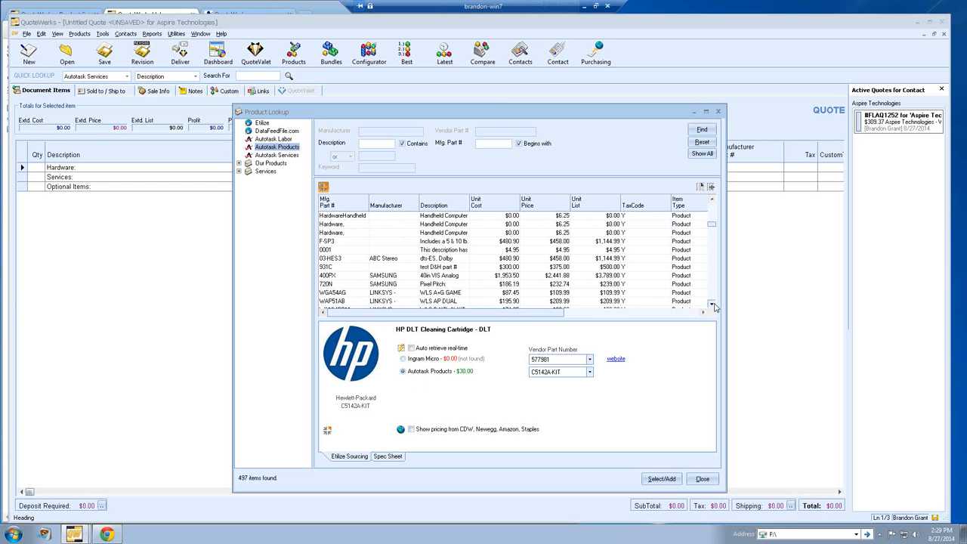
click(713, 305)
click(713, 305)
click(712, 305)
click(713, 304)
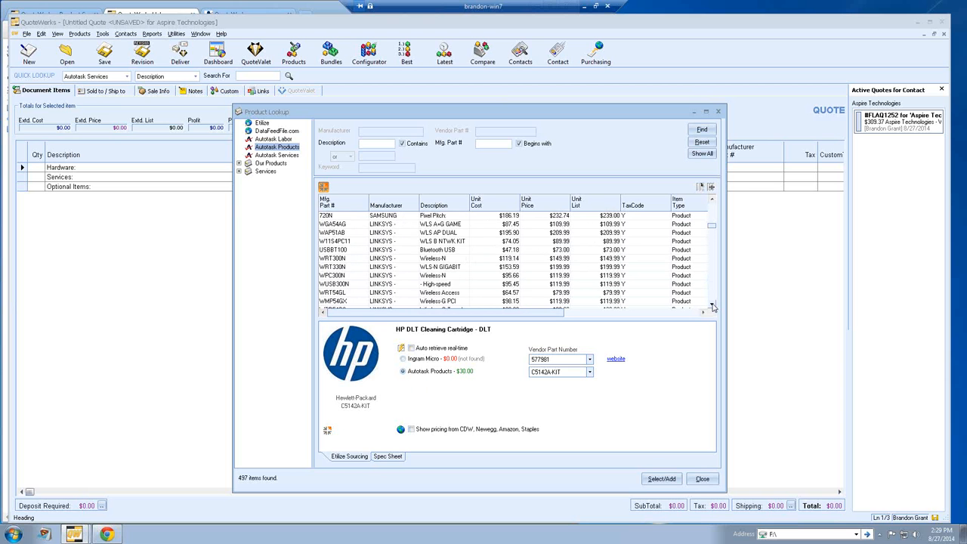
click(713, 304)
click(713, 304)
click(712, 305)
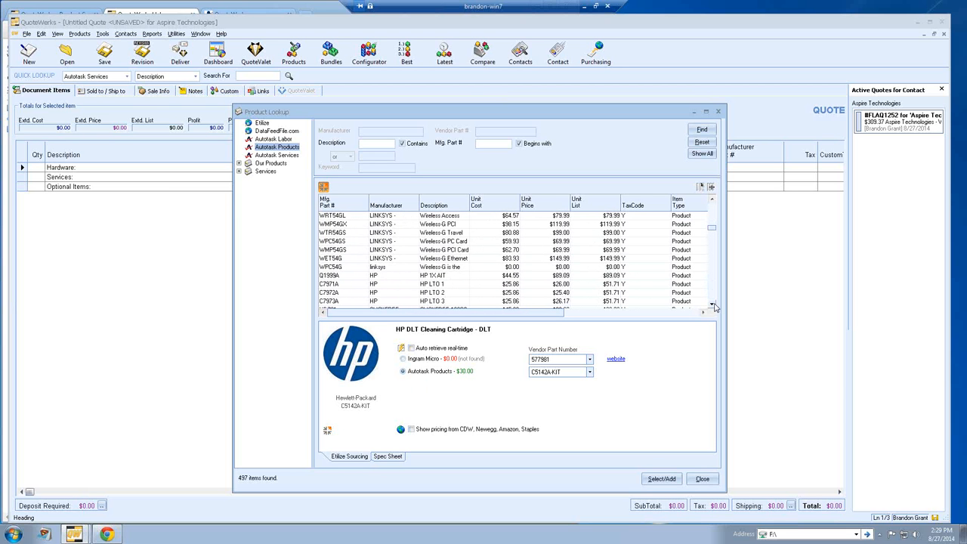
click(713, 305)
click(712, 304)
click(713, 305)
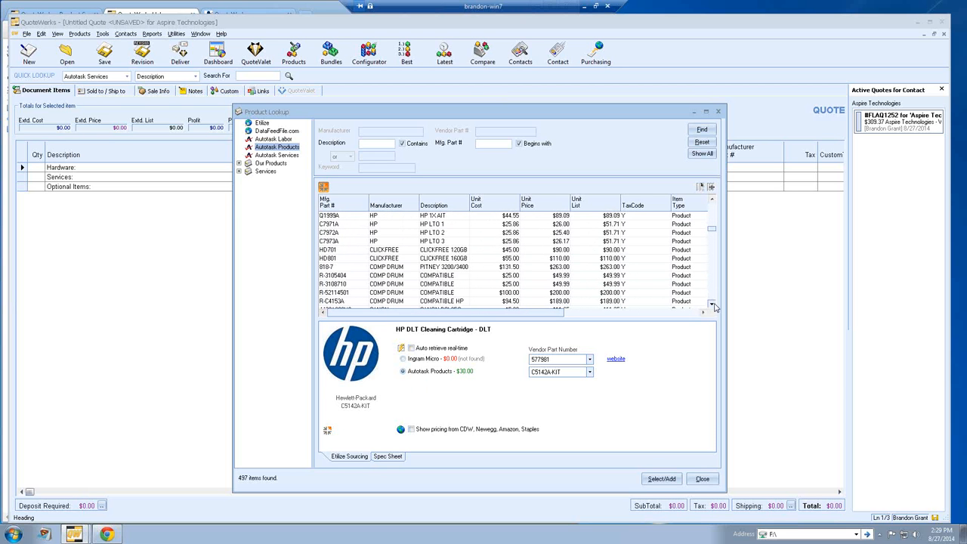
click(713, 304)
click(713, 305)
click(713, 304)
click(713, 305)
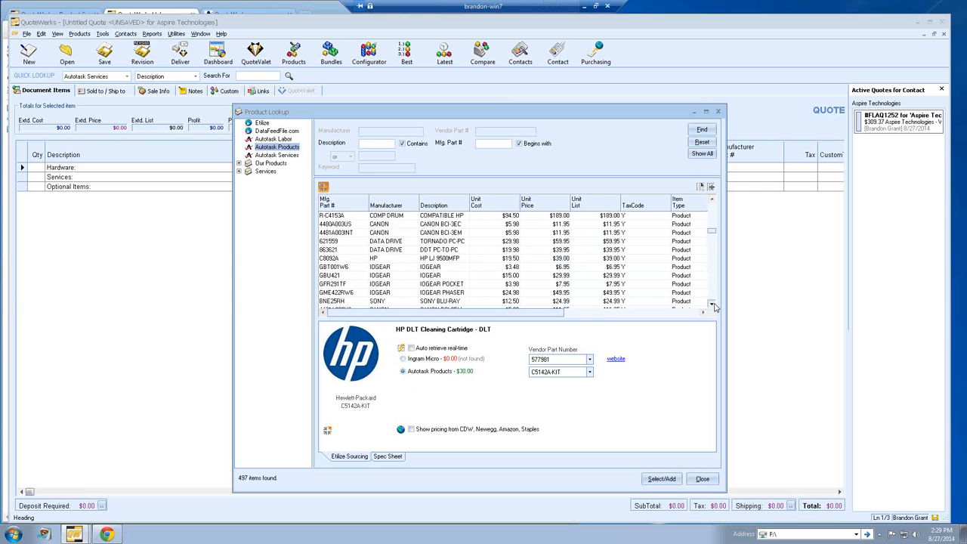
click(713, 305)
click(713, 305)
click(713, 305)
click(713, 305)
click(713, 304)
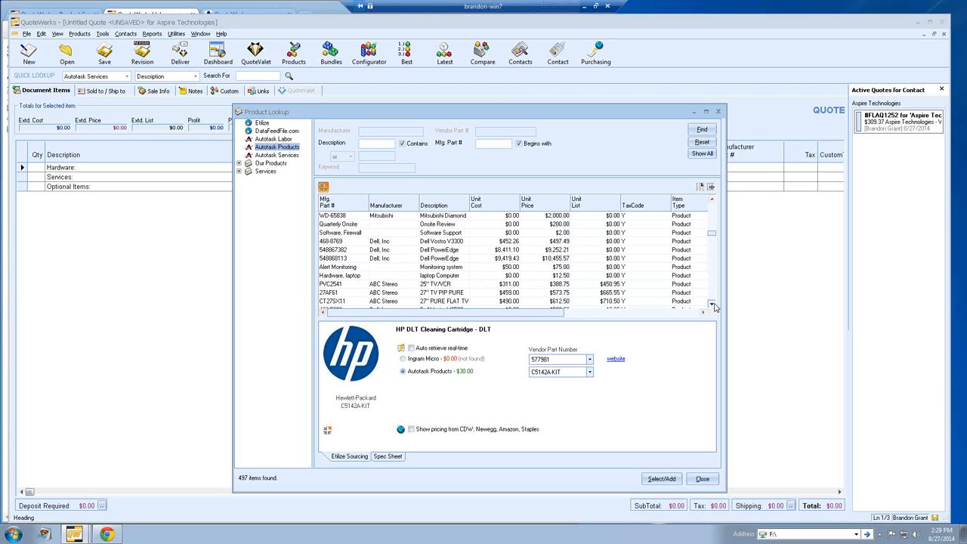
click(713, 305)
click(712, 305)
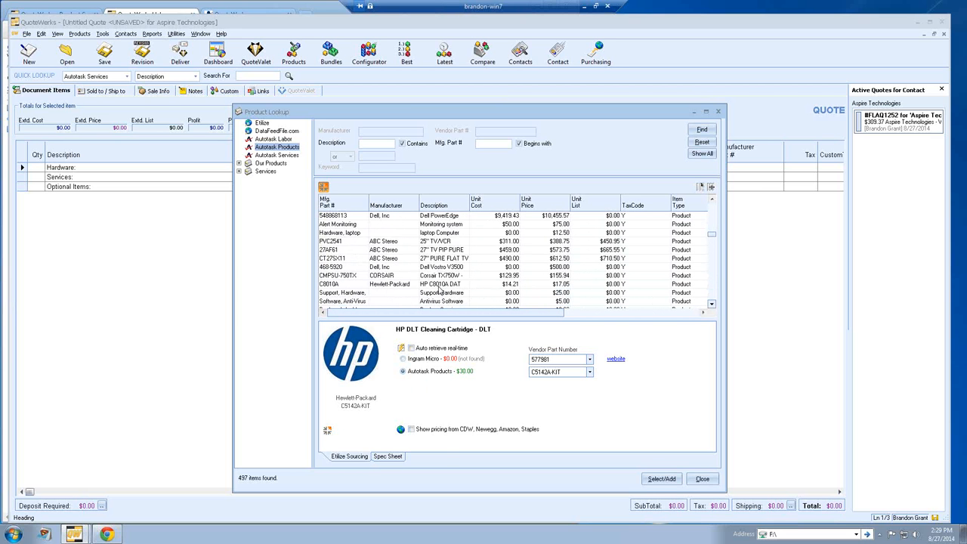
click(439, 286)
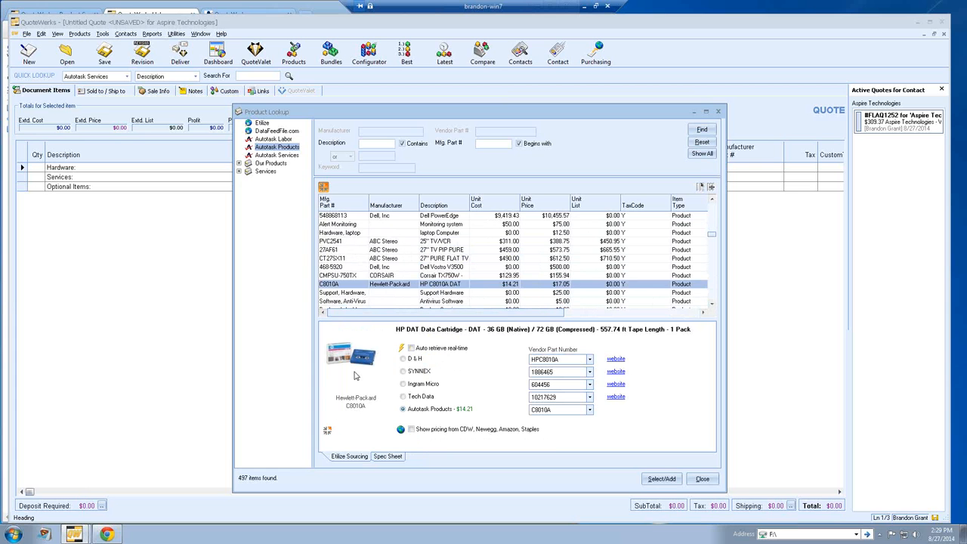
Step: Fetch live distributor prices for the C8010A (D&H $17.12, Ingram Micro $17.00), then hide the details pane
click(402, 348)
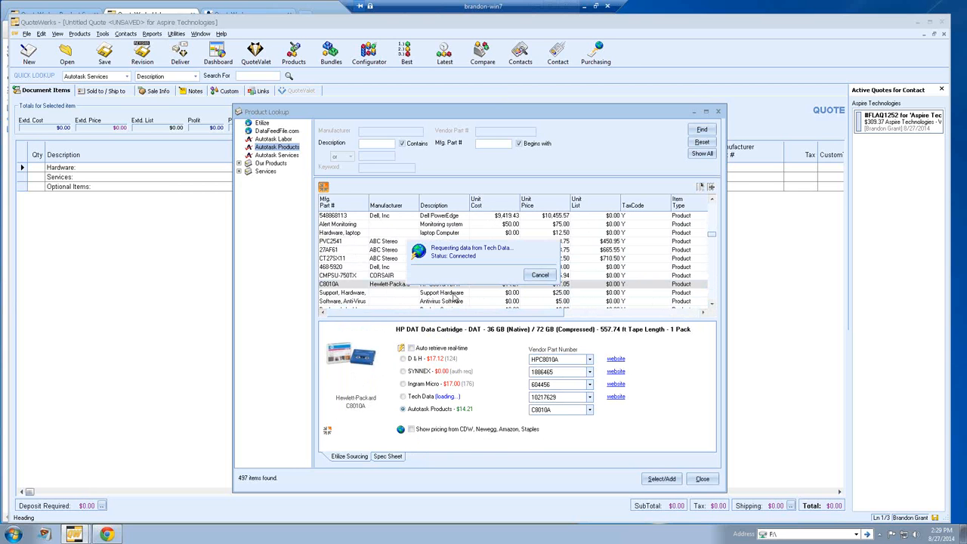
click(325, 188)
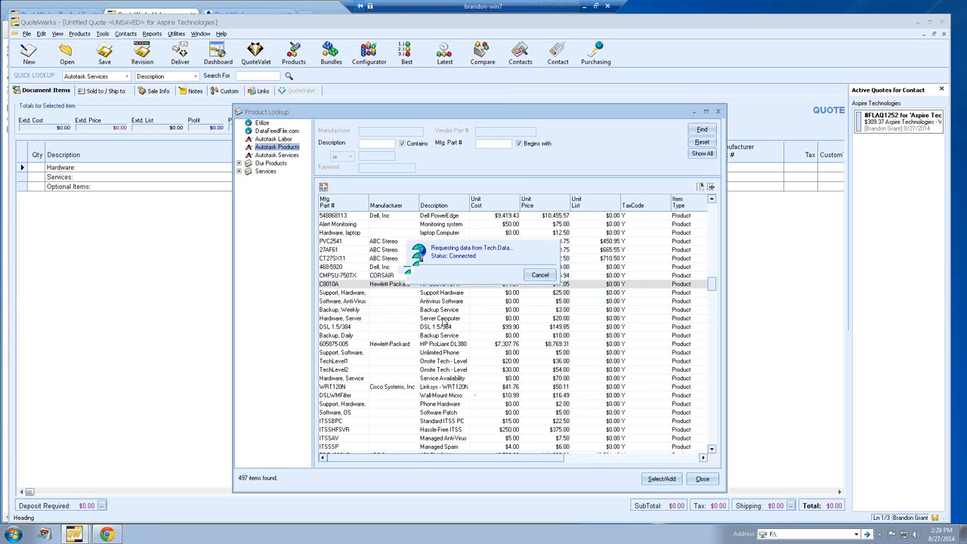
Step: Select the C8010A, ProLiant DL380 and WRT120N, and add 2 C8010A cartridges under Hardware
click(430, 346)
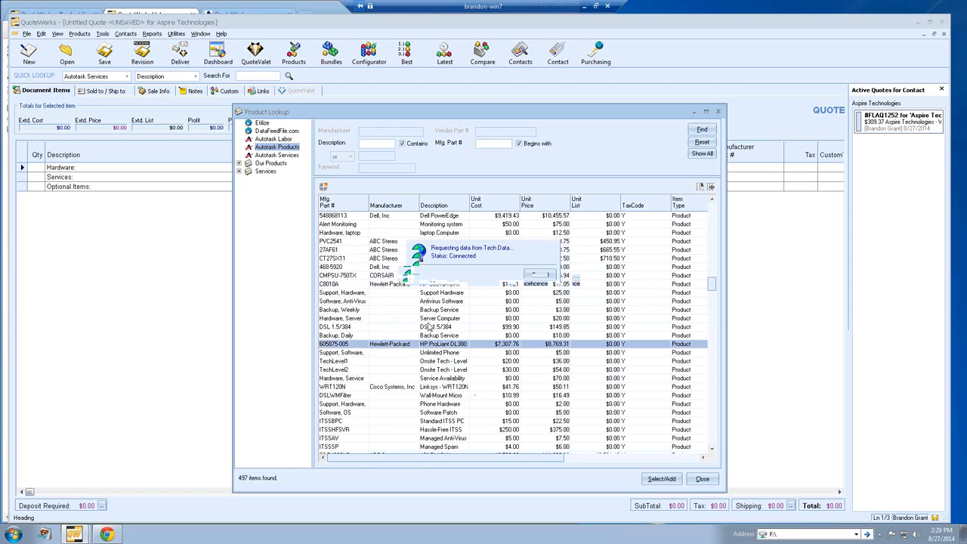
ctrl+click(434, 287)
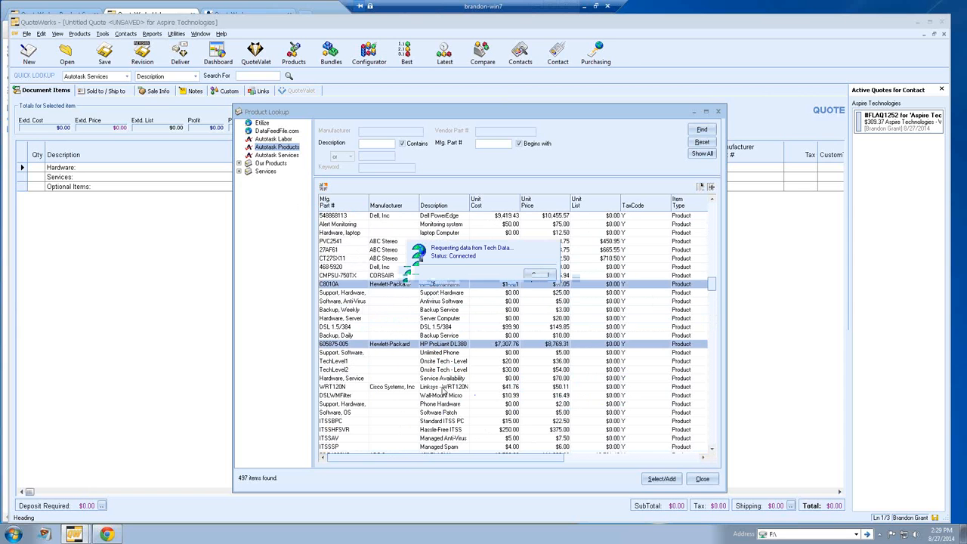
ctrl+click(444, 389)
click(662, 479)
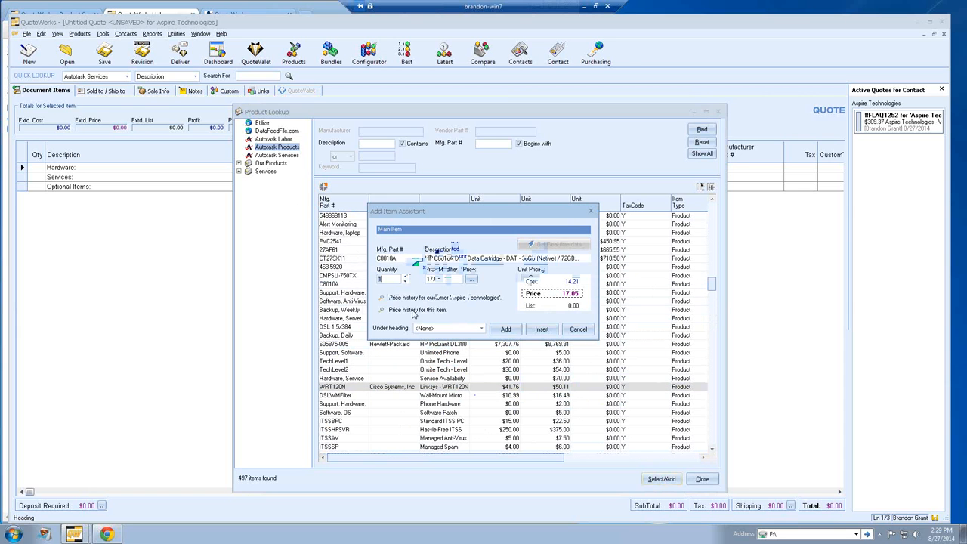
click(406, 276)
click(484, 330)
click(446, 337)
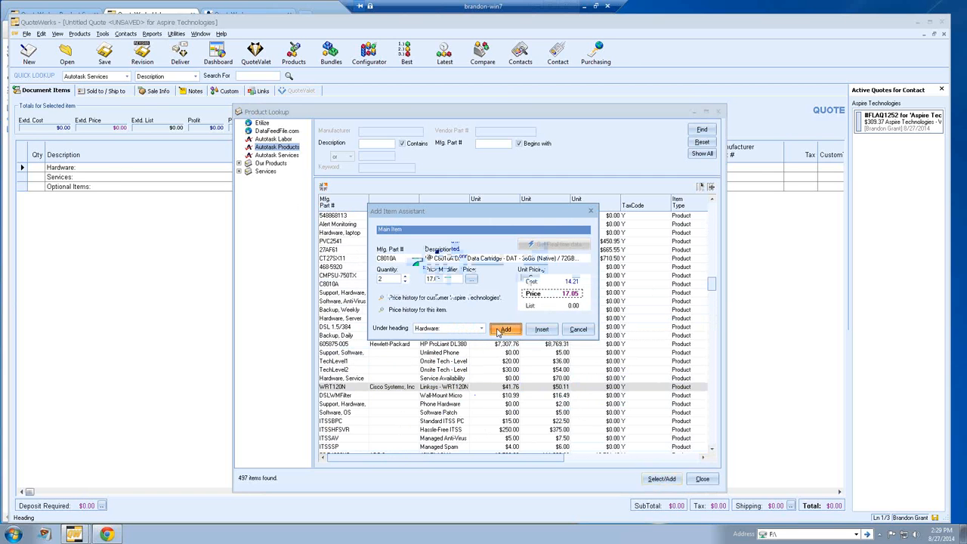
click(501, 330)
Step: Add the ProLiant DL380 server under Hardware and 5 WRT120N routers under Optional Items
click(465, 330)
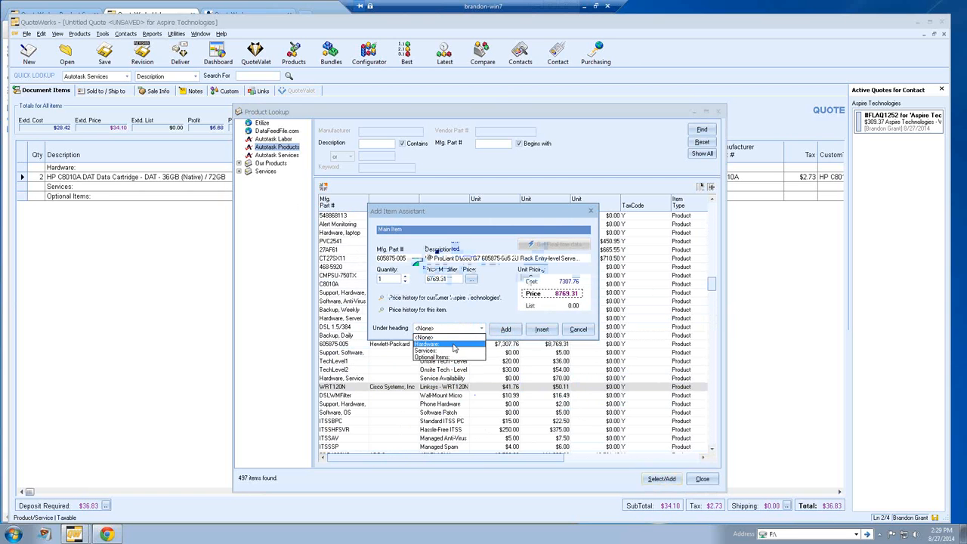
click(453, 345)
click(506, 329)
click(465, 330)
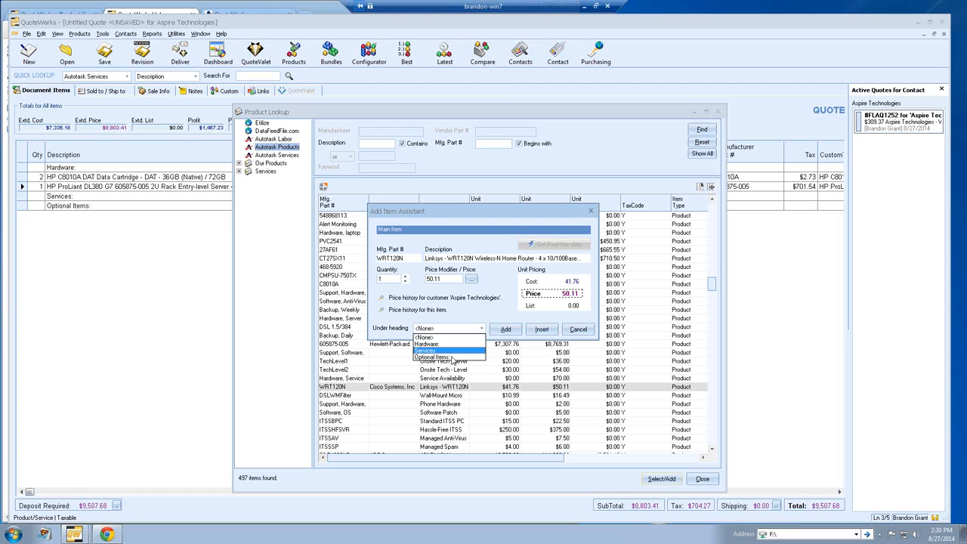
click(452, 357)
click(405, 276)
click(406, 276)
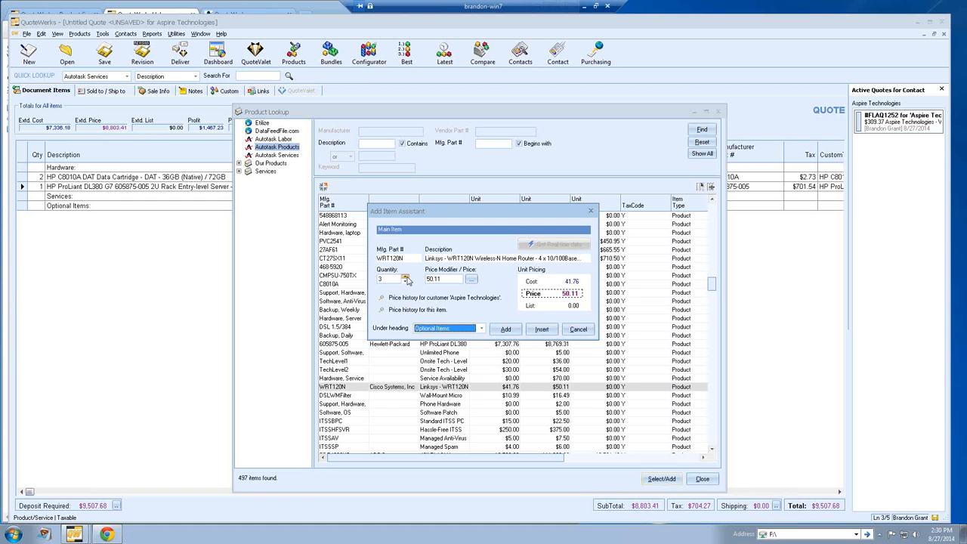
click(406, 277)
click(406, 277)
click(505, 329)
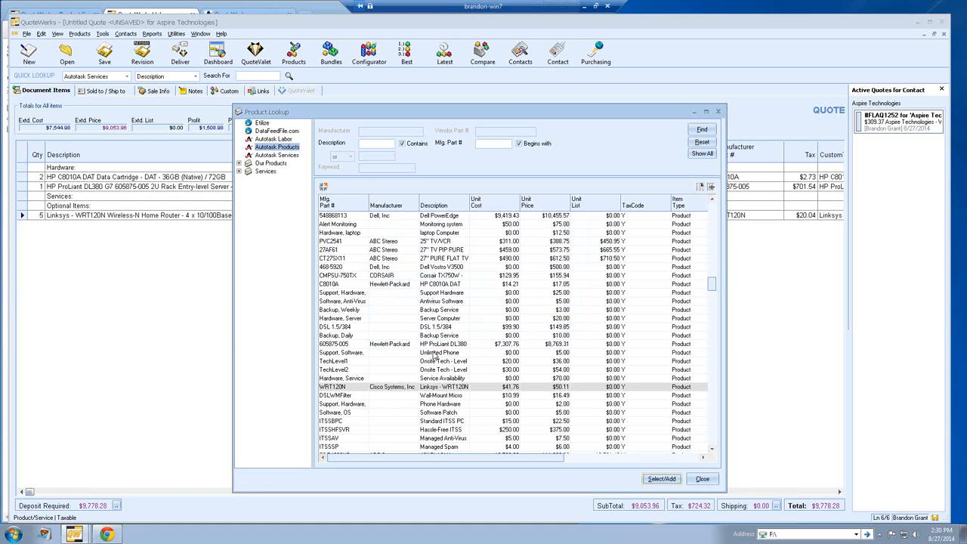
Step: List all Autotask Services and select Alert Monitoring and Platinum Desktop for adding
click(290, 156)
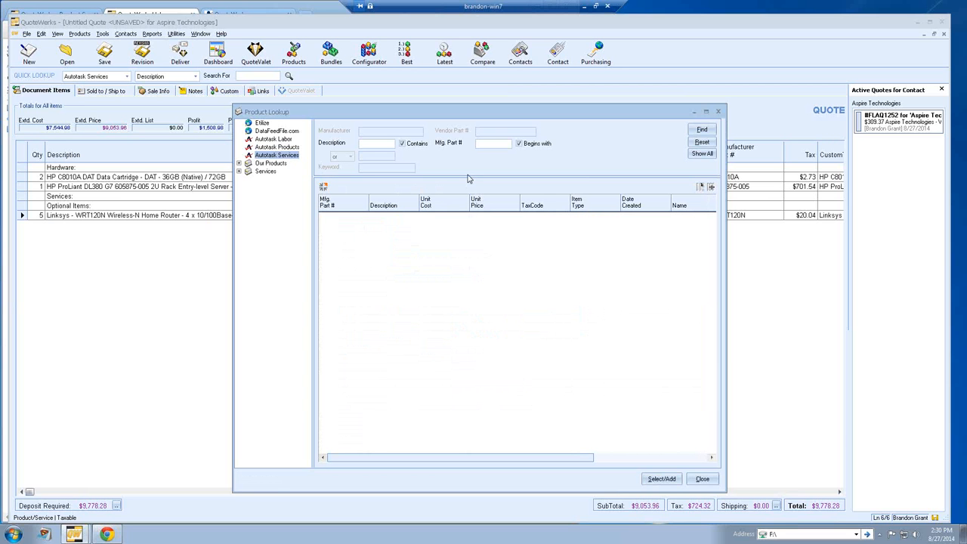
click(702, 153)
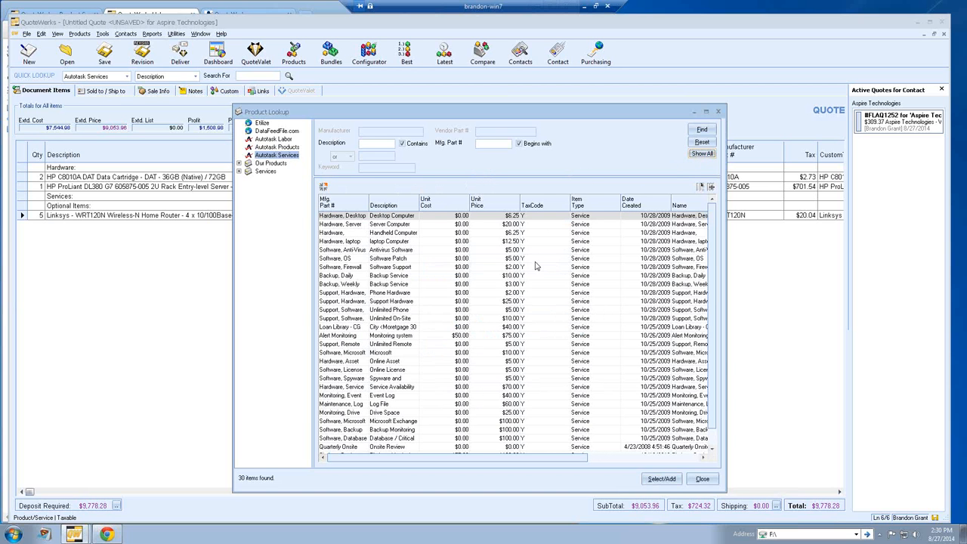
click(442, 338)
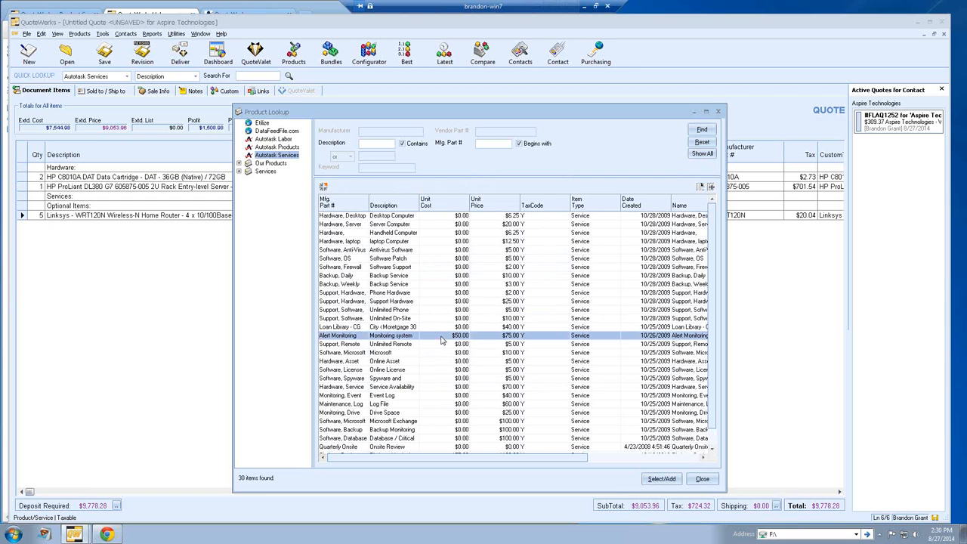
scroll(442, 341, down, 2)
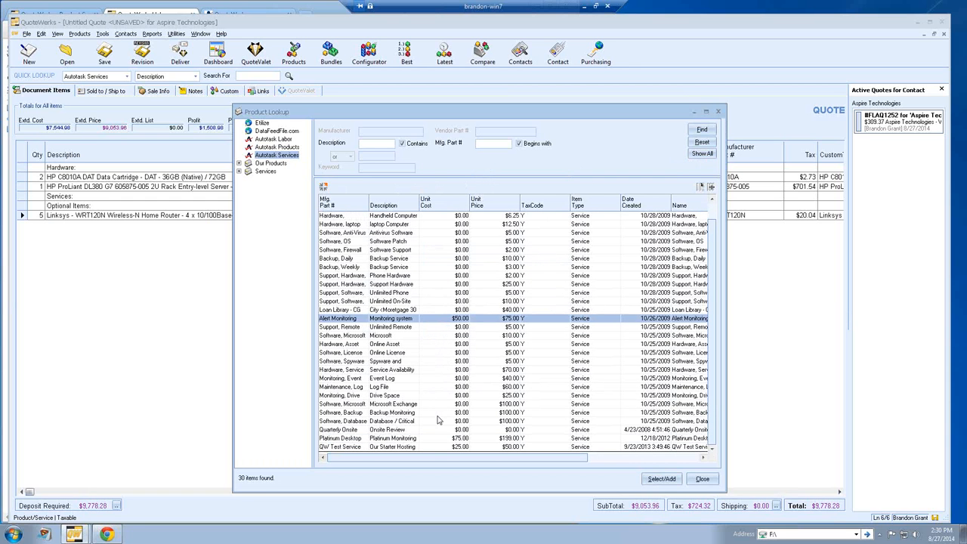
ctrl+click(433, 440)
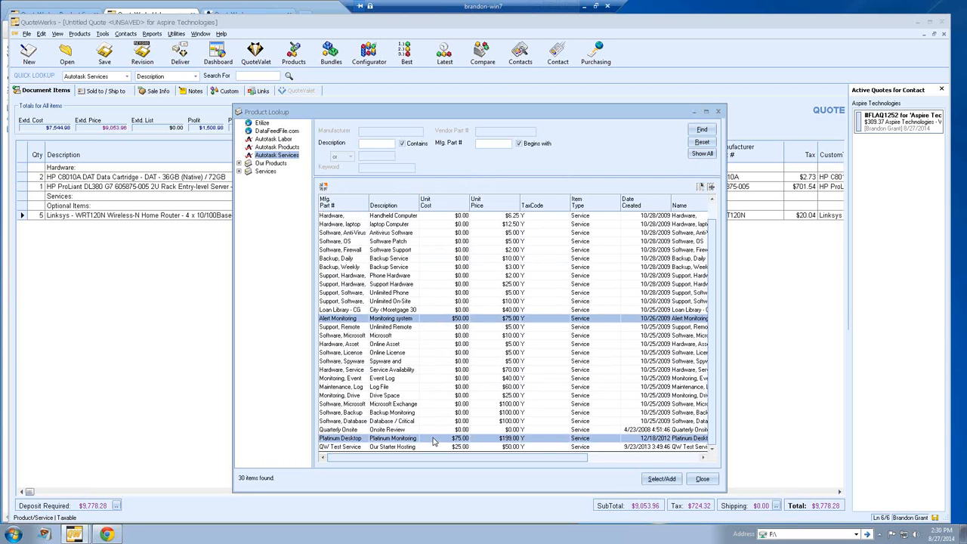
click(660, 480)
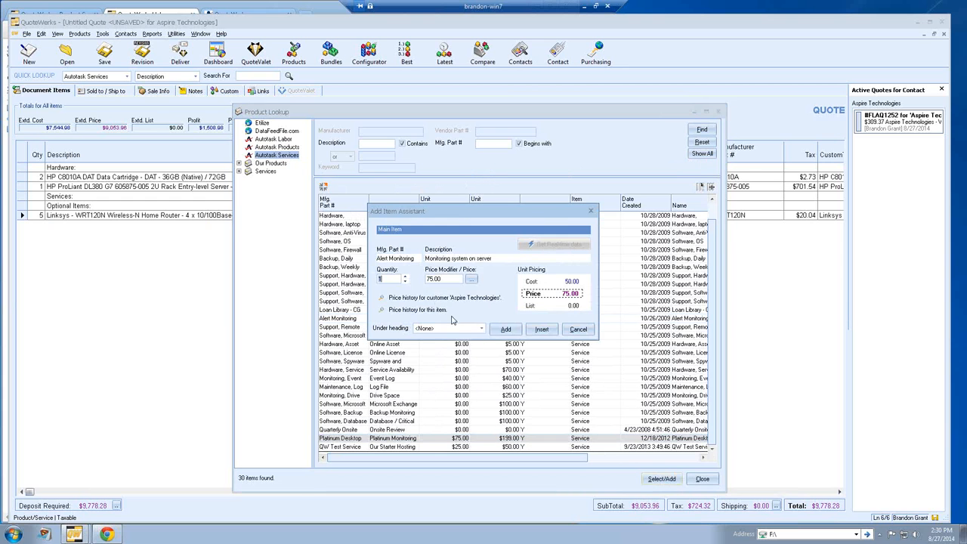
Step: Add Monitoring system on server and Platinum Monitoring for Desktops under the Services heading
click(454, 328)
click(449, 348)
click(493, 329)
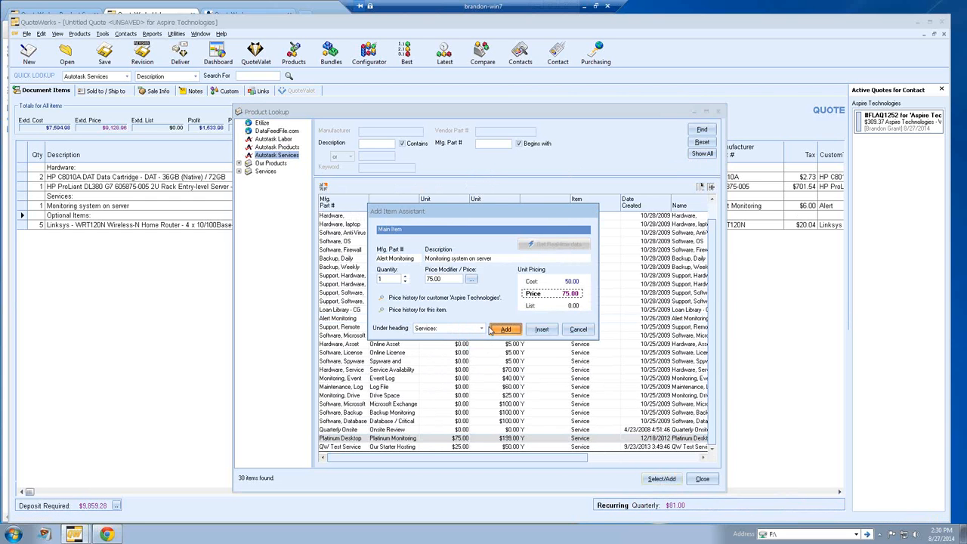
click(453, 328)
click(449, 349)
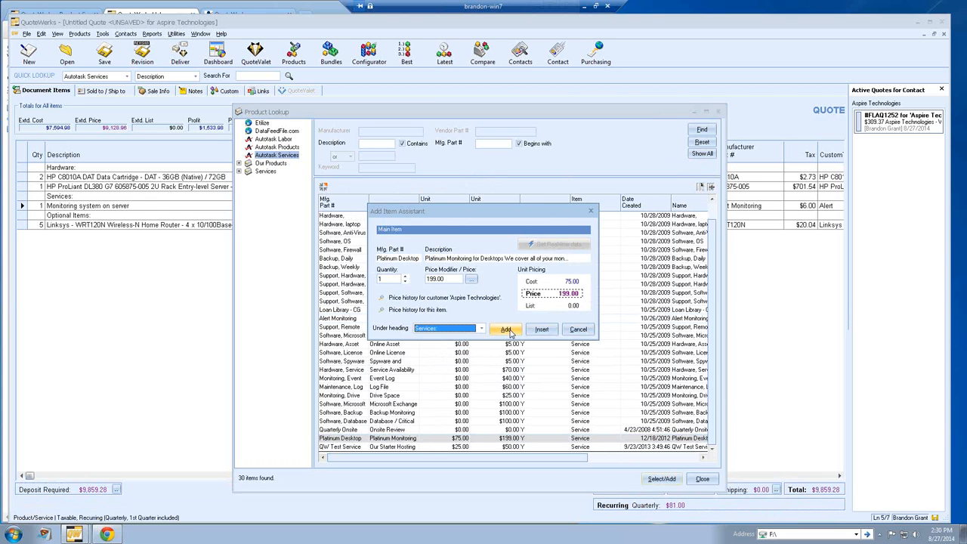
click(506, 331)
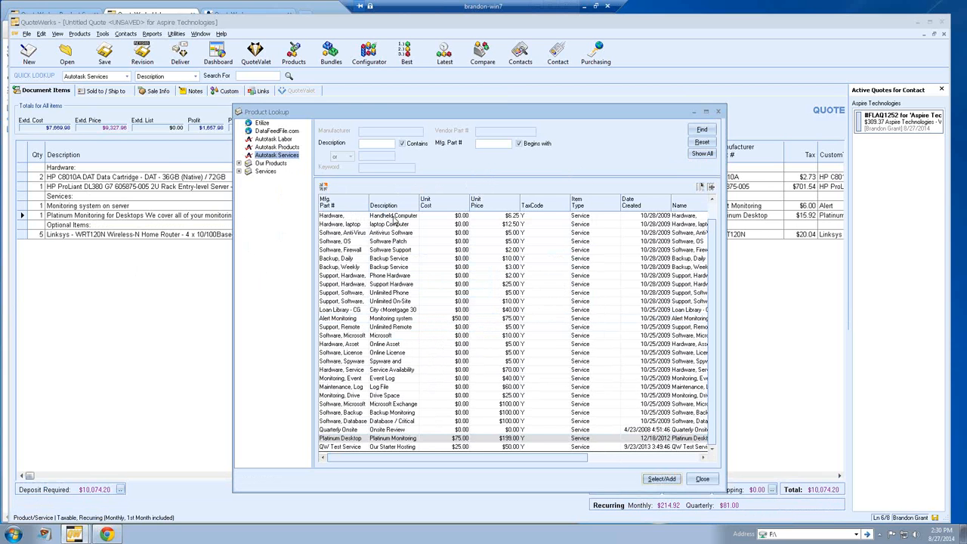
click(272, 147)
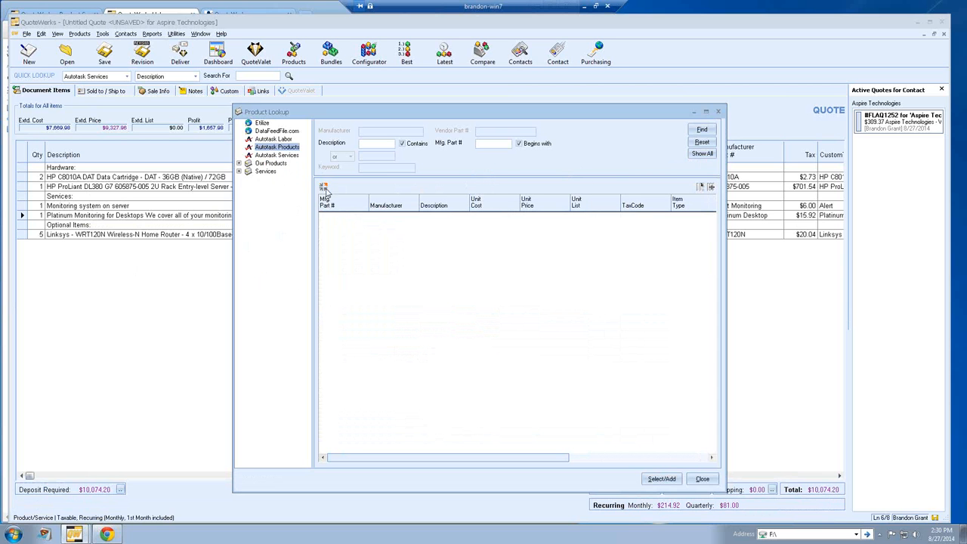
Step: Browse the Our Products and Services catalogues, then close Product Lookup to view the $10,074.20 quote
click(271, 164)
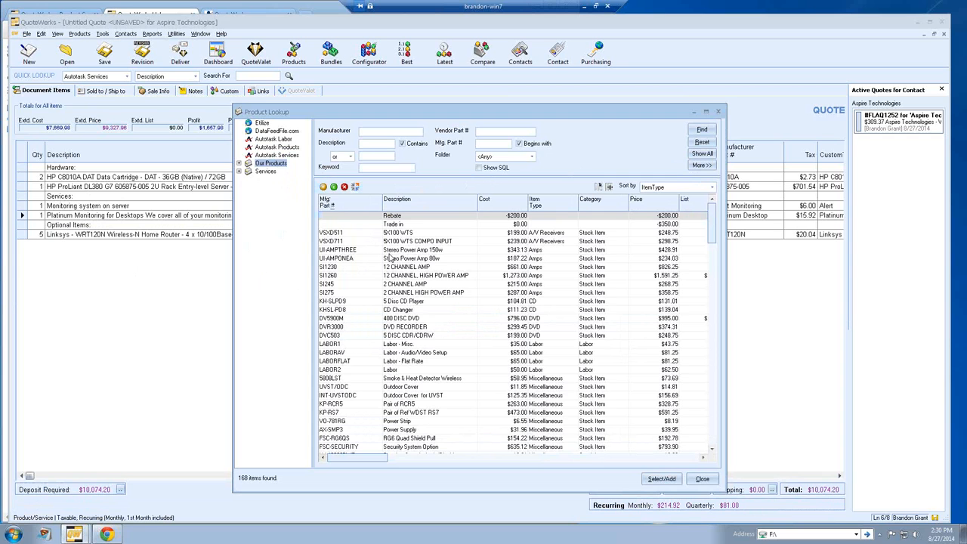
click(268, 174)
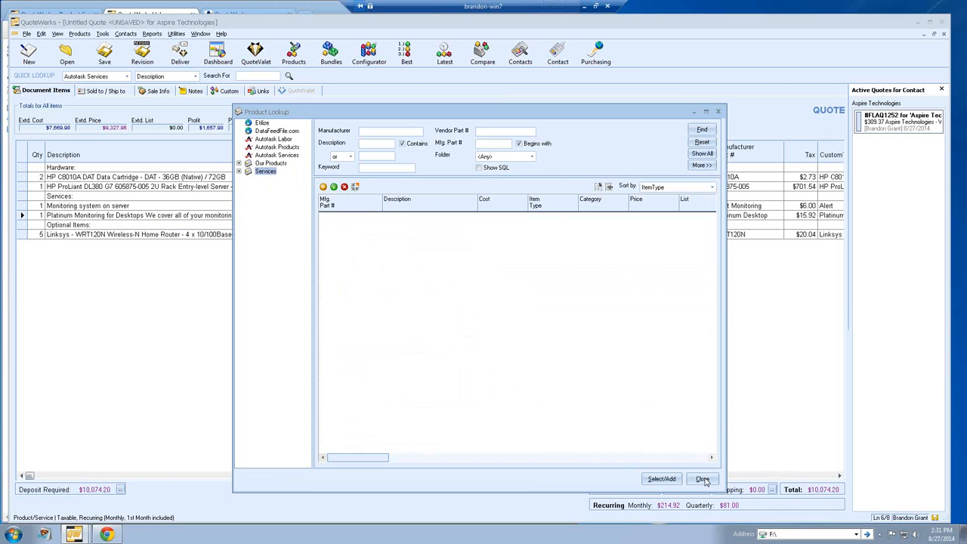
click(703, 480)
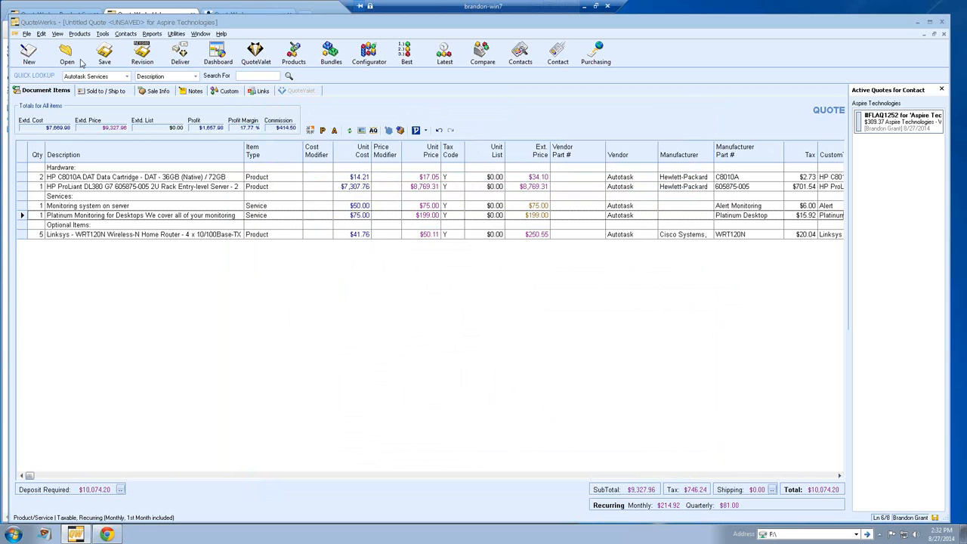
Step: Save the quote, bringing up Save Quote As named 'Aspire Technologies - Wednesday, August 27, 2014'
click(104, 54)
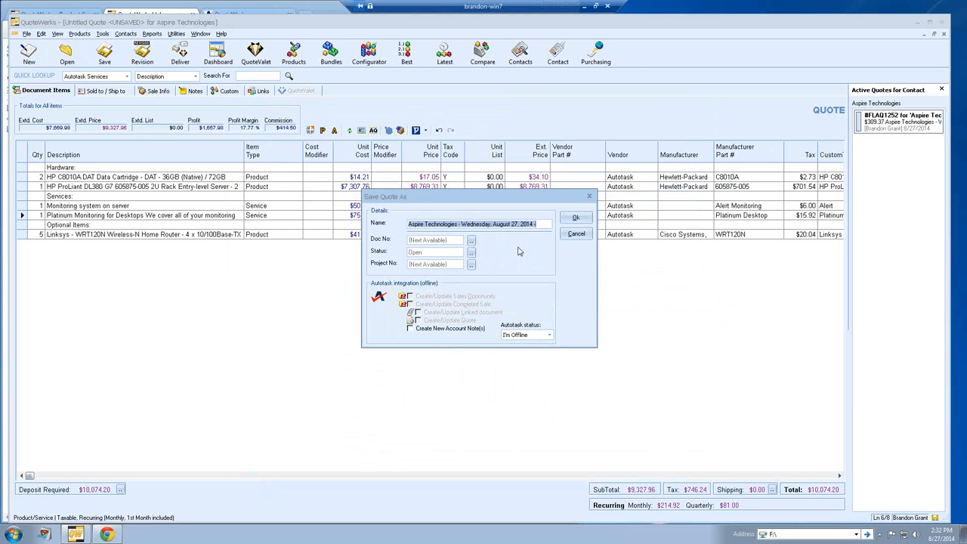
Step: Go online with Autotask, enable creating a new account note, and save the quote
click(551, 337)
click(552, 344)
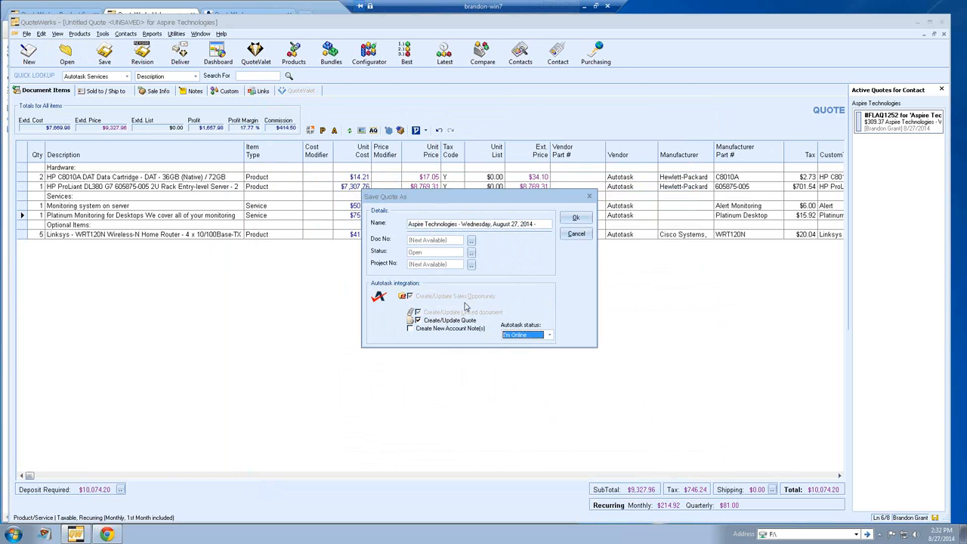
click(437, 331)
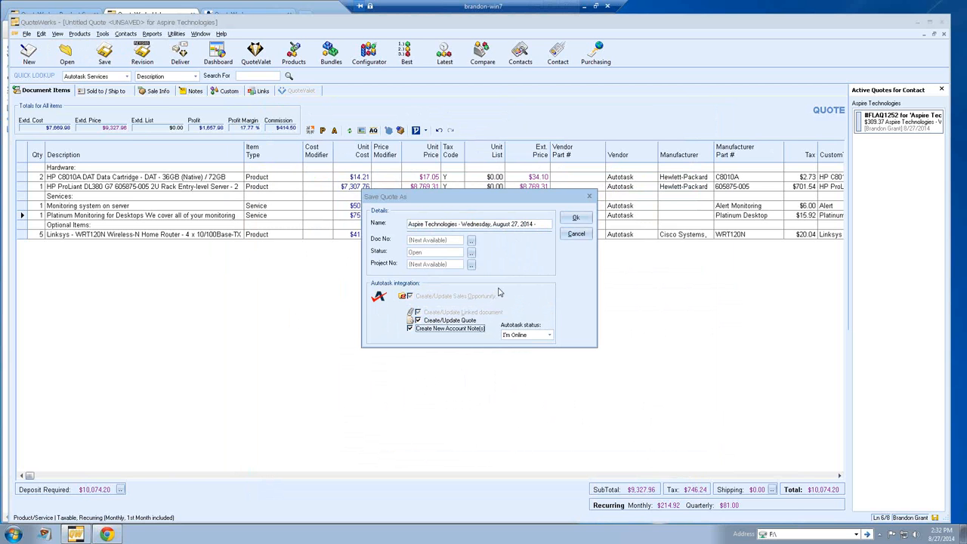
click(576, 218)
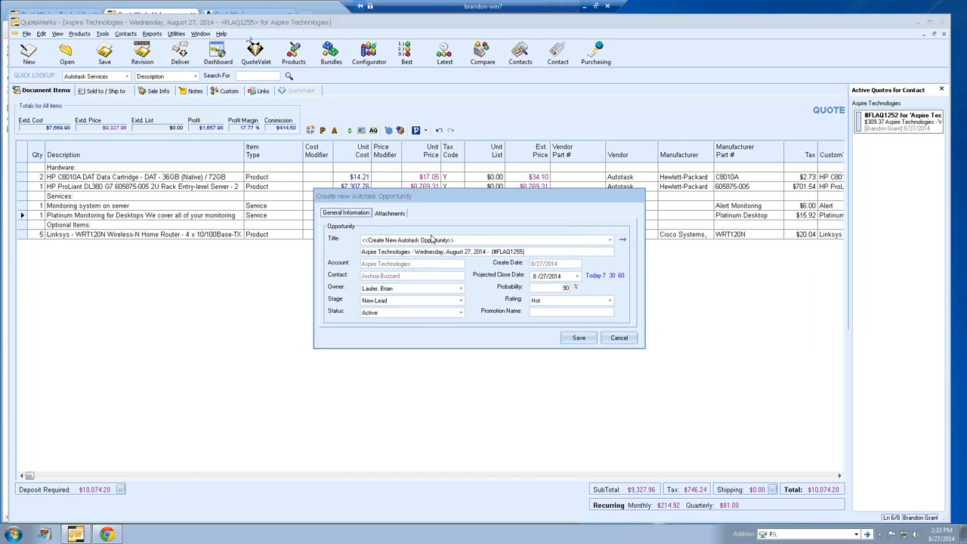
drag(530, 251, 362, 253)
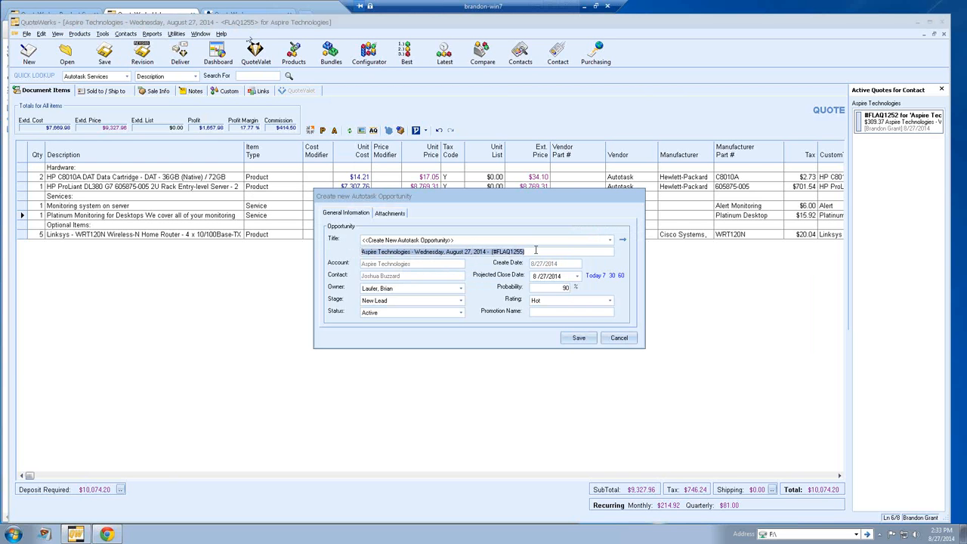
click(612, 243)
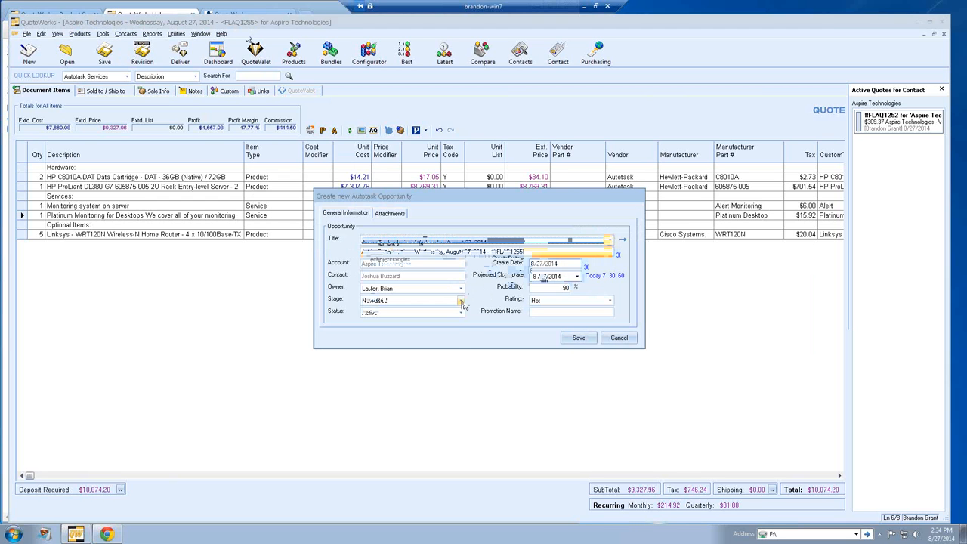
Step: Set the new Autotask opportunity's Stage to Stage 1: First Contact
click(462, 302)
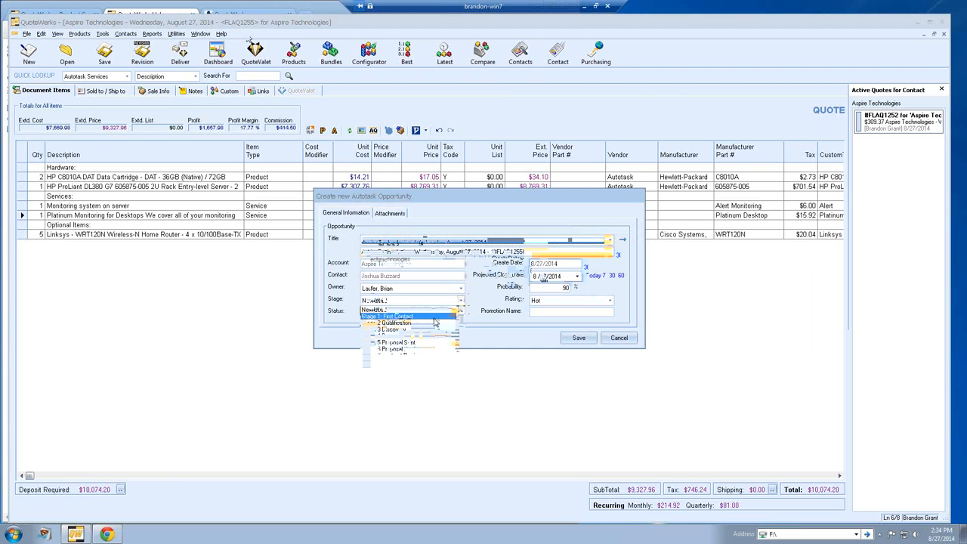
click(434, 319)
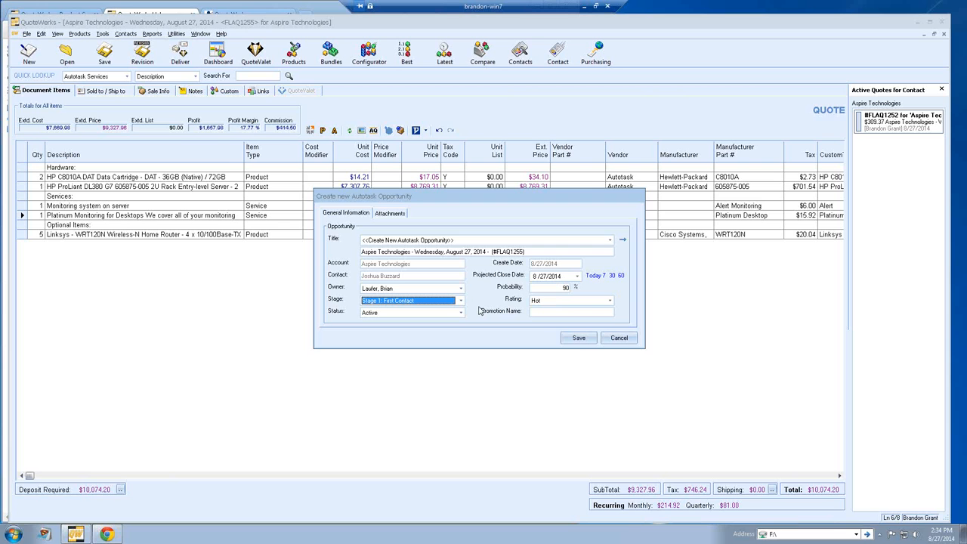
Step: Review the opportunity's Attachments tab, then save to create the Autotask opportunity
click(389, 214)
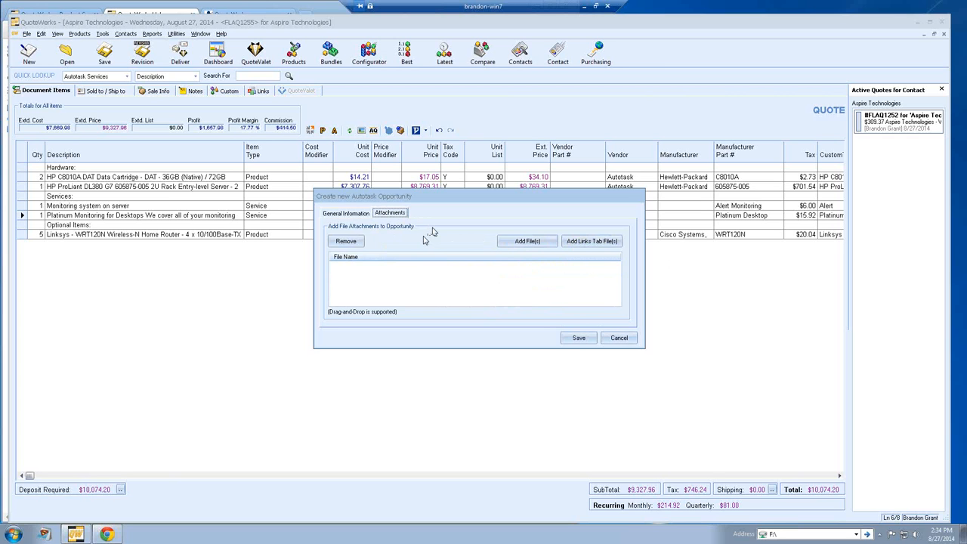
click(349, 214)
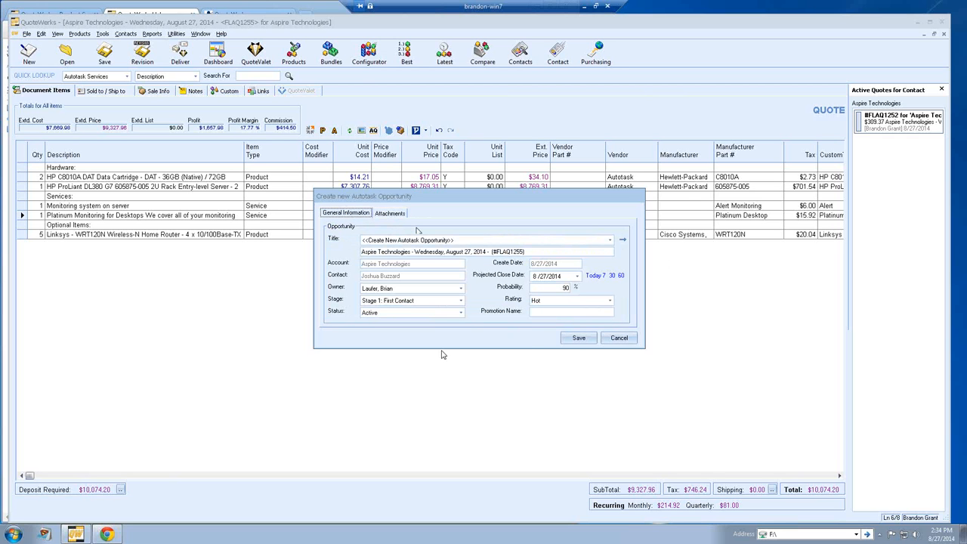
click(572, 342)
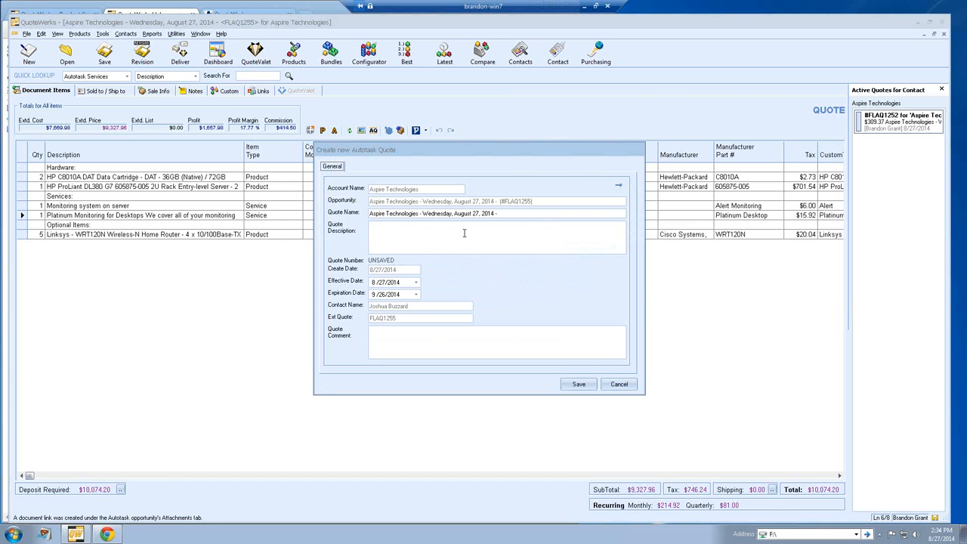
Step: Review the quote name, description and comment, then create the quote on the Autotask opportunity
drag(501, 214, 365, 215)
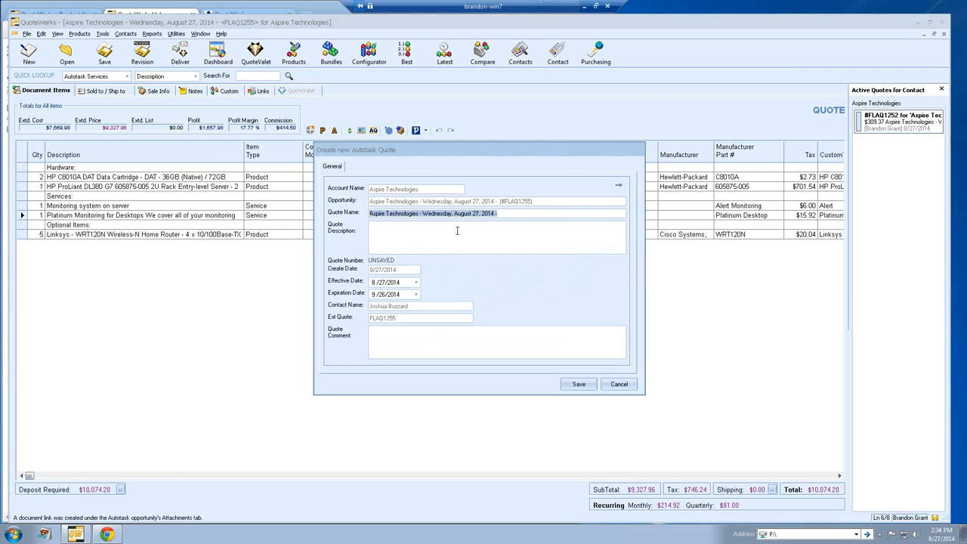
click(421, 231)
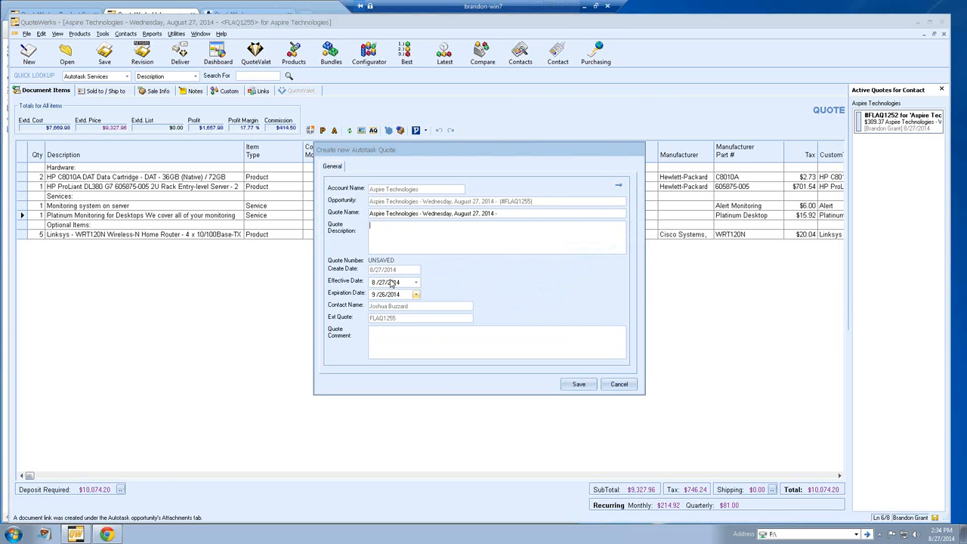
click(425, 339)
click(579, 384)
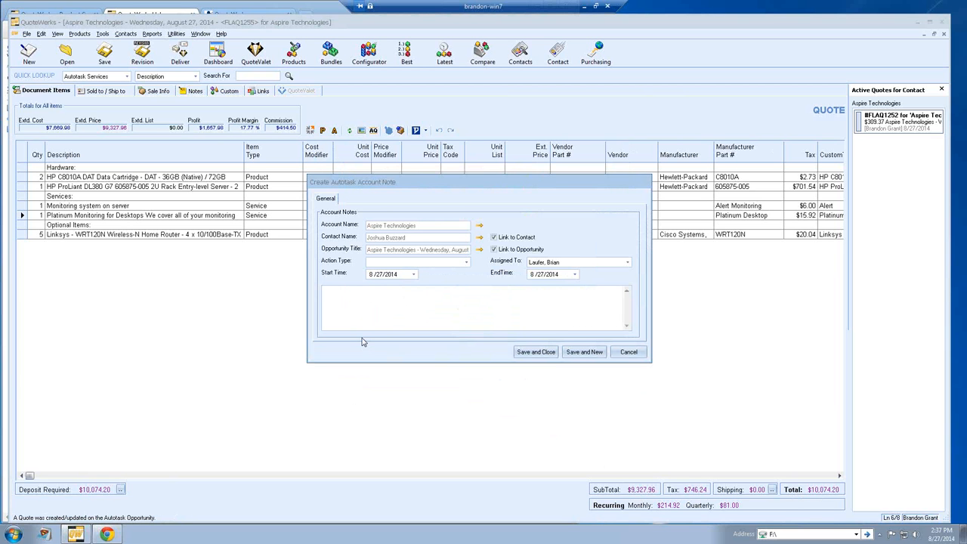
Step: Save the Autotask account note with action type Note and close the form
click(464, 264)
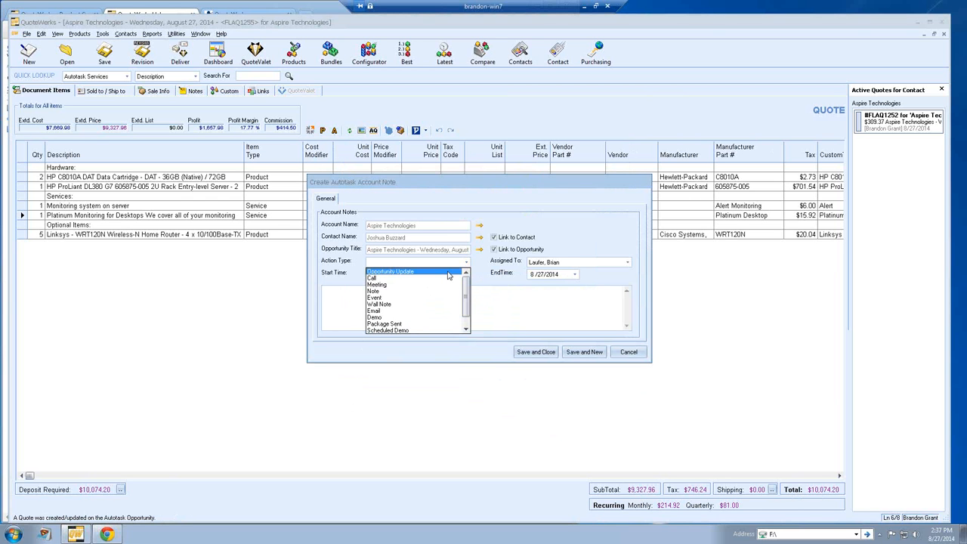
click(447, 291)
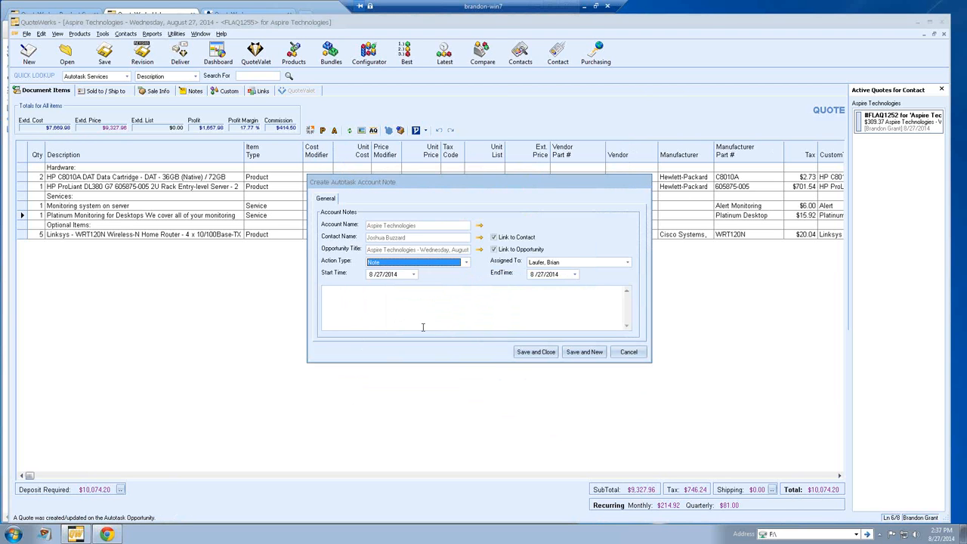
click(390, 300)
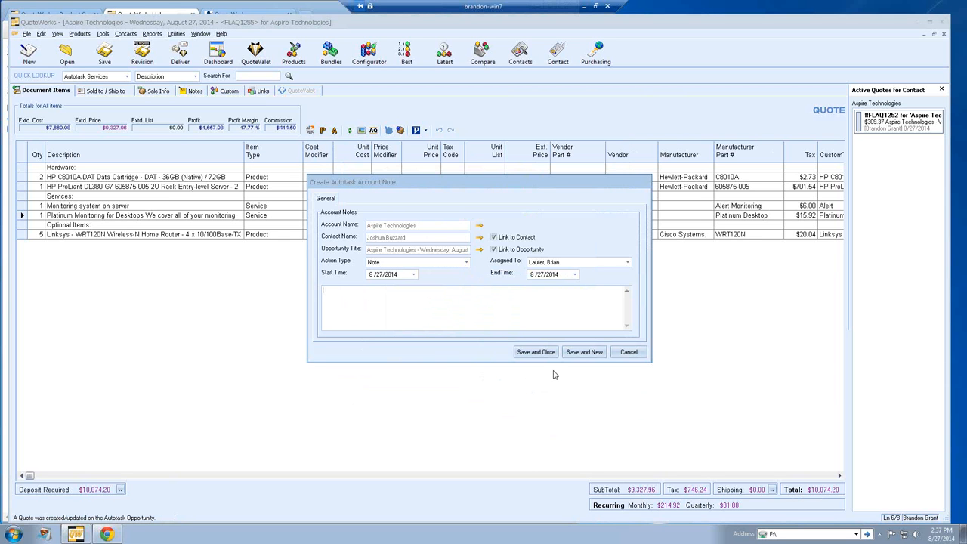
click(627, 353)
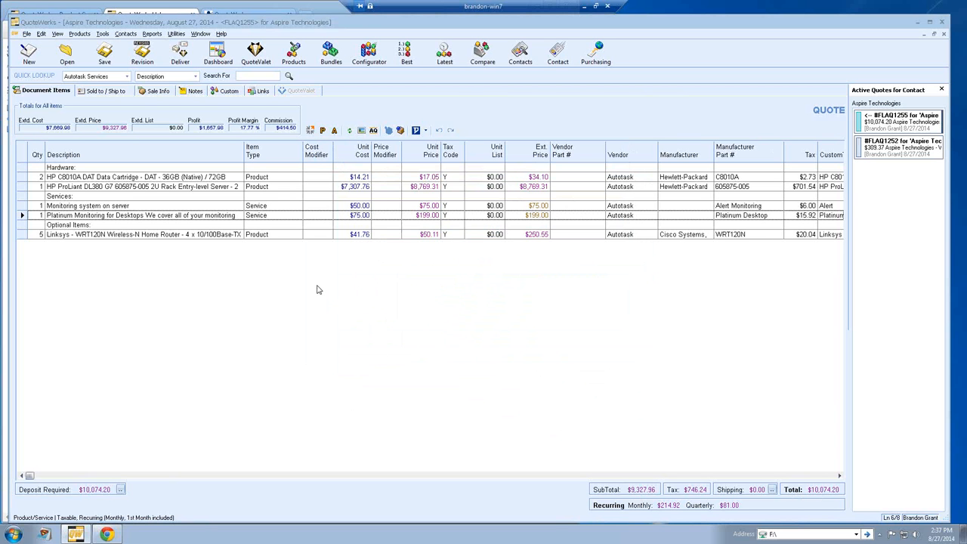
Step: Switch to the Autotask tab in Chrome and open CRM > My Opportunities
click(227, 10)
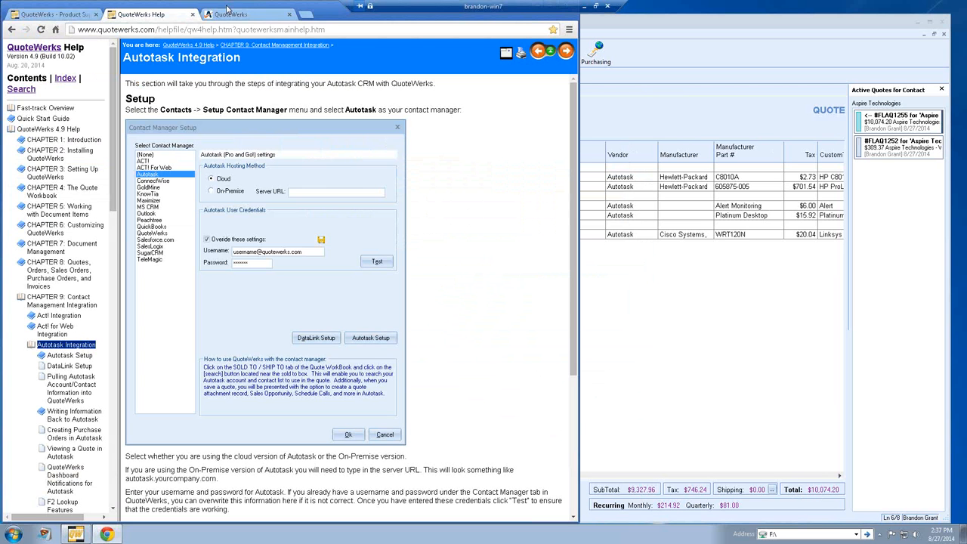
click(225, 19)
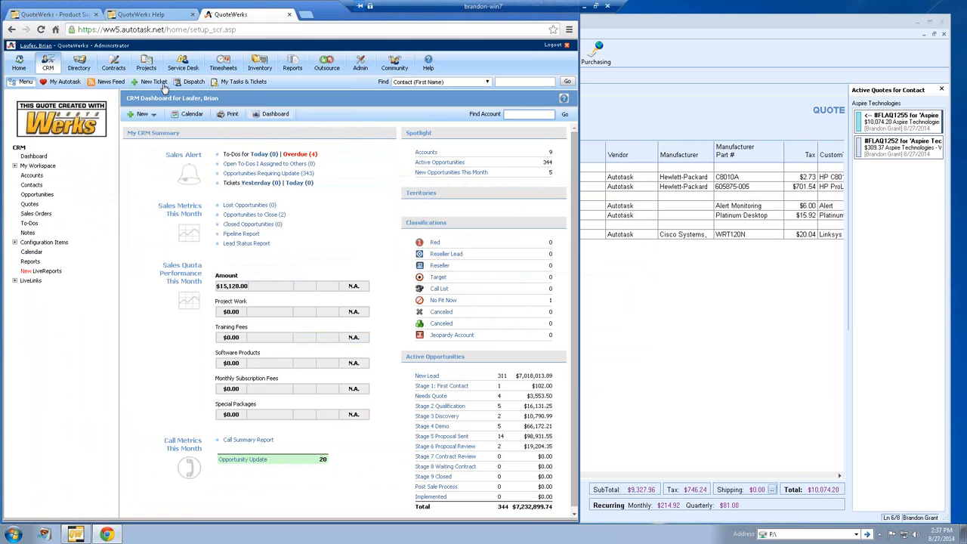
mouse_move(48, 64)
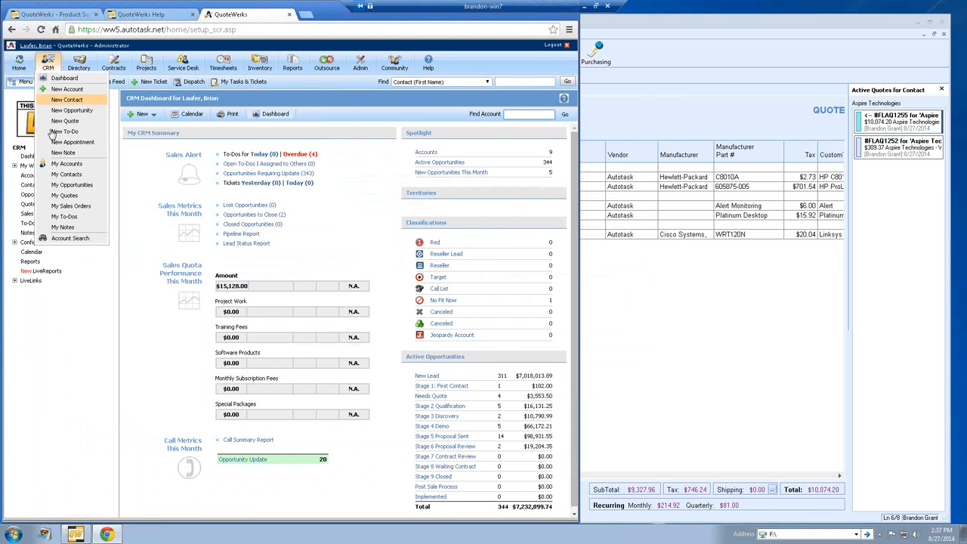
click(67, 186)
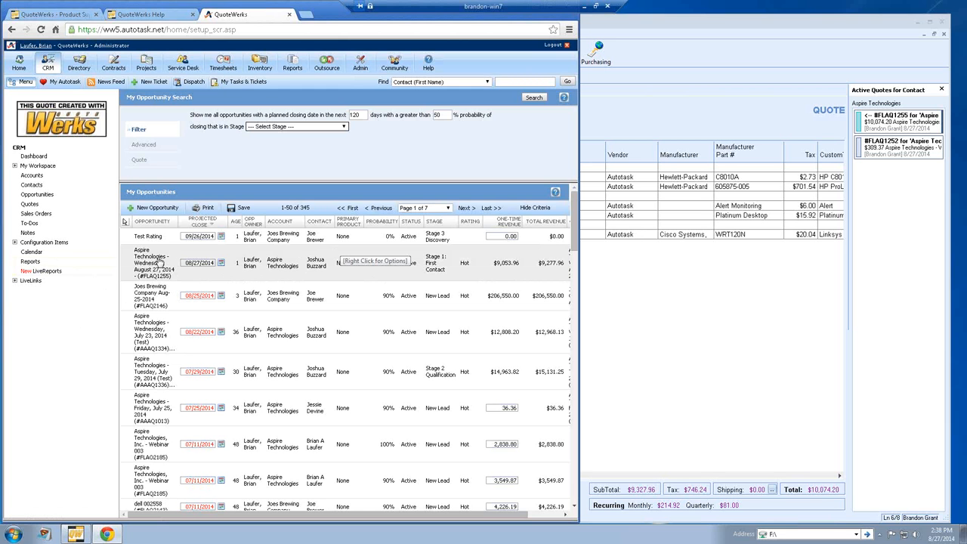
Step: Check the Aspire Technologies FLAQ1255 opportunity's attachments and quote items, then return to QuoteWerks
click(278, 263)
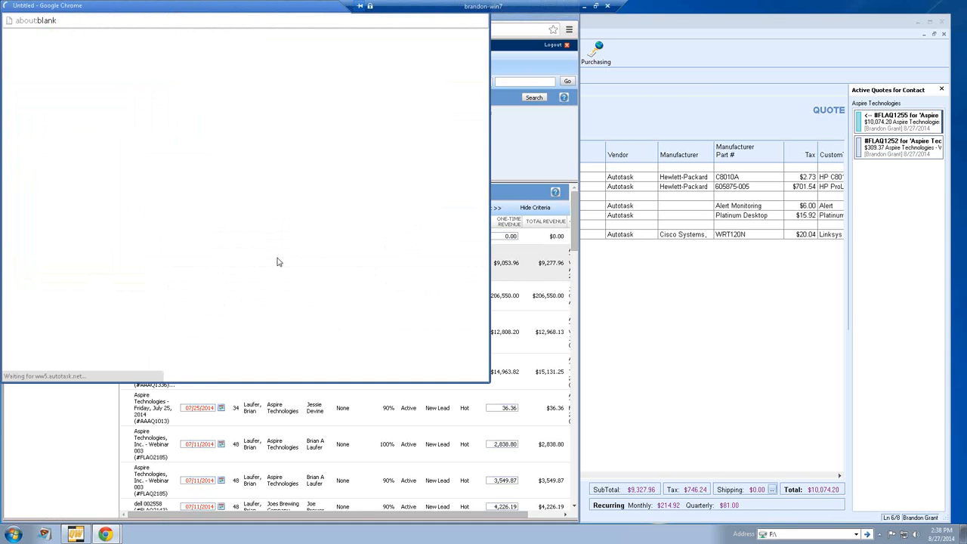
drag(185, 9, 419, 94)
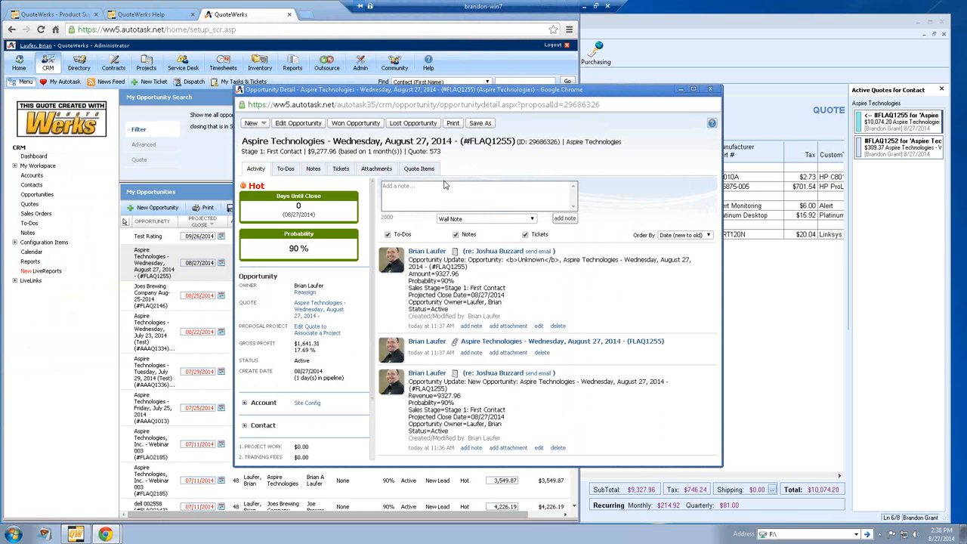
click(372, 172)
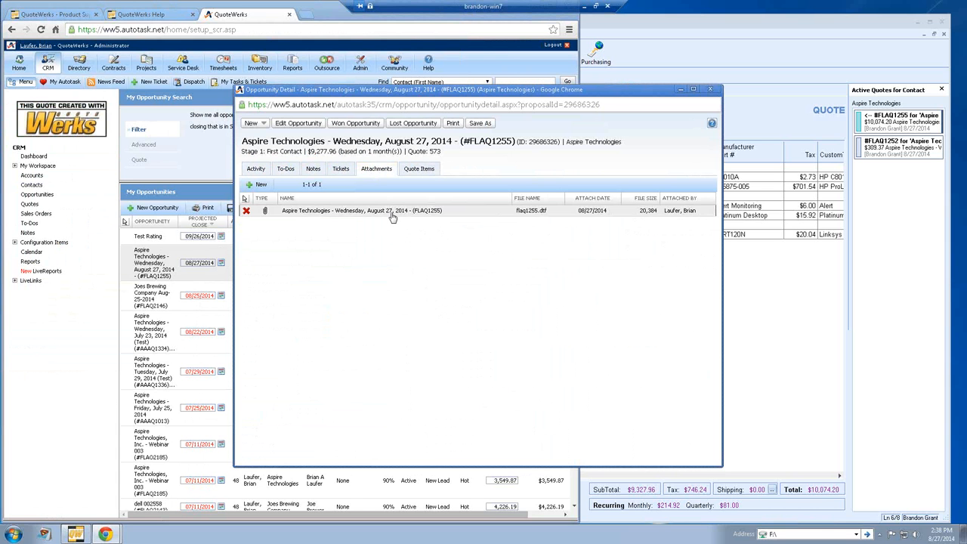
click(416, 171)
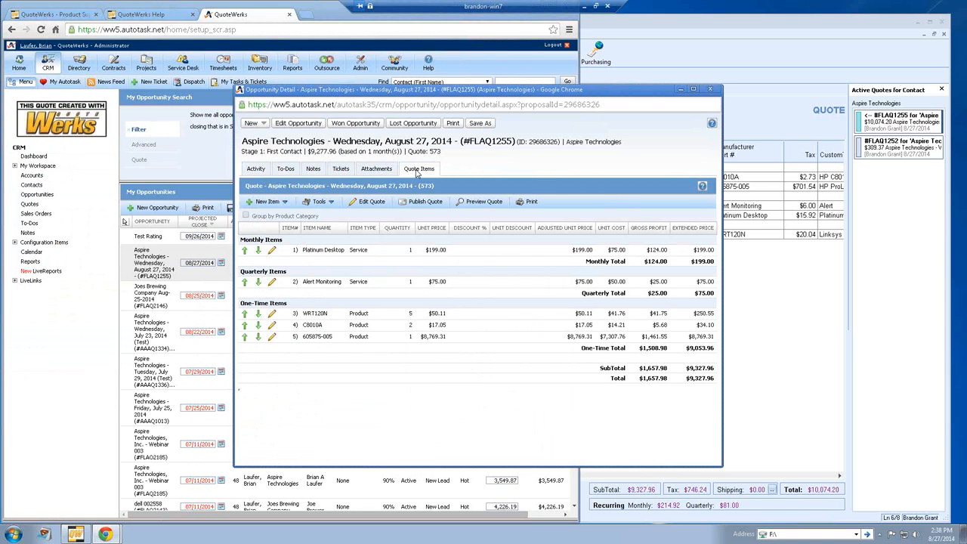
click(653, 71)
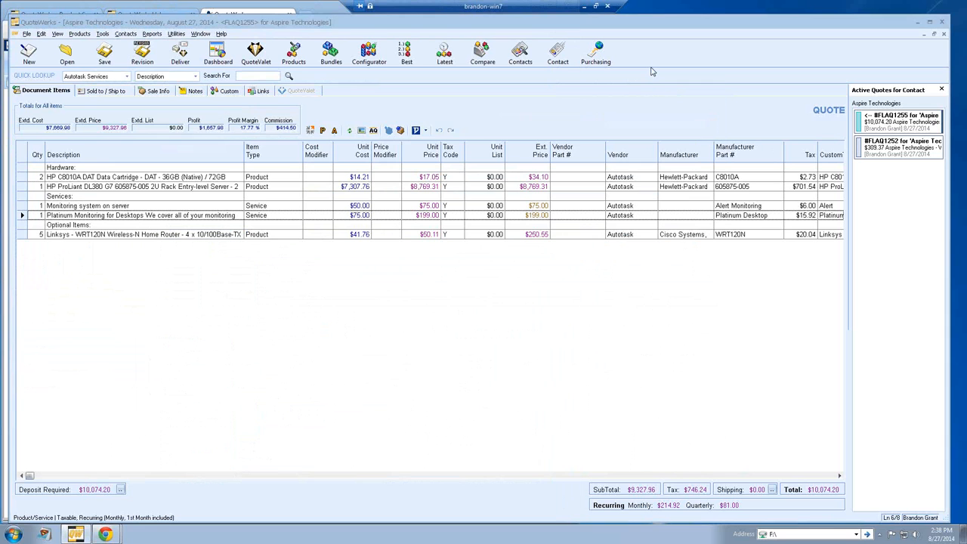
Step: Deliver the quote with the Quote (Etilize & Recurring) layout by uploading it to QuoteValet
click(181, 54)
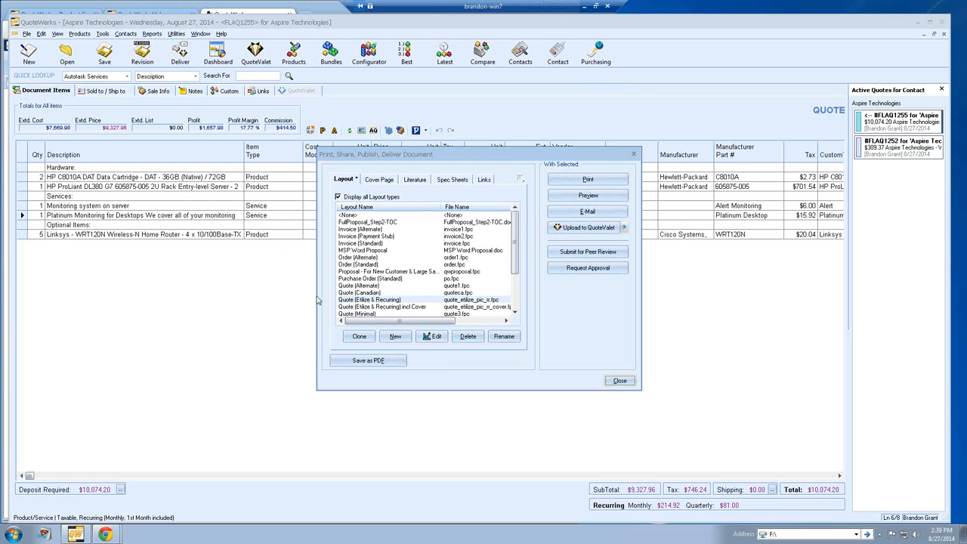
click(373, 301)
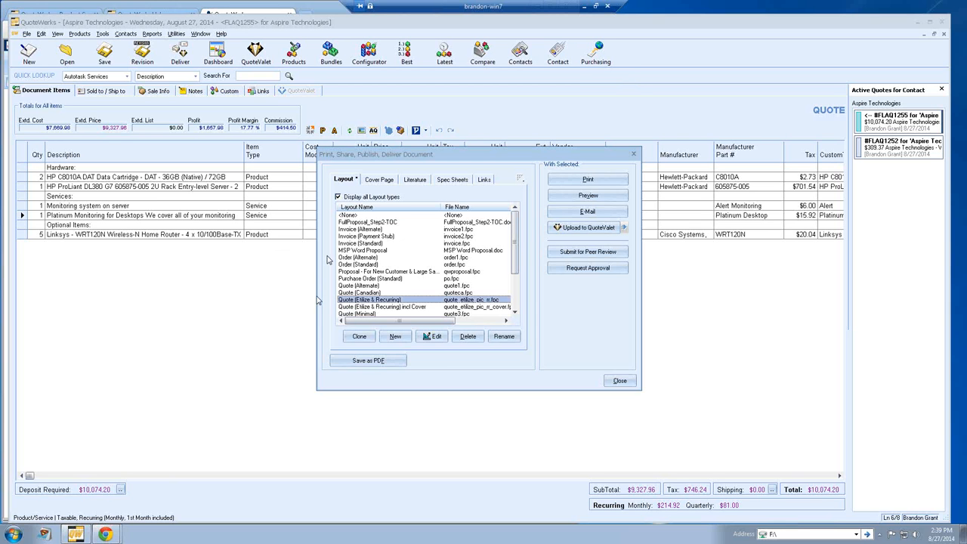
click(556, 229)
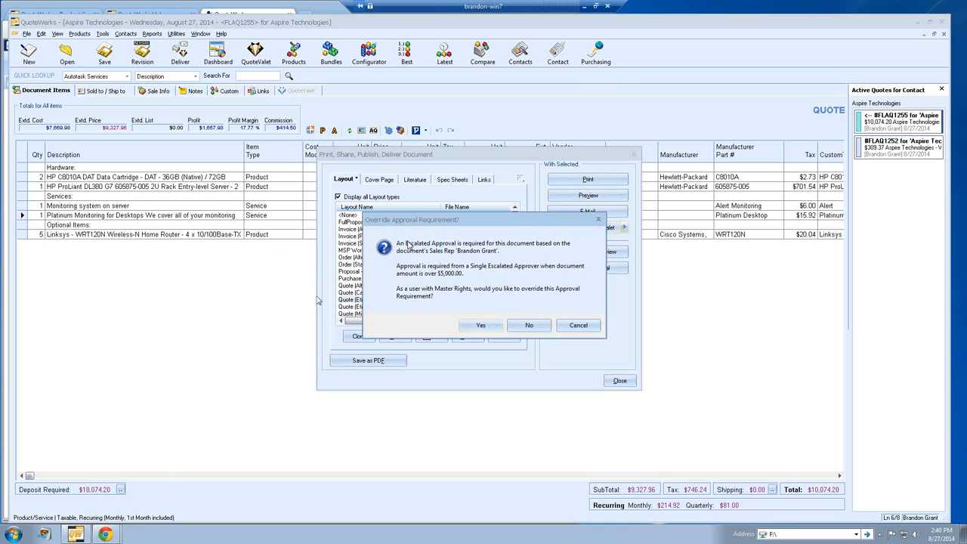
Step: Override the escalated approval requirement and confirm uploading the quote to QuoteValet
click(480, 326)
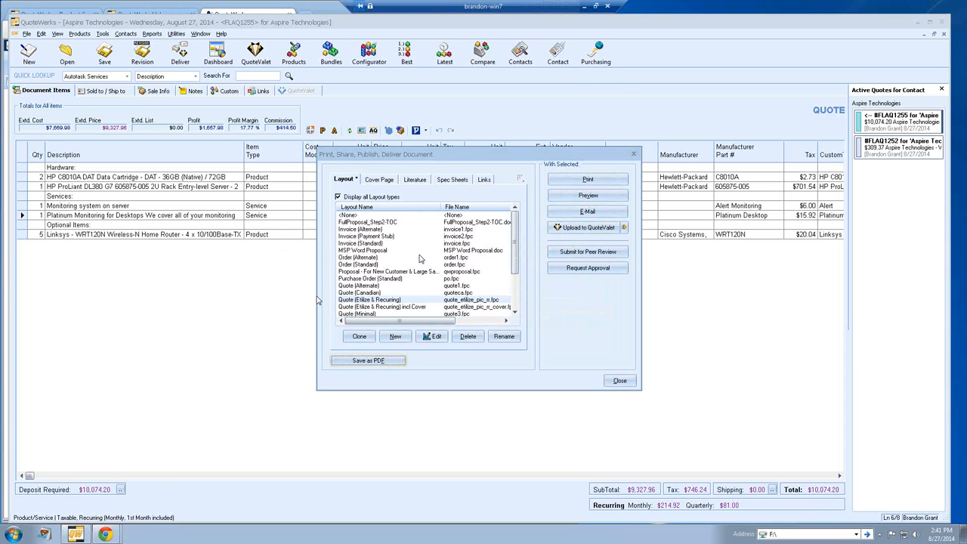
drag(420, 260, 535, 271)
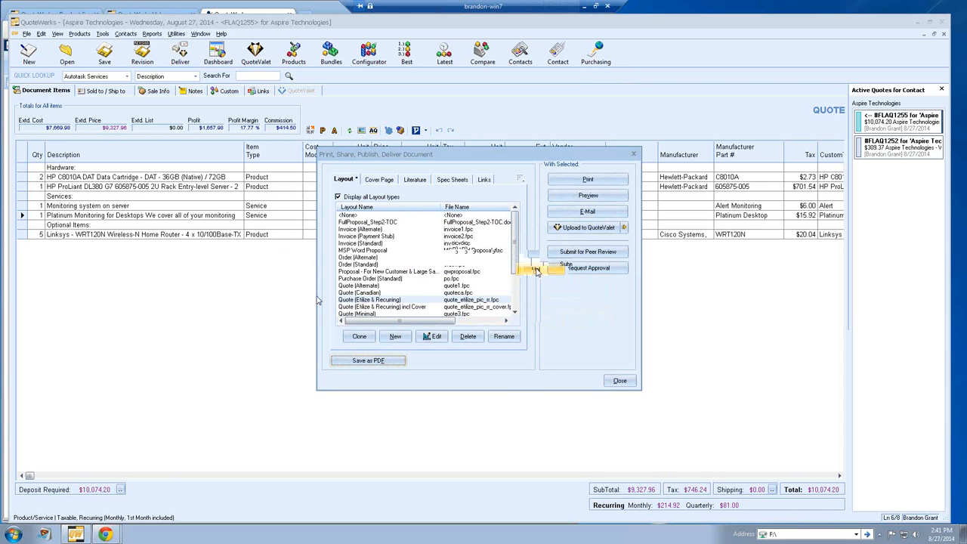
click(538, 271)
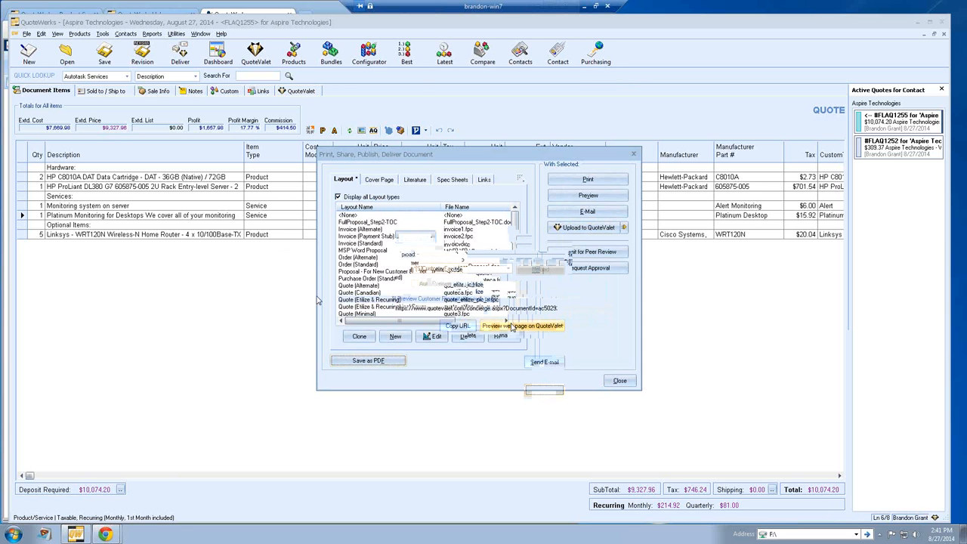
Step: Draft the customer e-mail, verify the 'here' hyperlink, and paste the QuoteValet address into a new tab
click(545, 362)
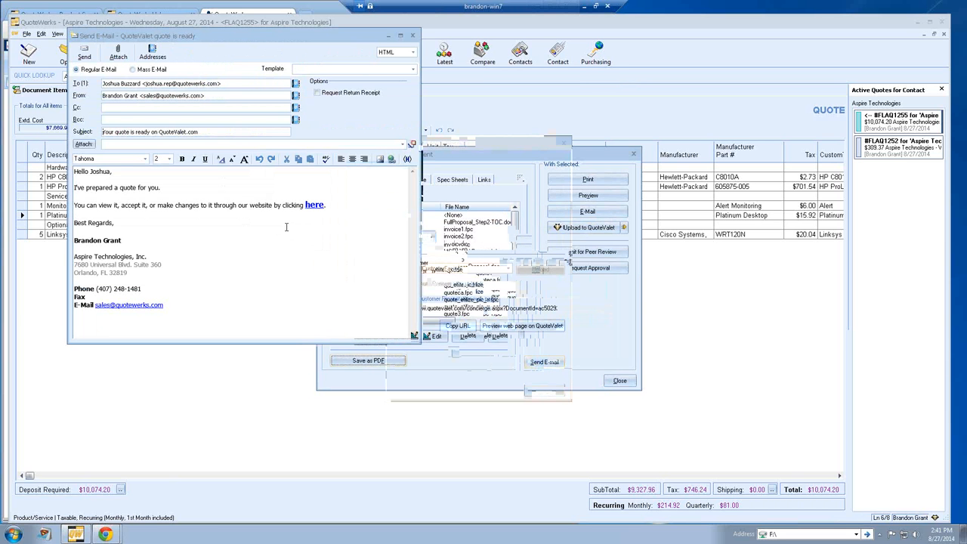
click(403, 145)
click(402, 148)
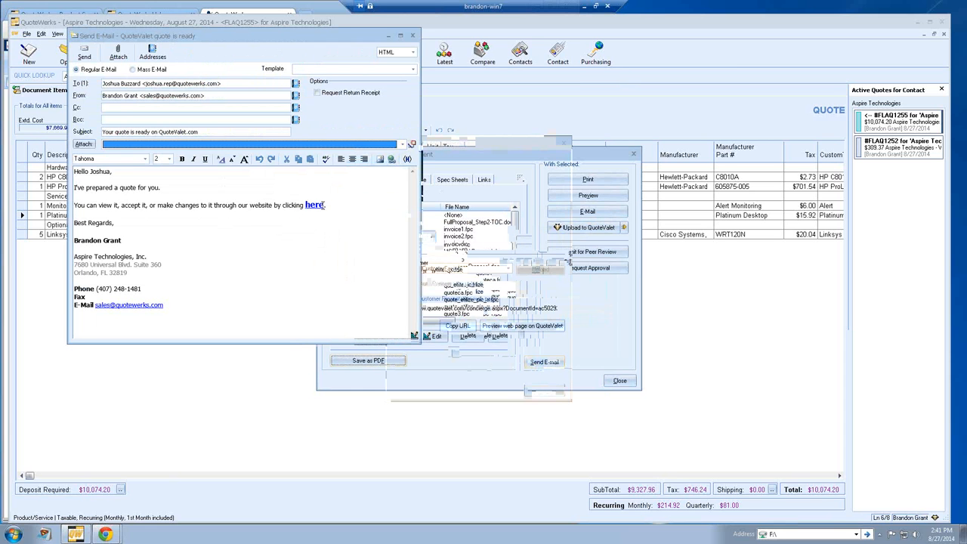
click(324, 205)
drag(325, 204, 305, 205)
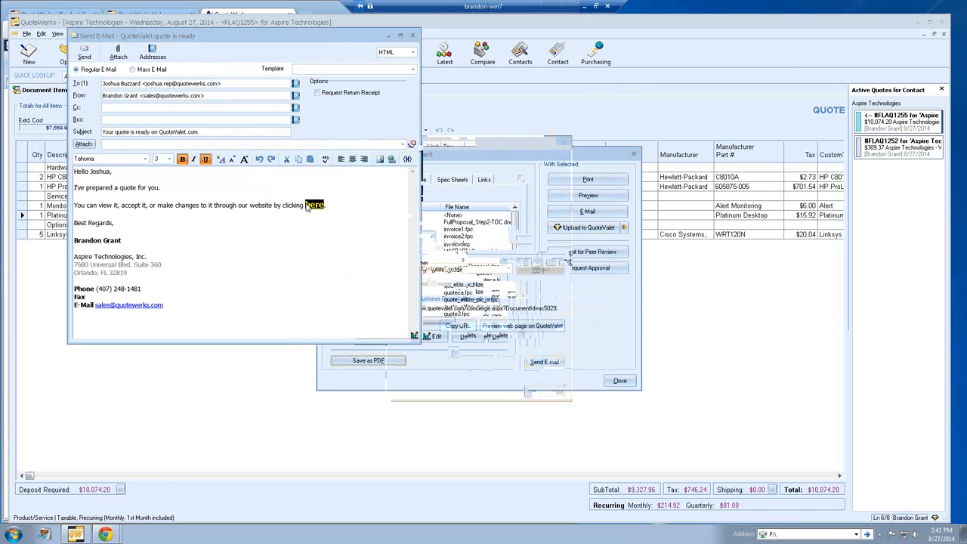
click(392, 158)
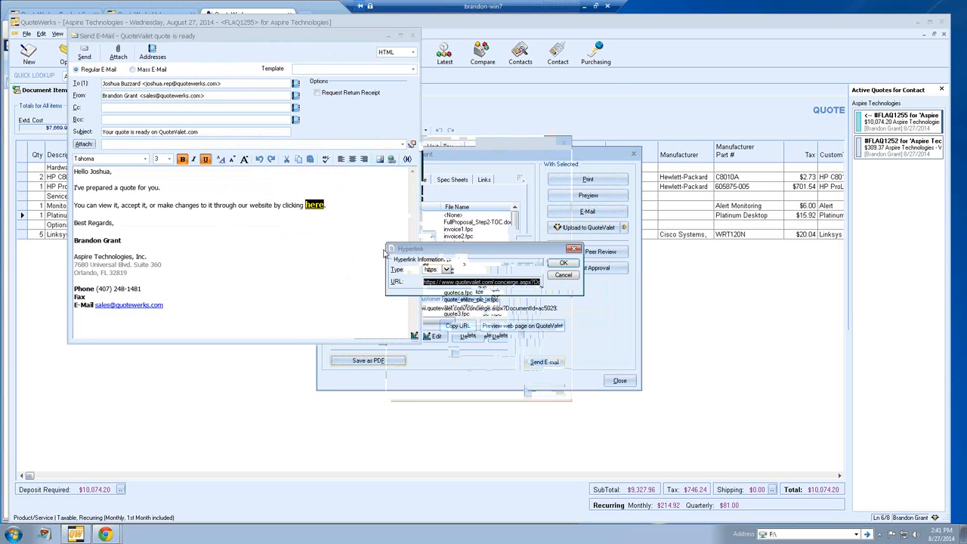
click(562, 276)
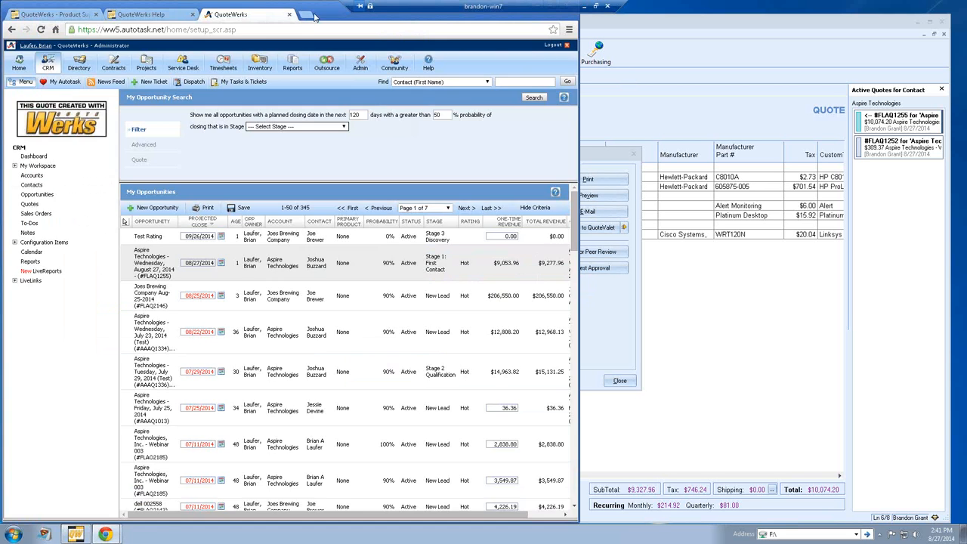
click(313, 15)
key(ctrl+v)
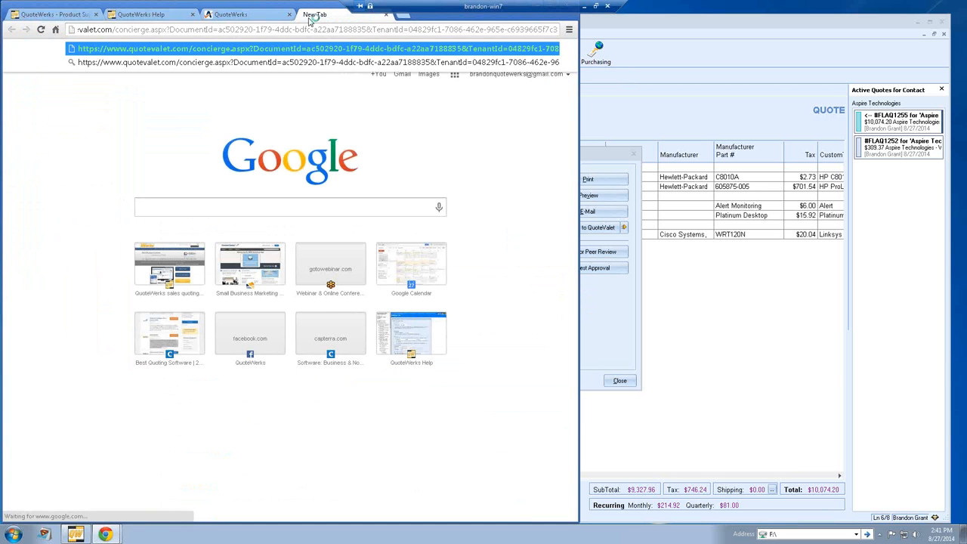
Step: Load the FLAQ1255 QuoteValet page, view its PDF, then close it and scroll to the acceptance form
key(Return)
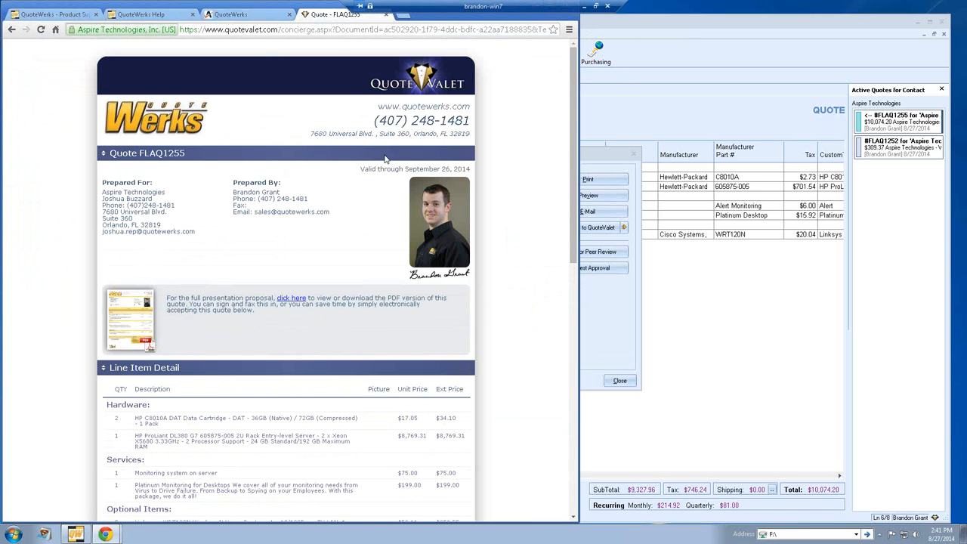
click(149, 327)
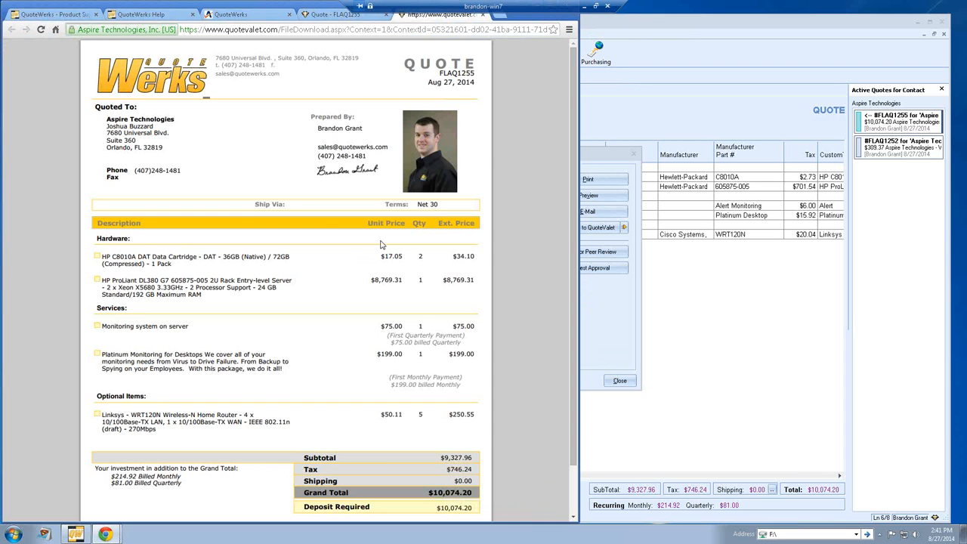
scroll(376, 255, down, 1)
scroll(374, 259, up, 1)
click(485, 18)
scroll(498, 154, down, 2)
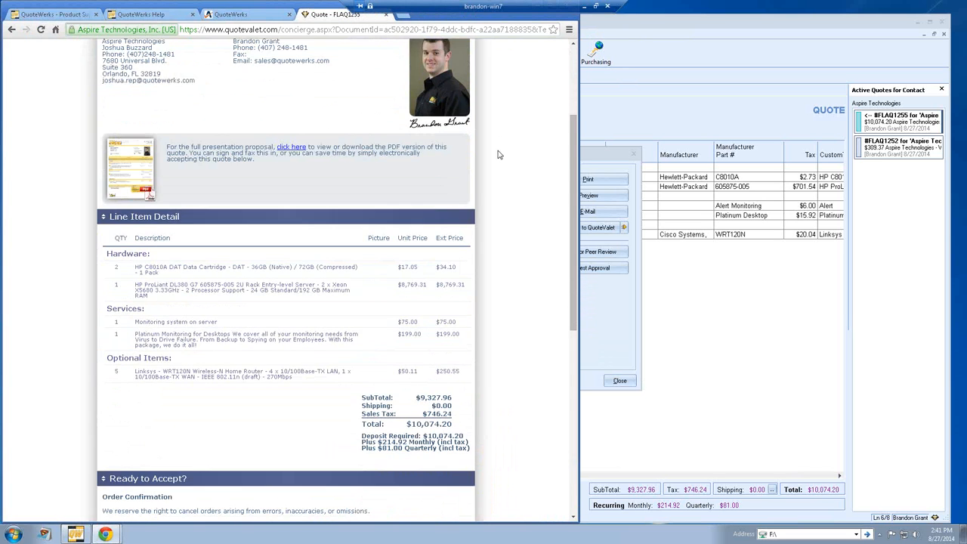
scroll(498, 154, down, 5)
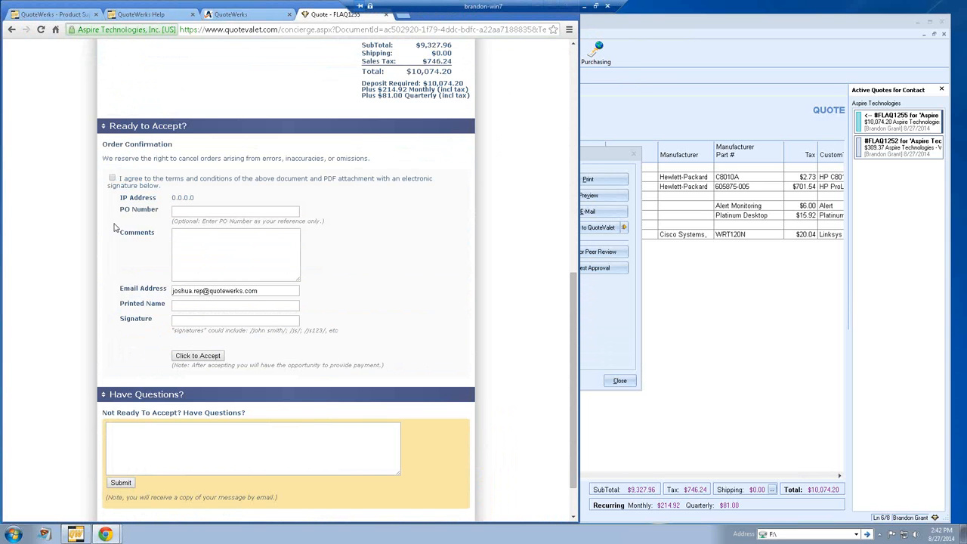
Step: Agree to the terms and conditions and look over the PO Number and Comments fields
click(112, 178)
click(179, 211)
click(201, 240)
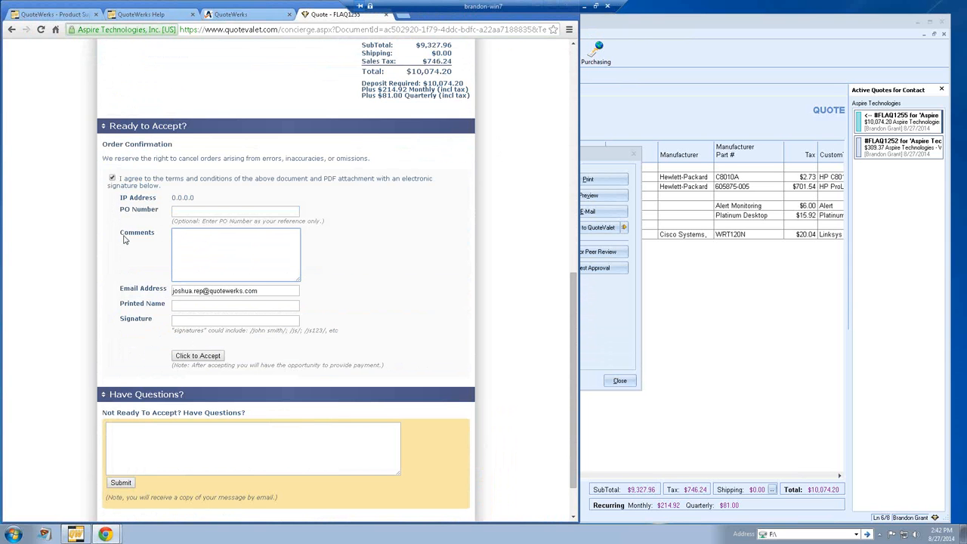
Step: Enter the customer's printed name and initials as signature, then submit the acceptance
click(182, 304)
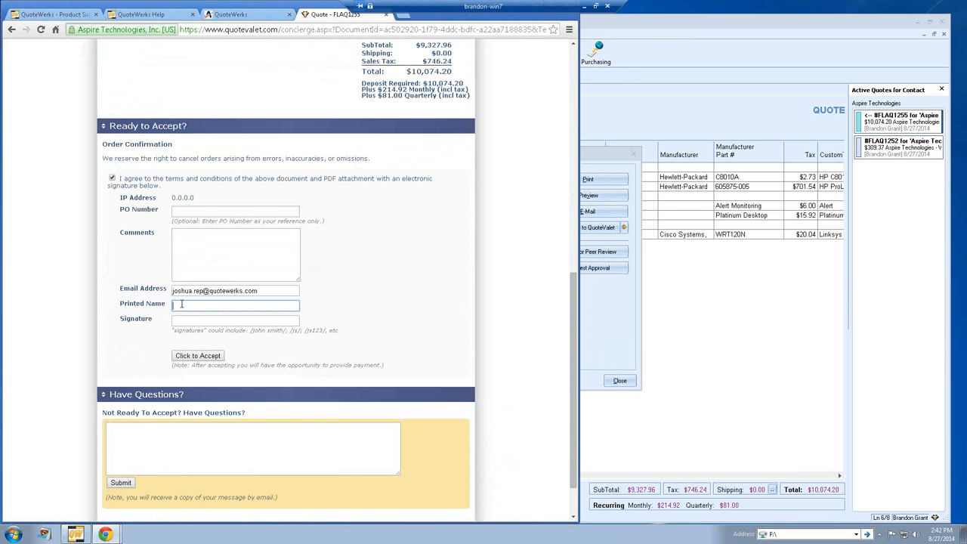
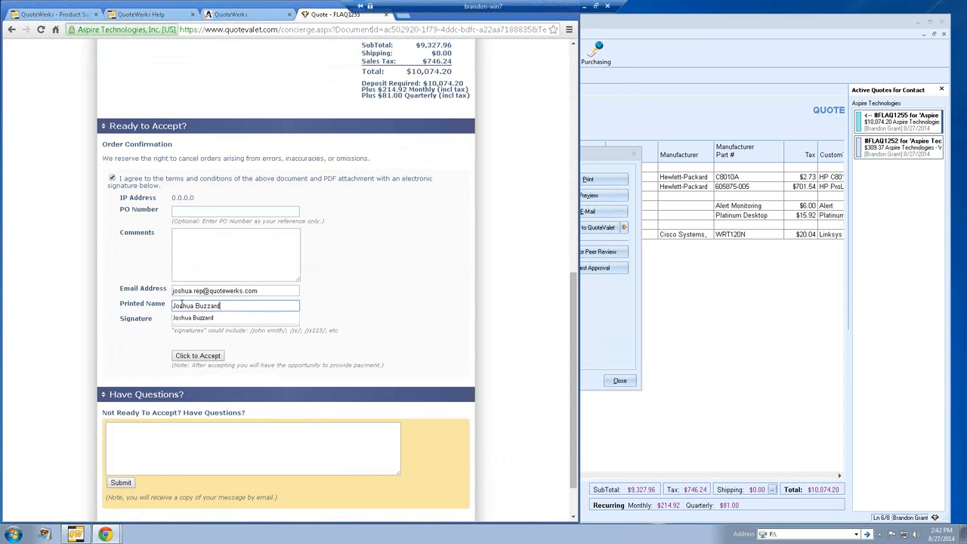
key(Tab)
text(JMB)
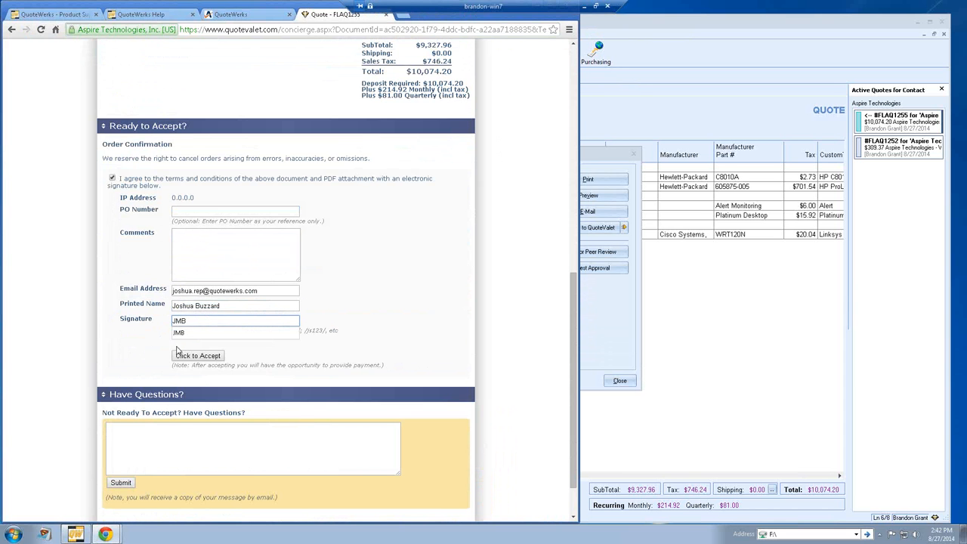
click(194, 358)
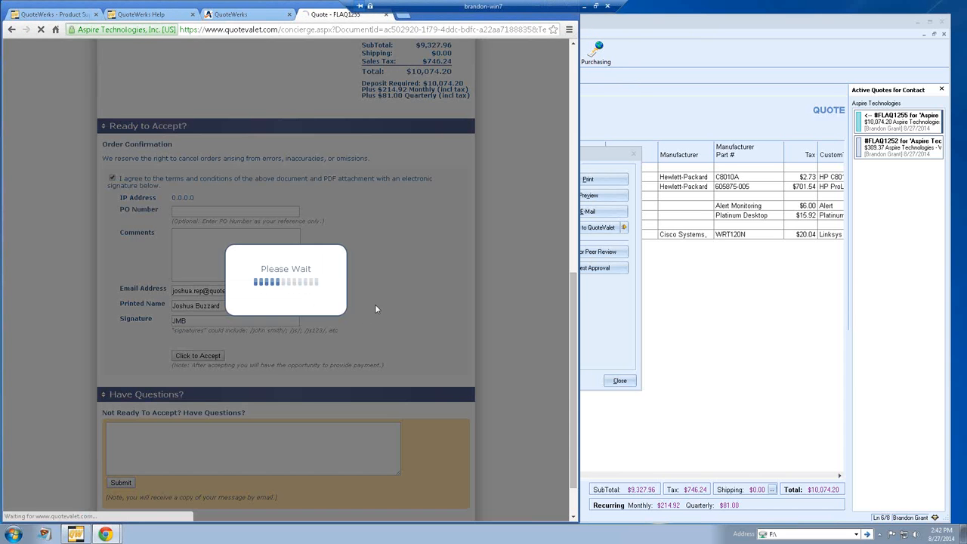
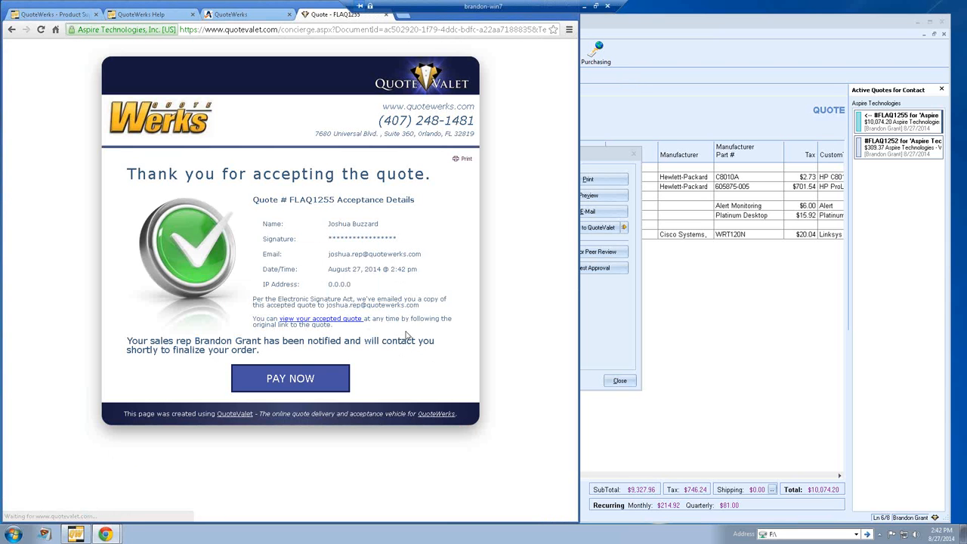
Step: Load the QuoteValet Make a Payment page with $10,074.20 due, then return to QuoteWerks
click(288, 380)
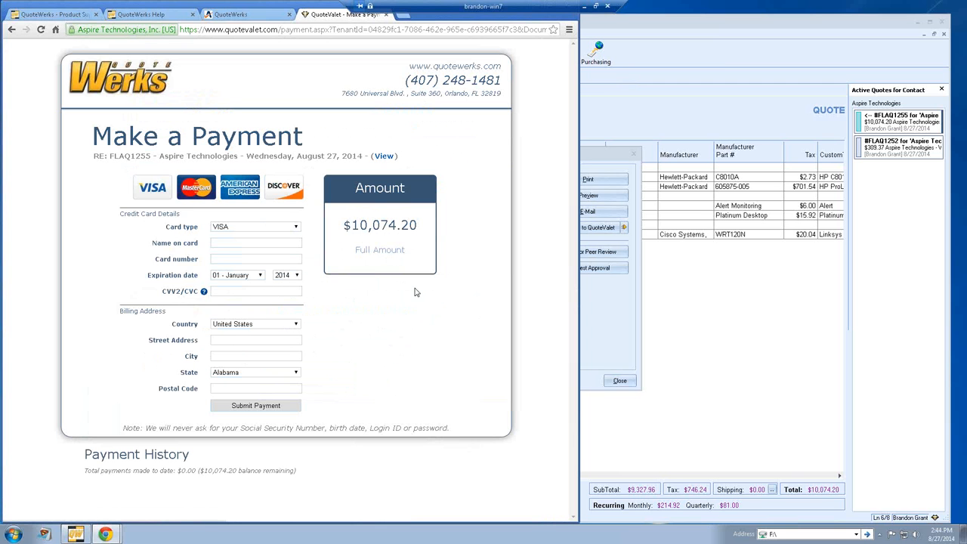
click(606, 299)
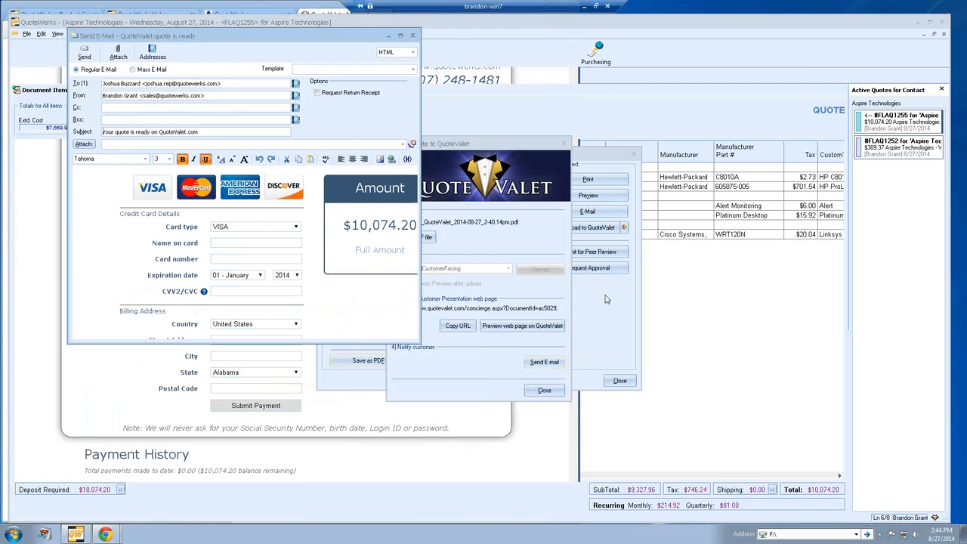
Step: Close the Send E-mail window, the Upload to QuoteValet dialog and the Print/Deliver dialog
click(412, 36)
click(541, 391)
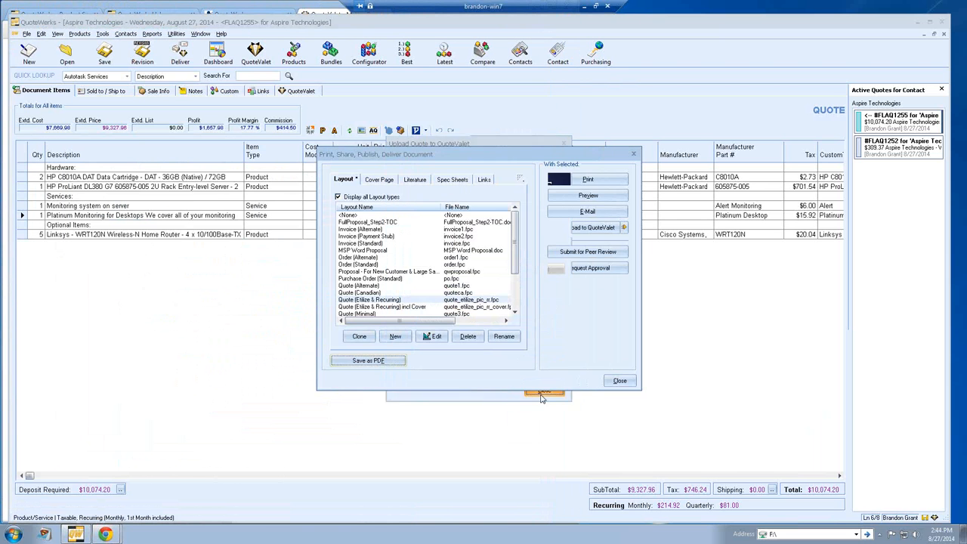
click(620, 381)
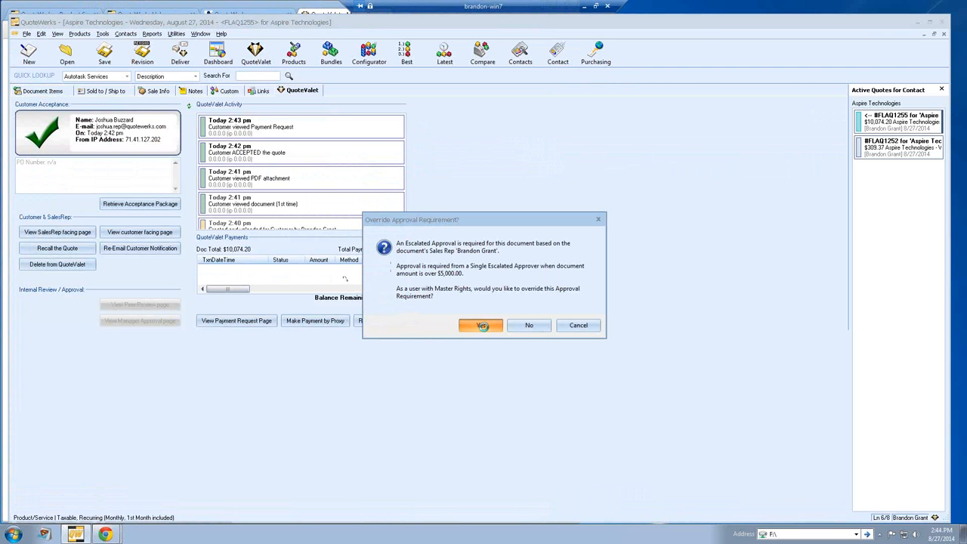
Step: Override the escalated approval and convert quote FLAQ1255 to order FLAO1255 via File > Convert to Order
click(464, 327)
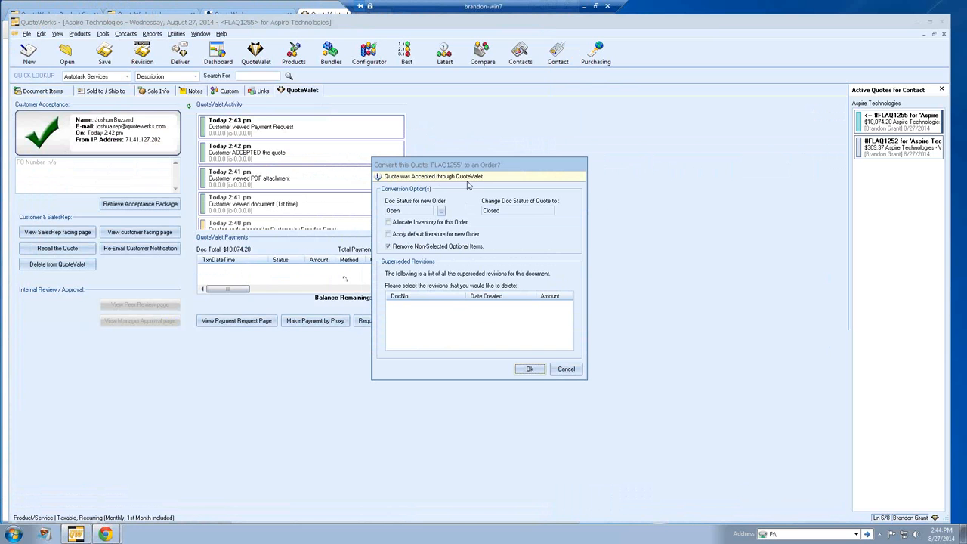
click(568, 368)
click(61, 93)
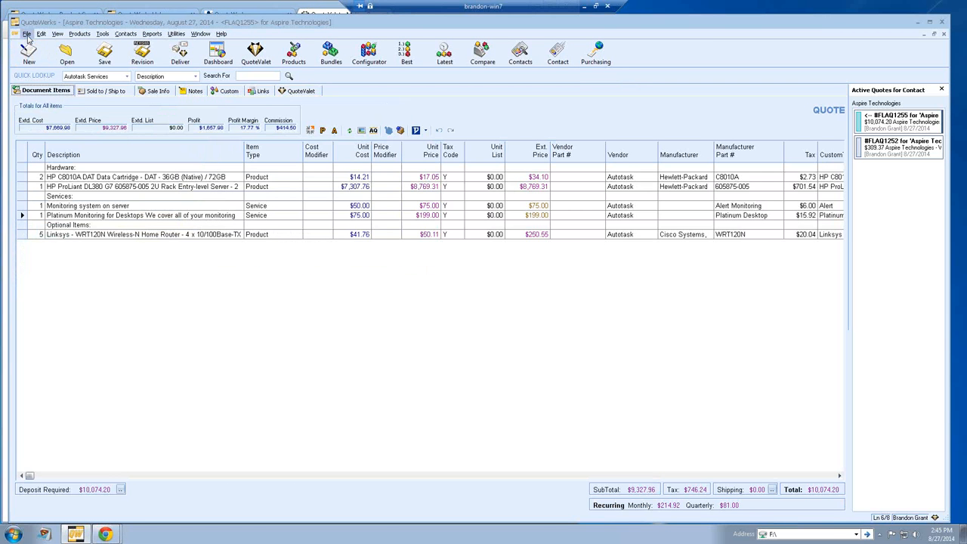
click(26, 34)
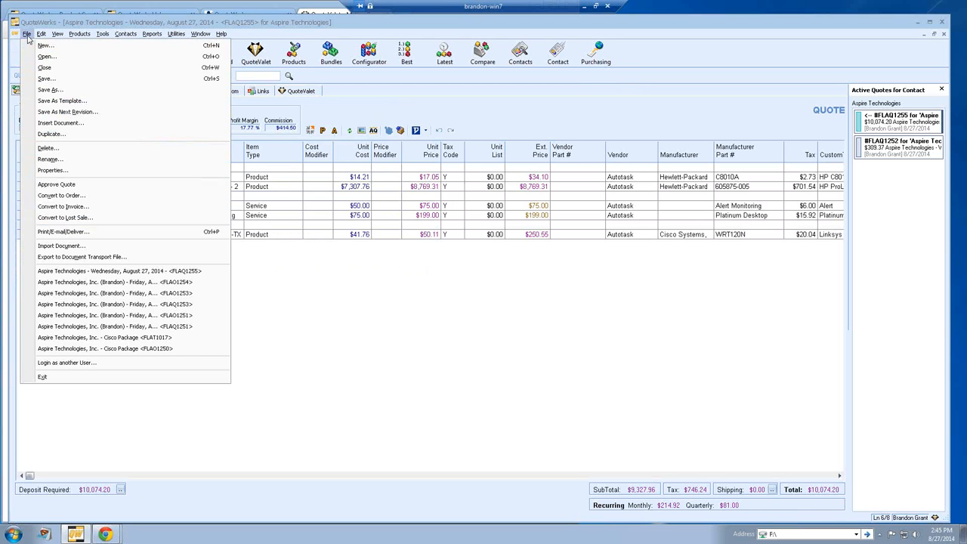
click(94, 196)
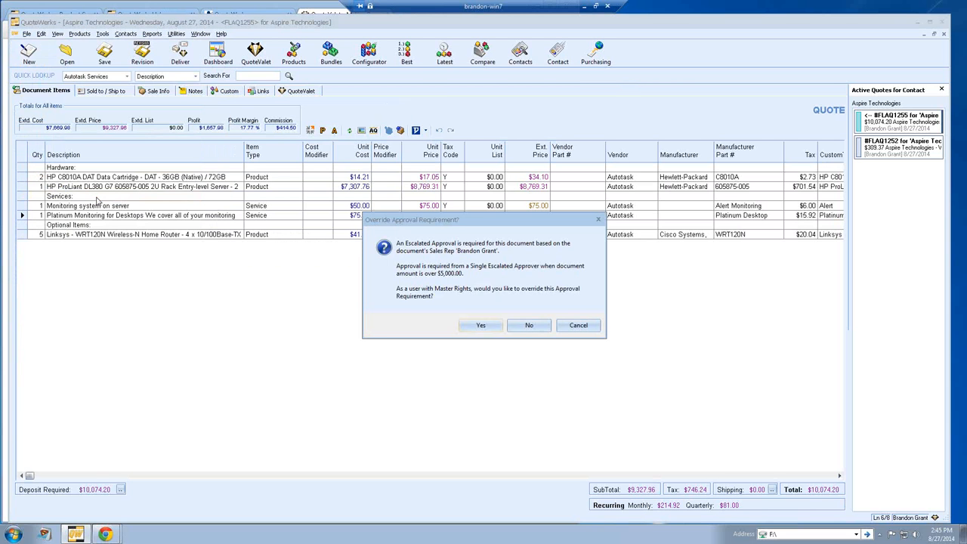
click(486, 333)
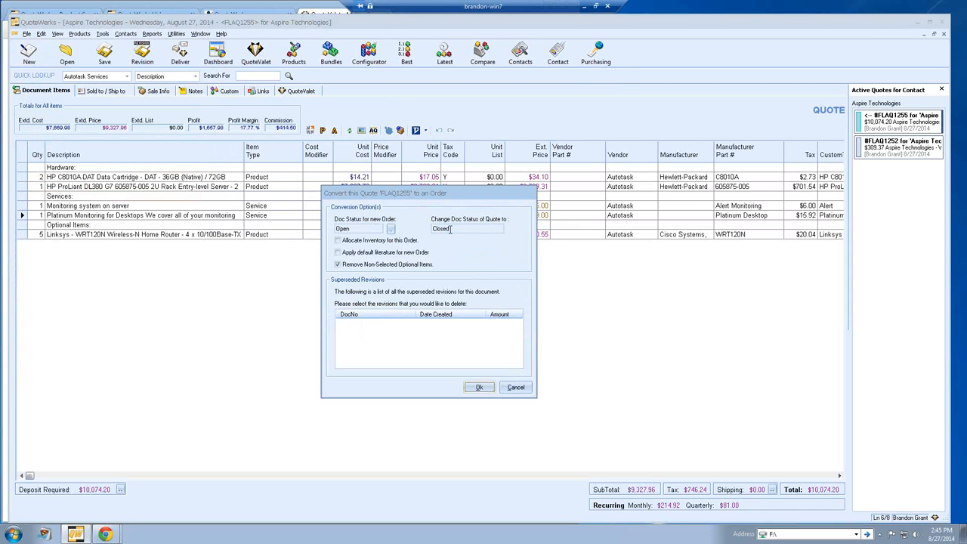
click(478, 388)
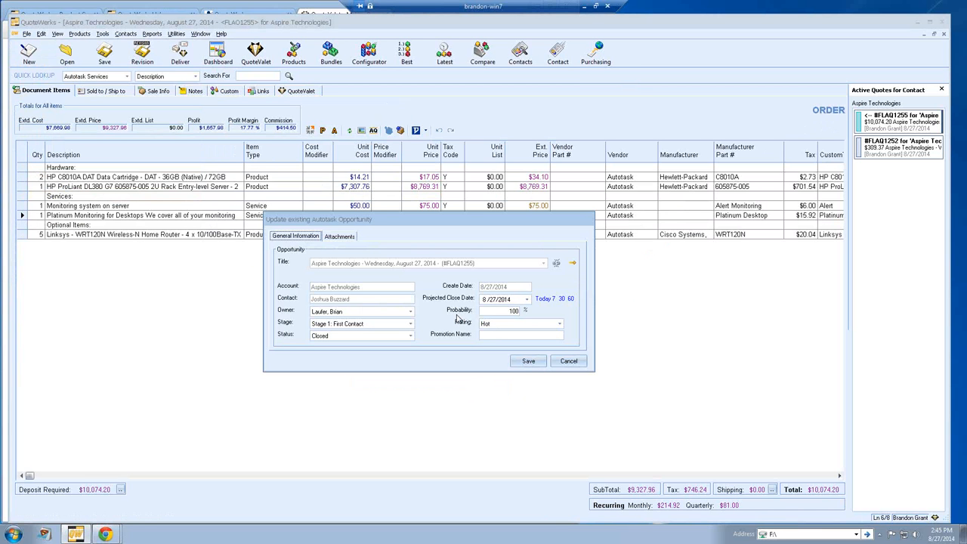
Step: Set the Autotask opportunity to Stage 8 Waiting Contract with status Closed and save it
click(410, 324)
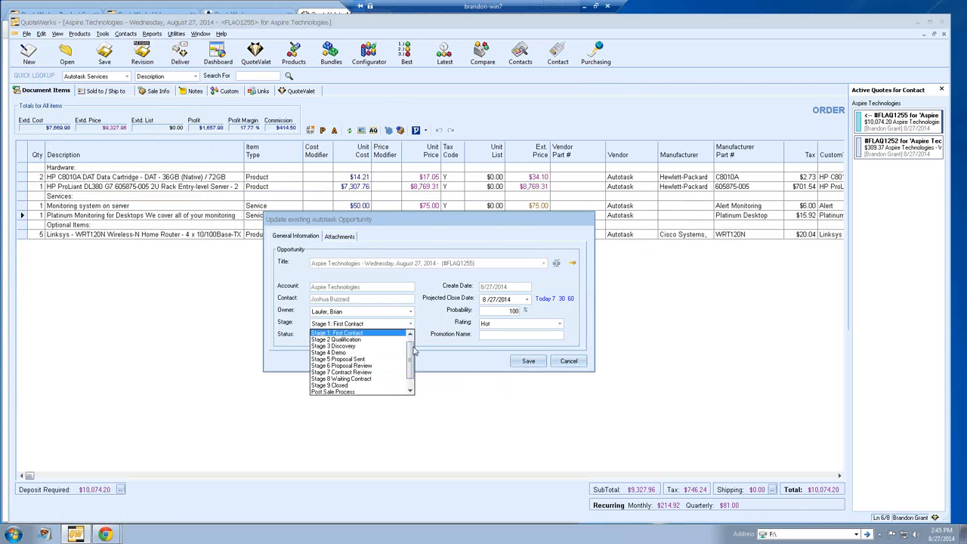
click(383, 383)
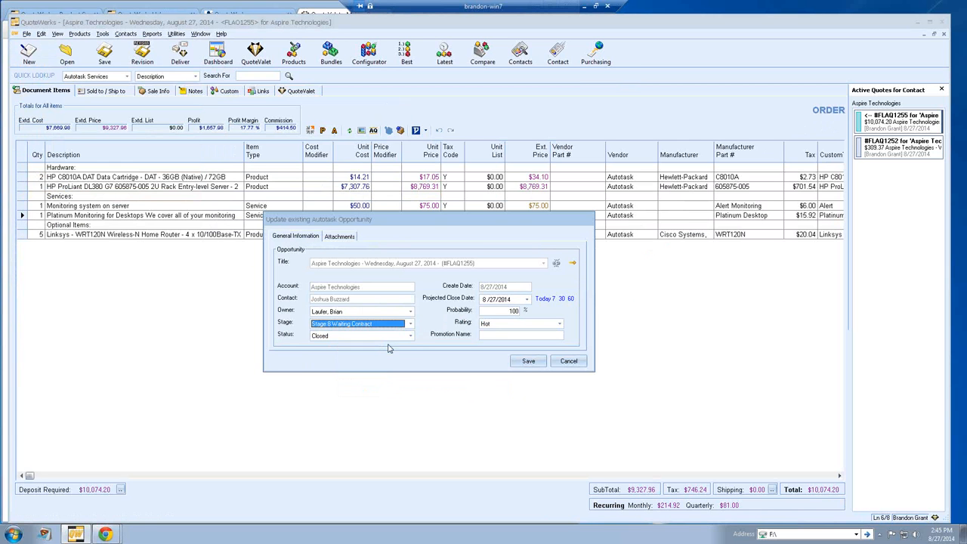
click(411, 336)
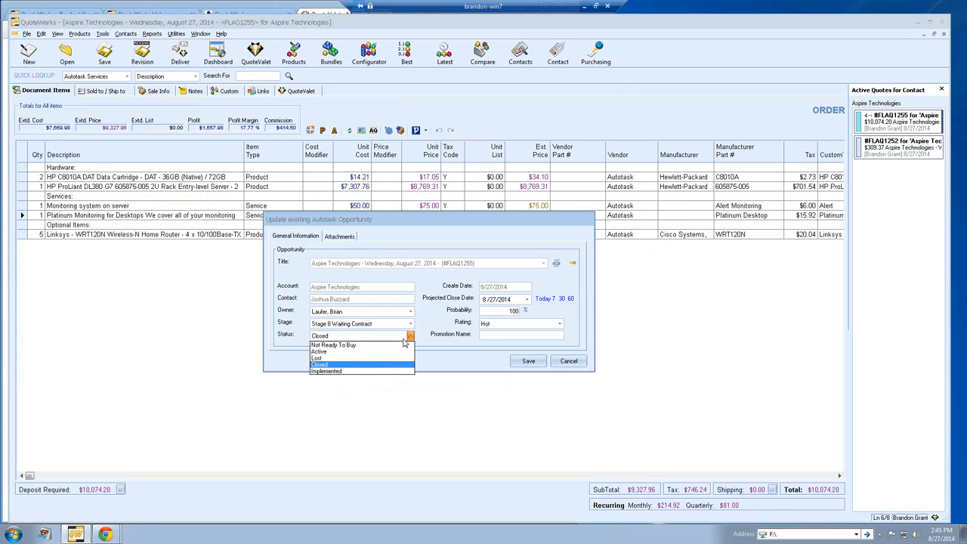
click(387, 352)
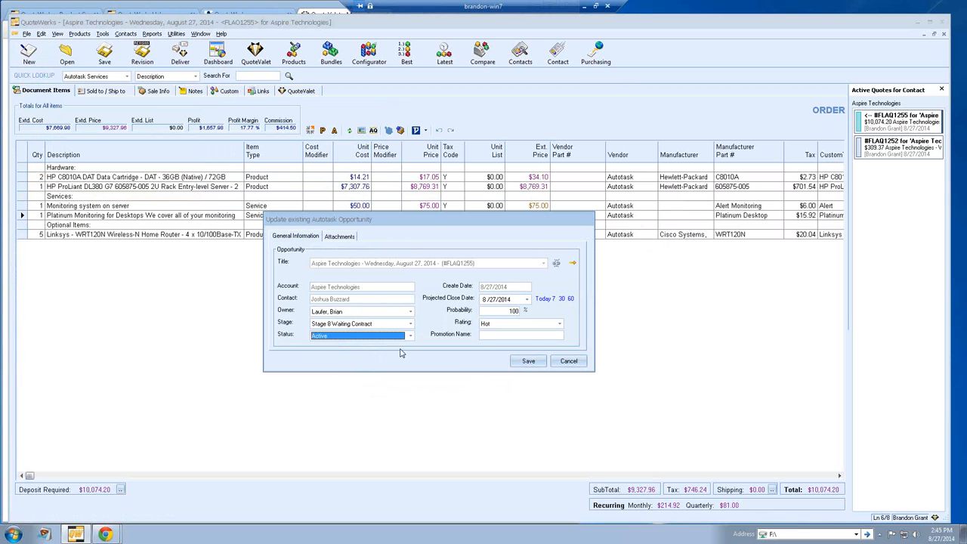
click(411, 335)
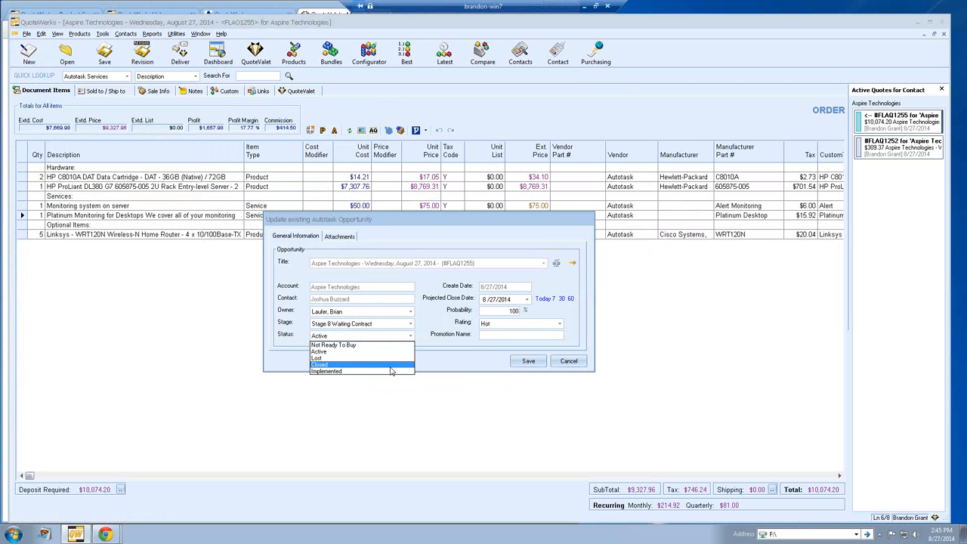
click(392, 371)
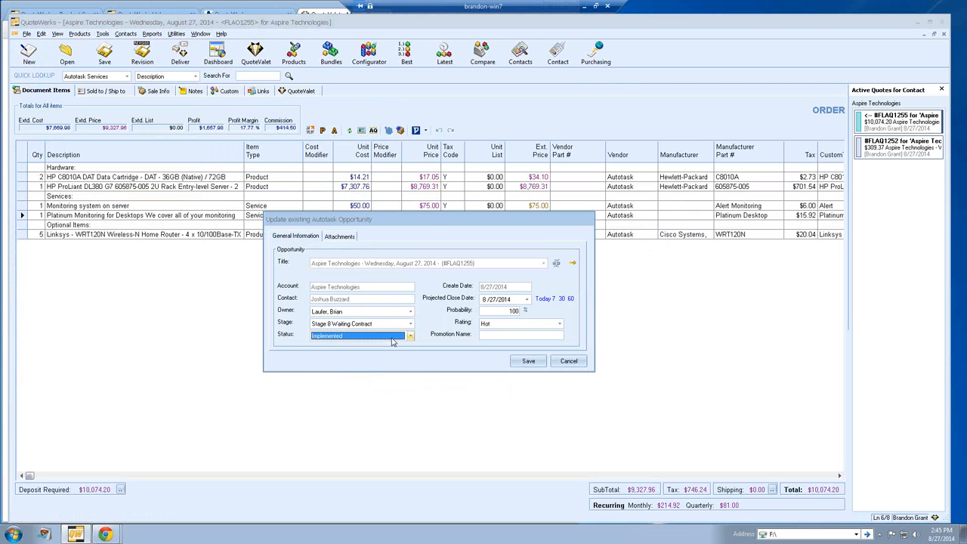
click(391, 341)
click(387, 366)
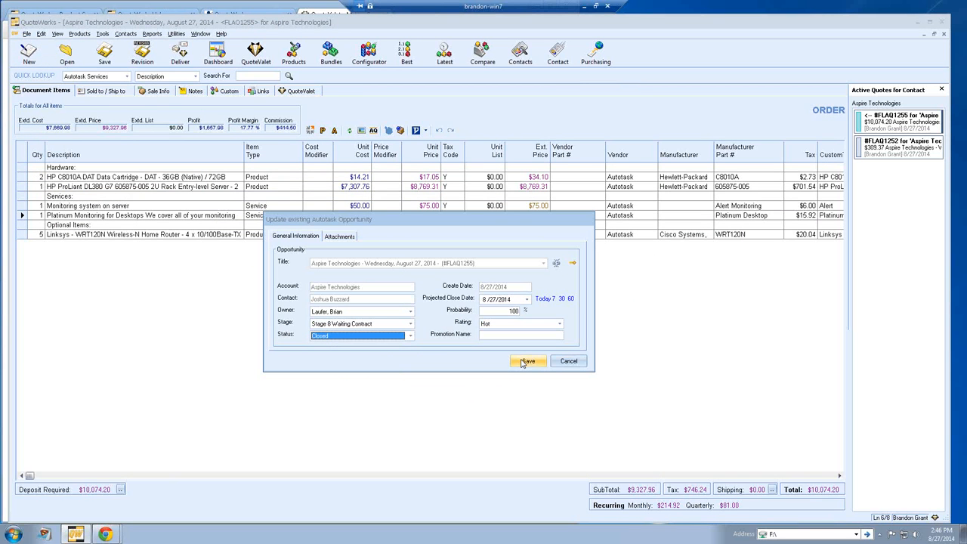
click(522, 363)
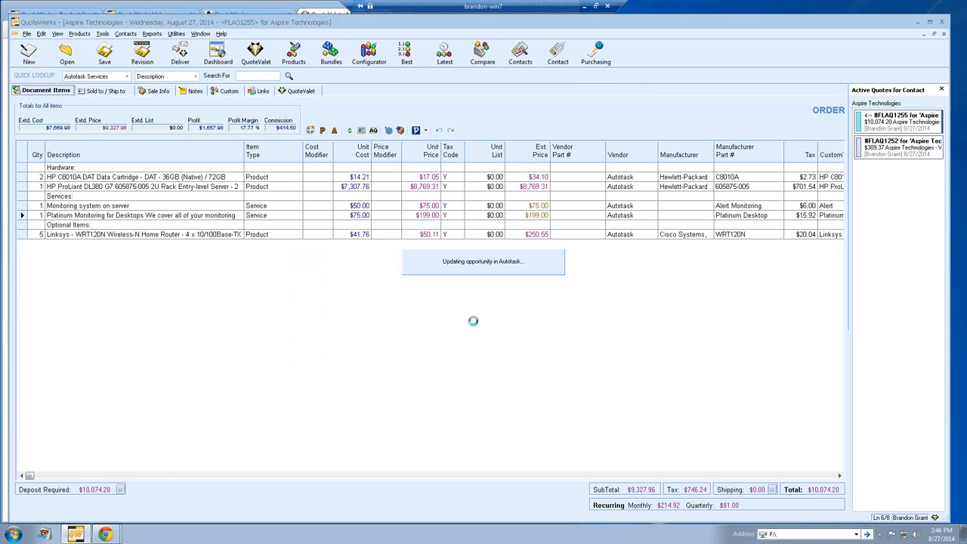
Step: View order FLAO1255's Sale Info: Net 30 terms, project FLAPROJECT1263, status Open
click(157, 91)
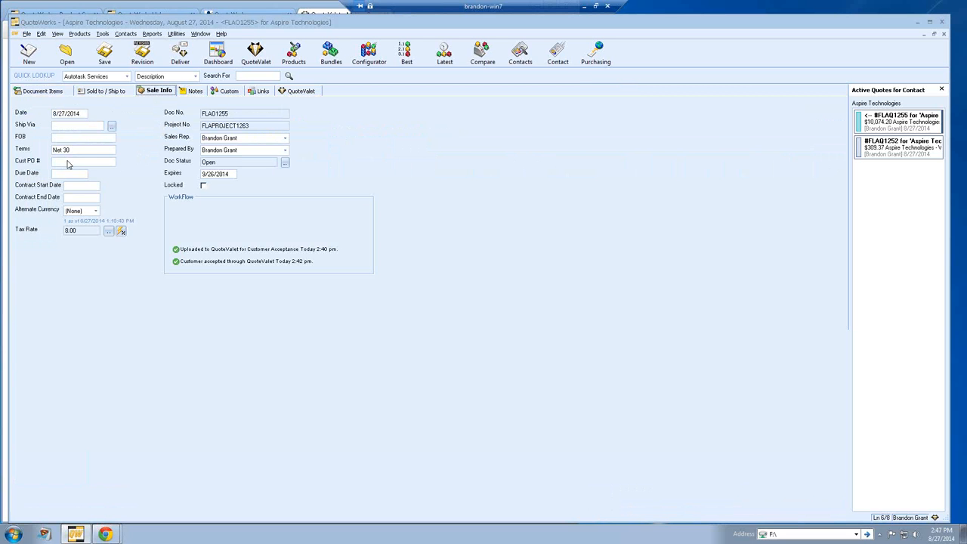
Step: Go back to Document Items showing the $10,074.20 order total
click(57, 92)
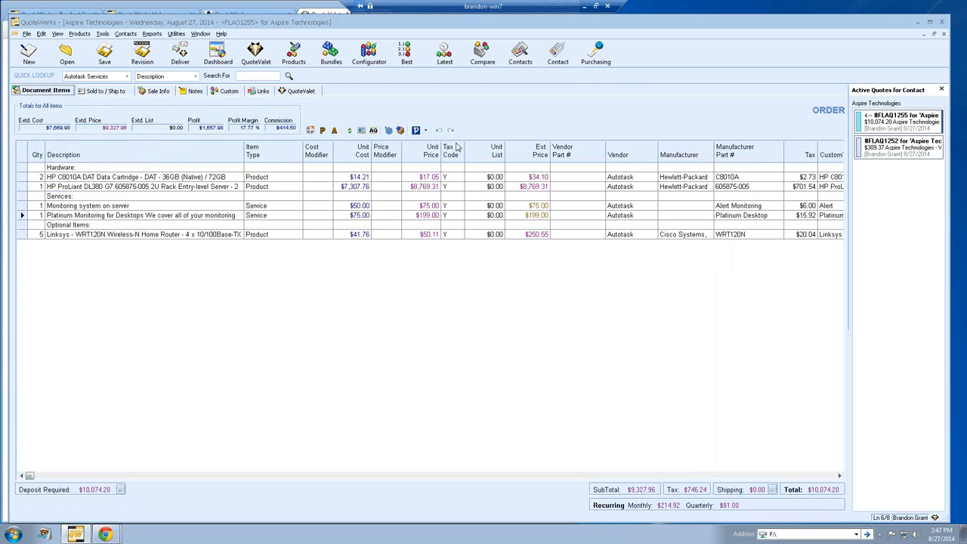
Step: Open Purchasing for the order, agreeing to close open documents first
click(595, 50)
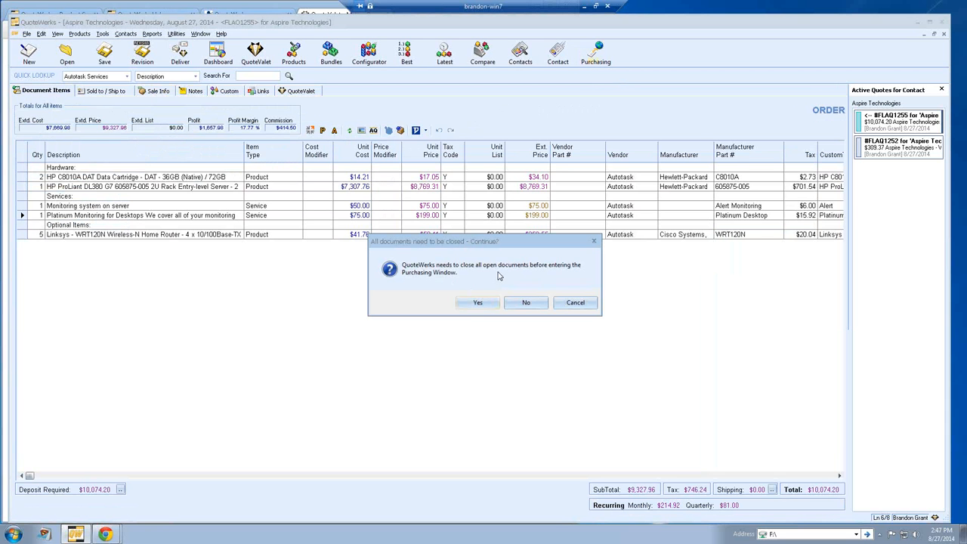
click(478, 304)
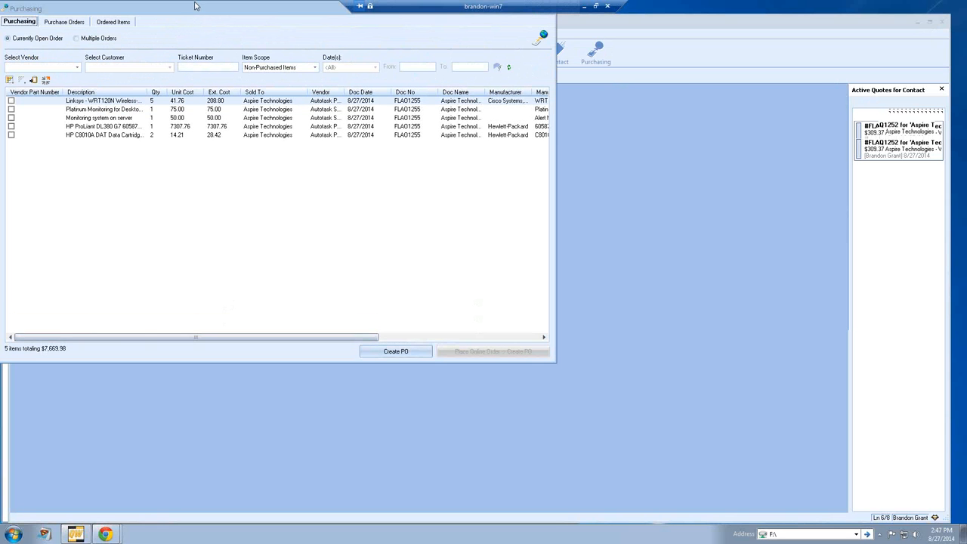
drag(198, 7, 485, 92)
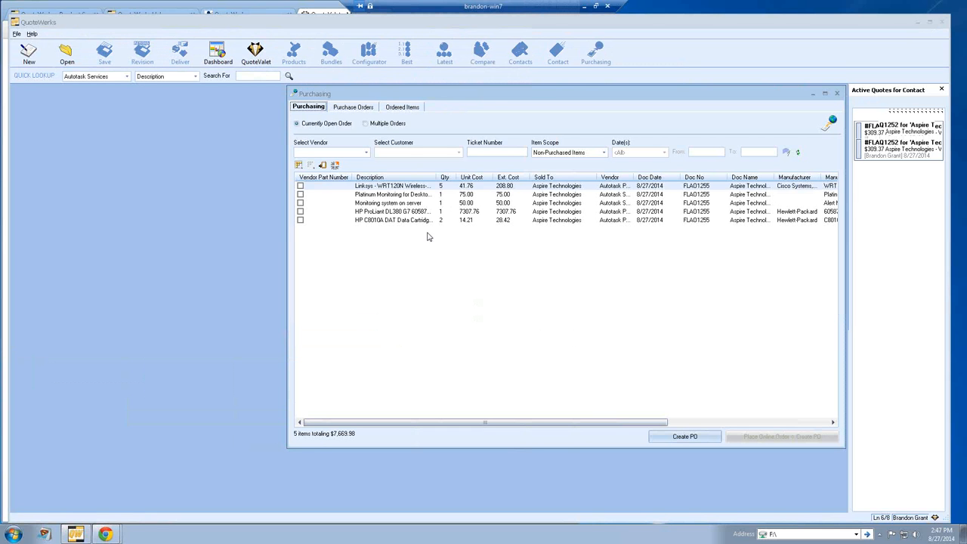
Step: Filter to Autotask Products, mark the Linksys router, HP ProLiant server and HP cartridge, then list multiple orders
click(350, 154)
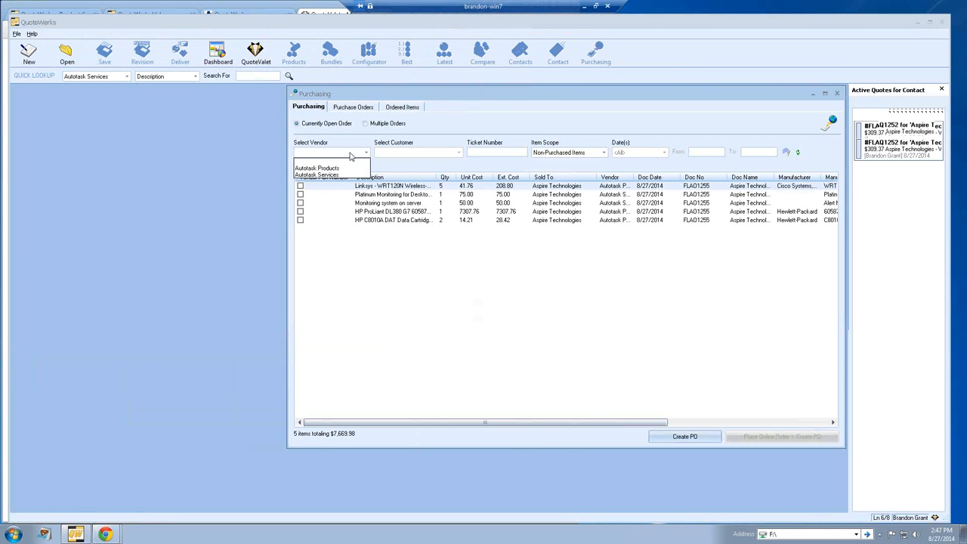
click(347, 168)
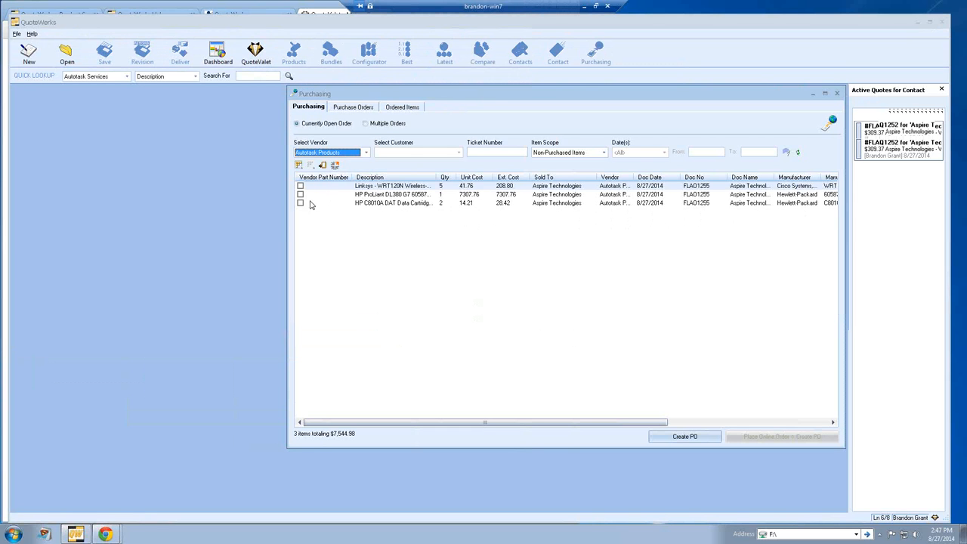
click(300, 186)
click(300, 194)
click(300, 203)
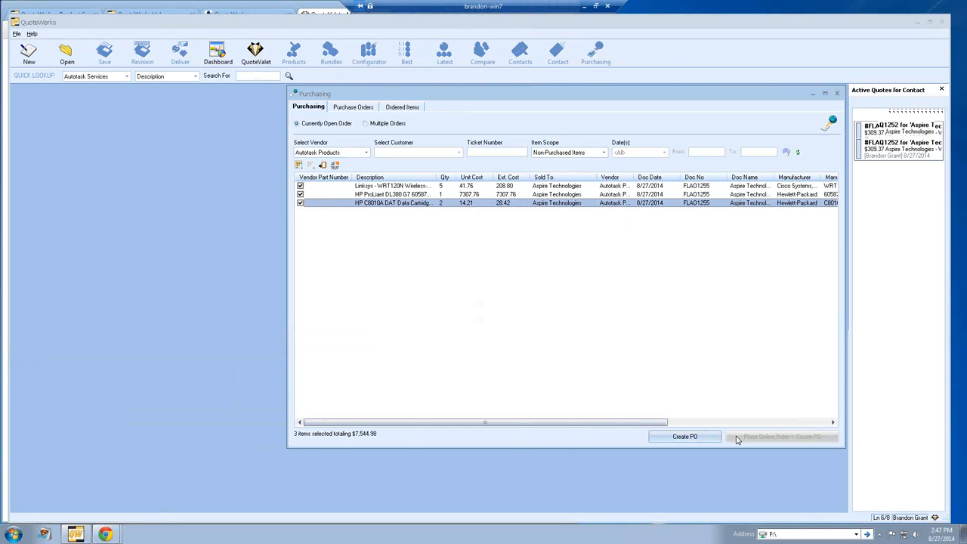
click(382, 124)
Step: Choose vendor Tech Data, mark the first three Cisco items, and cancel the online order form
click(340, 153)
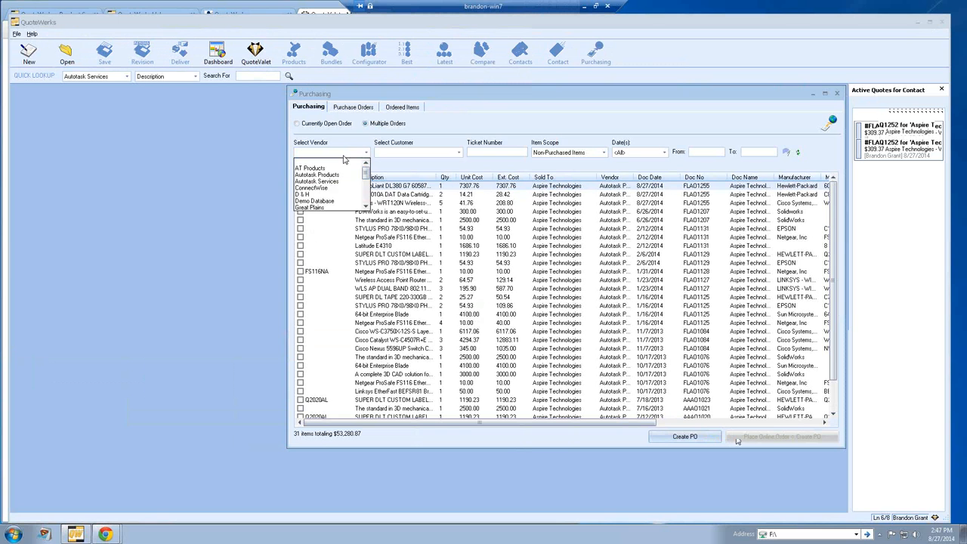
scroll(336, 188, down, 2)
click(333, 195)
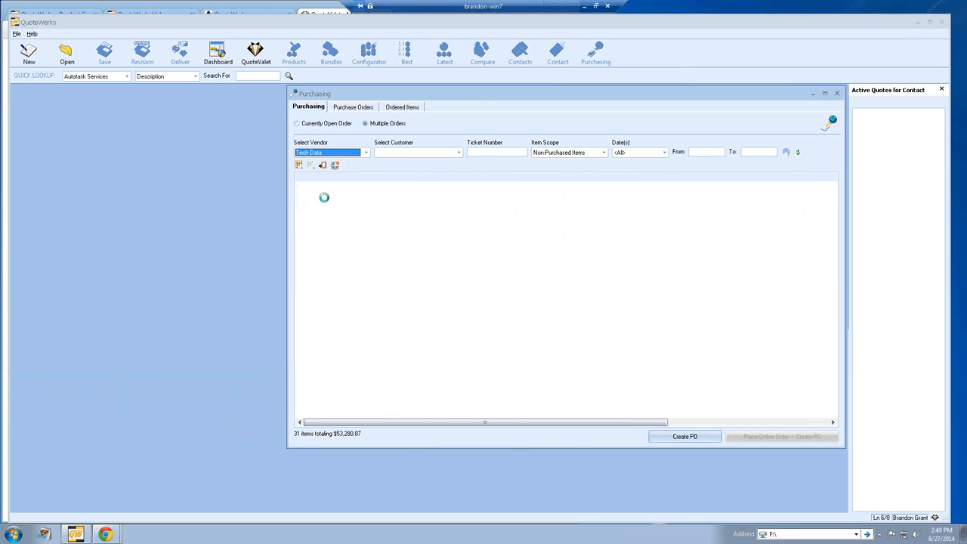
click(300, 186)
click(300, 194)
click(300, 203)
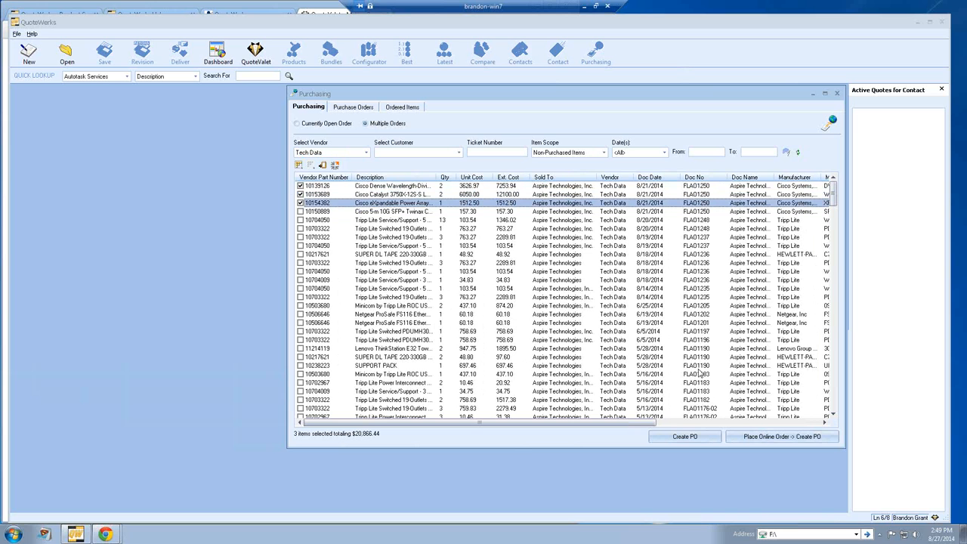
click(749, 438)
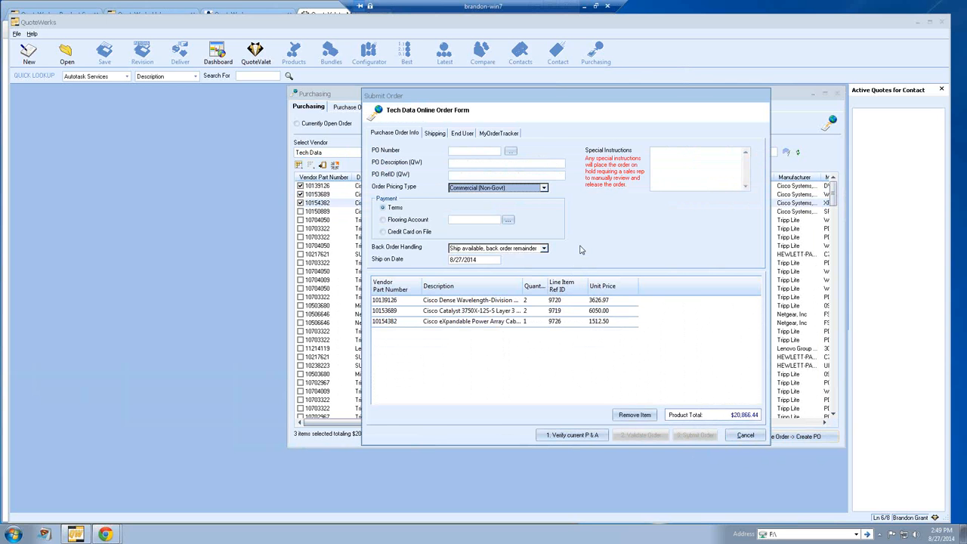
click(734, 435)
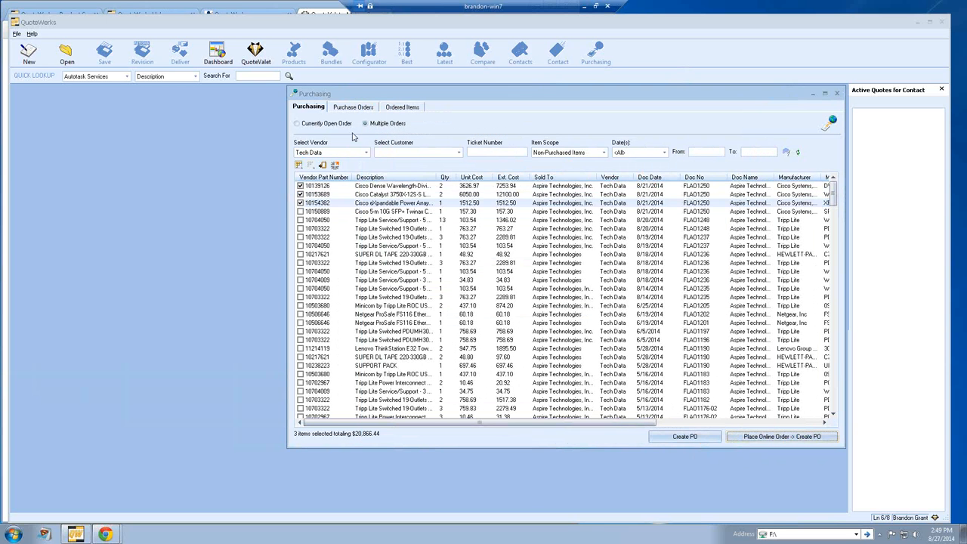
Step: Show today's Autotask Products items and mark all three, totaling $7,544.98
click(366, 152)
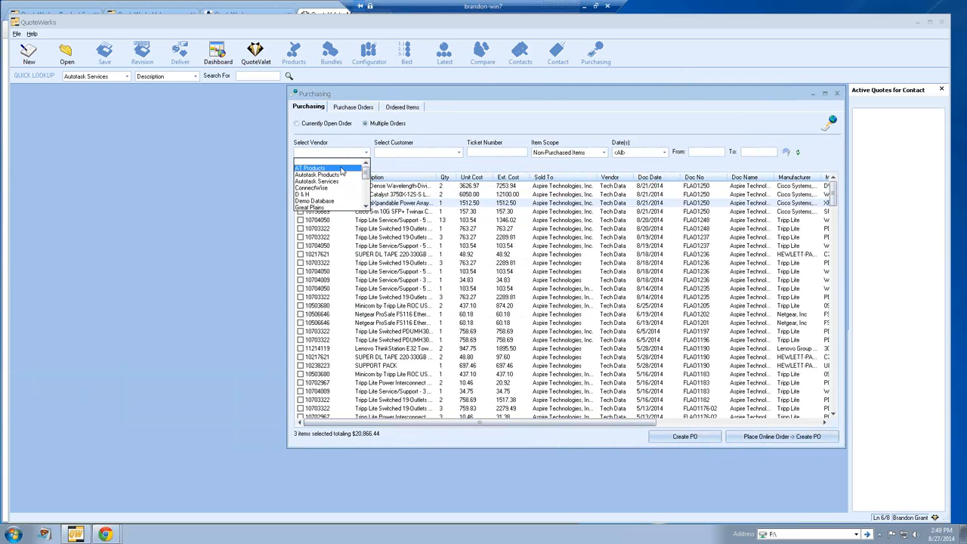
click(342, 175)
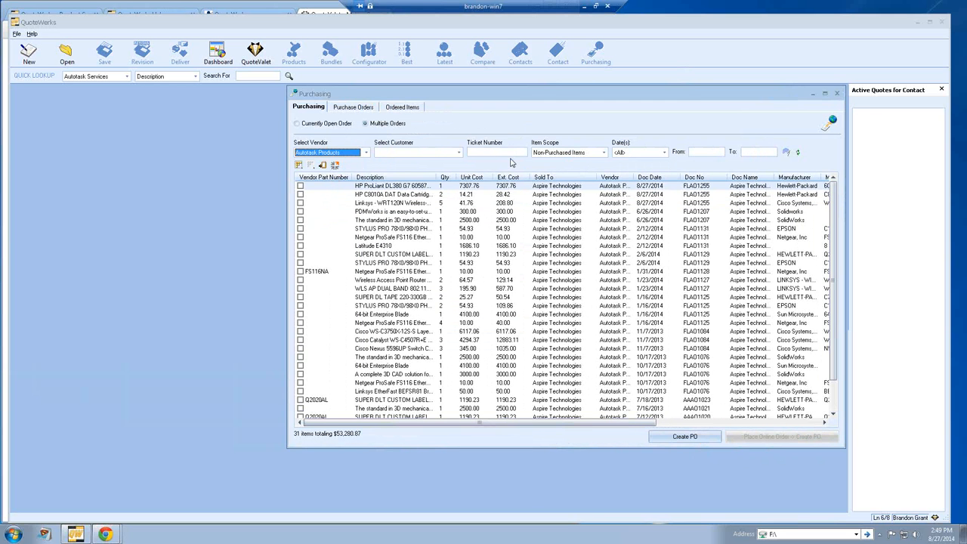
click(664, 151)
click(640, 169)
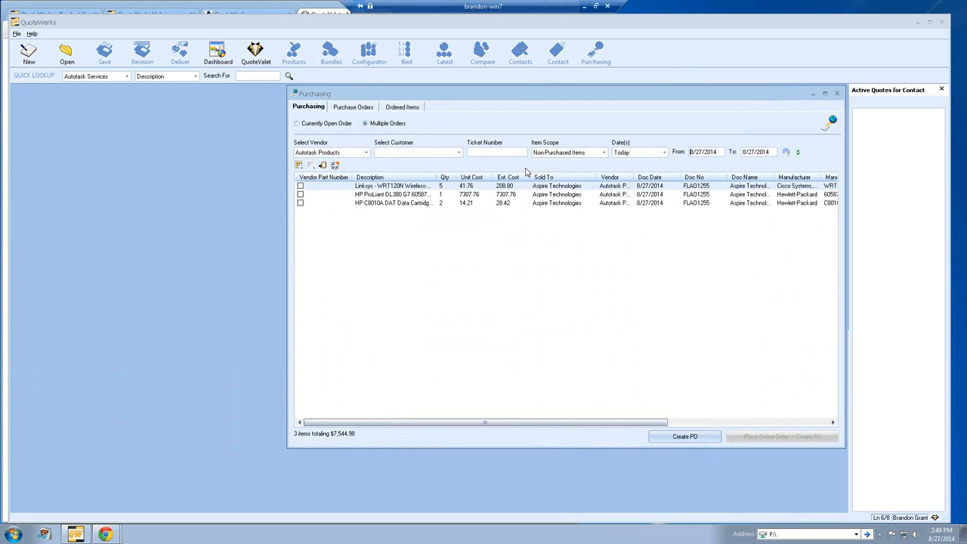
click(300, 186)
click(300, 194)
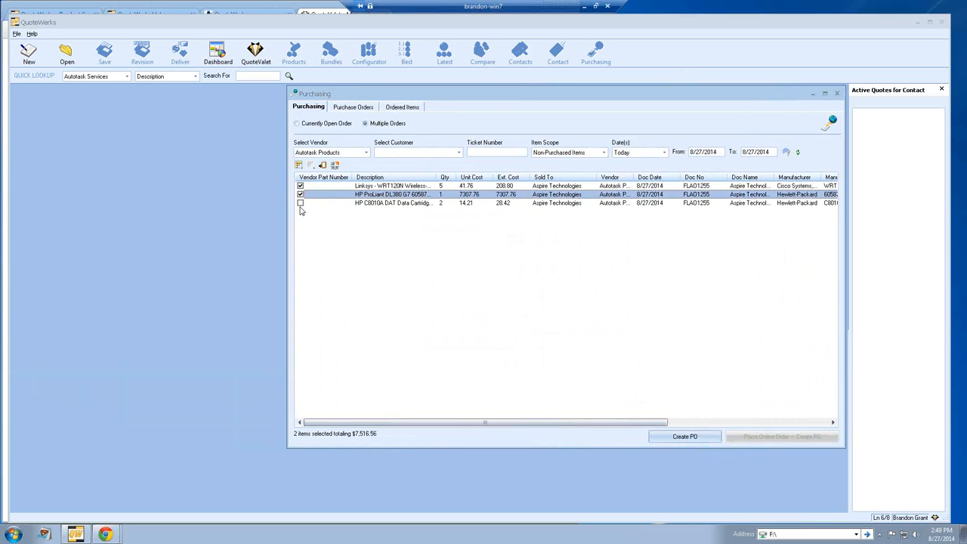
click(300, 203)
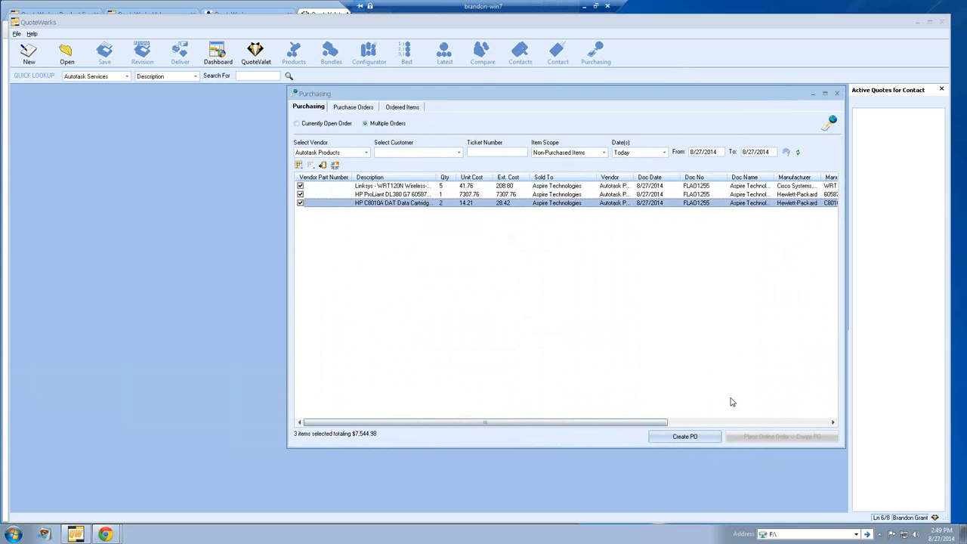
Step: Create a purchase order for the marked items using the next PO number, 14-1012
click(685, 437)
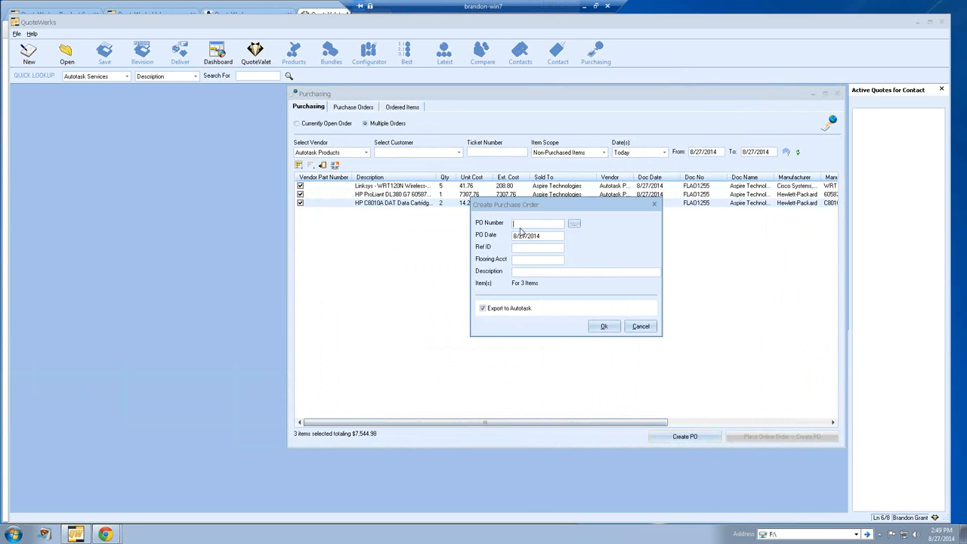
click(575, 225)
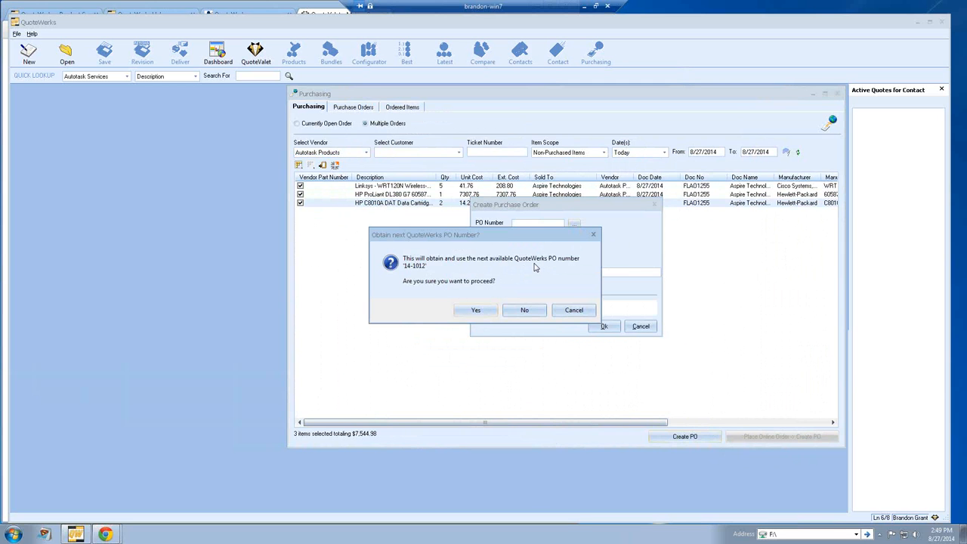
click(472, 311)
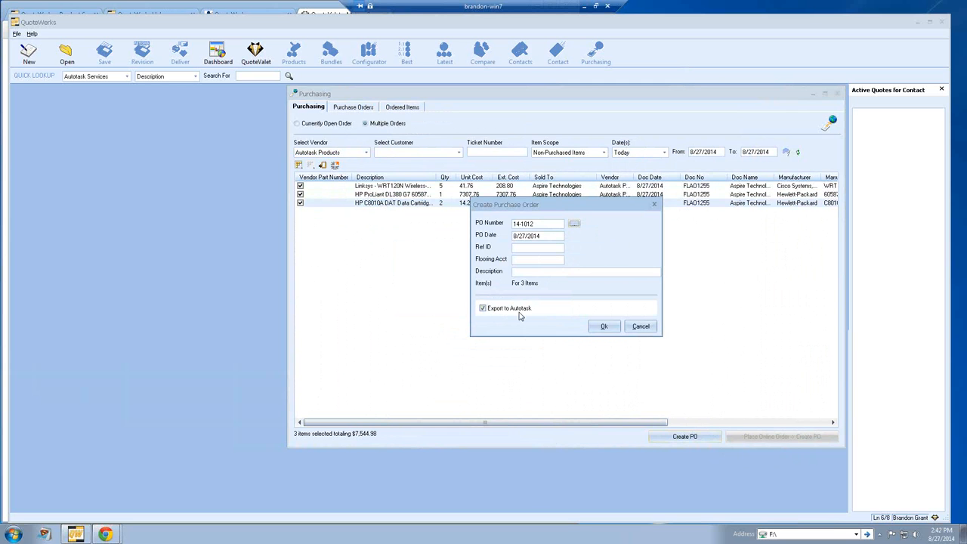
Step: Create Autotask PO #1051 with vendor Autotask Corporation and inventory location Main Office
click(605, 326)
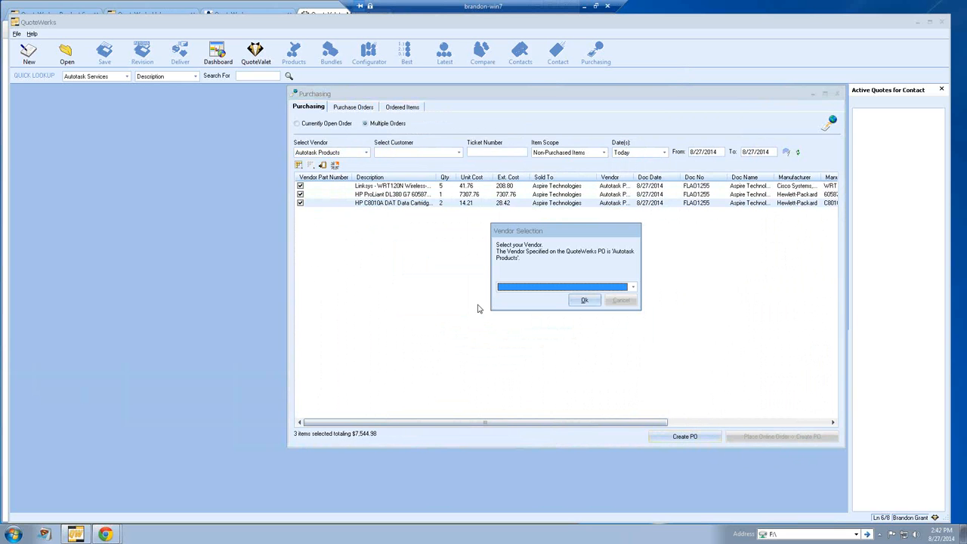
click(633, 288)
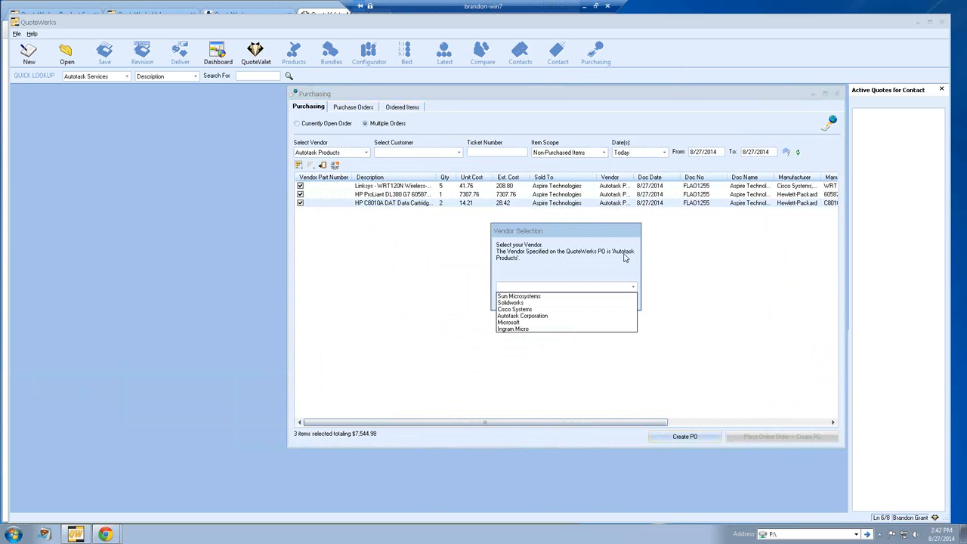
click(547, 321)
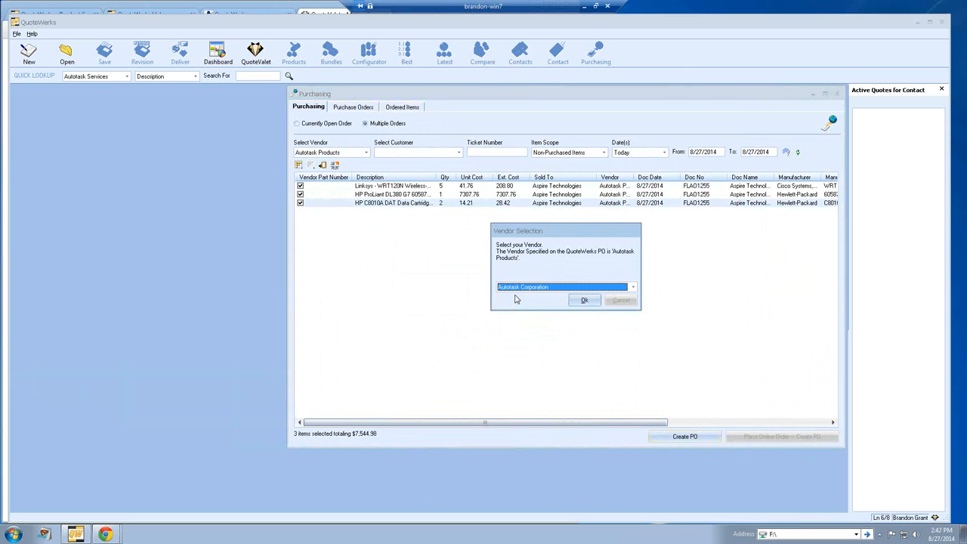
click(579, 301)
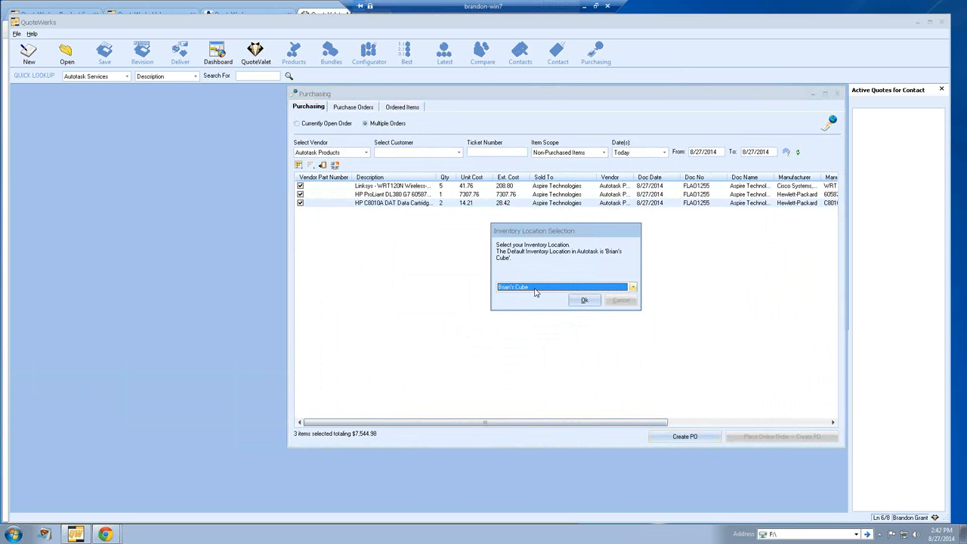
click(535, 287)
click(535, 296)
click(584, 301)
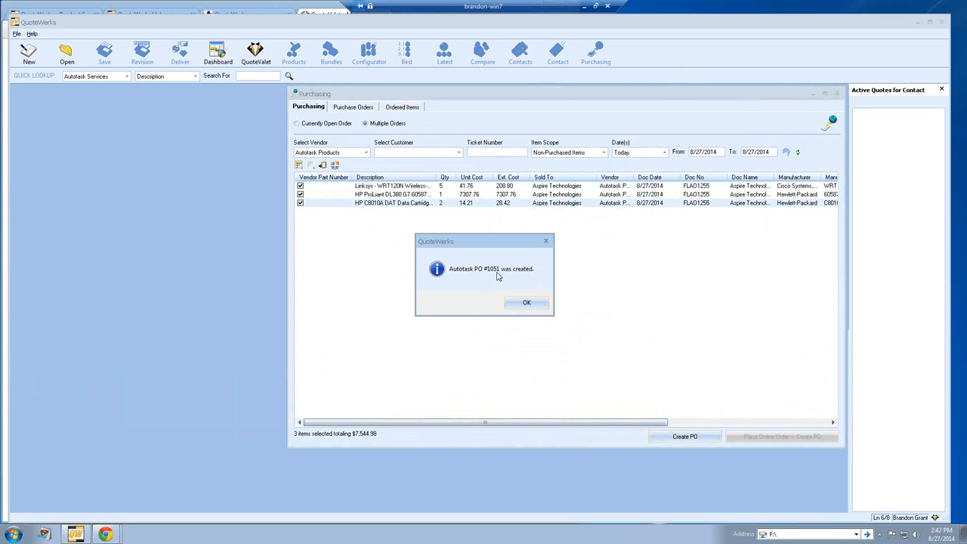
click(523, 305)
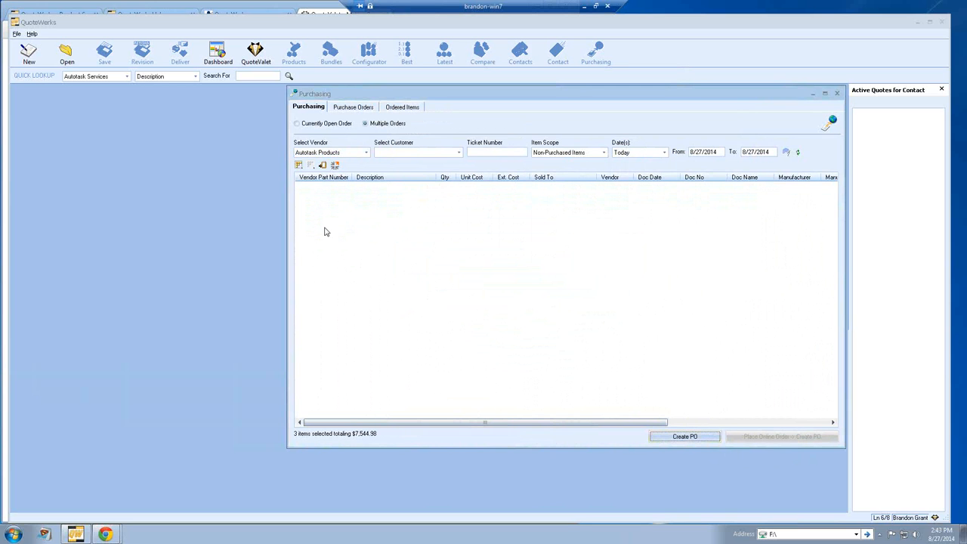
click(353, 108)
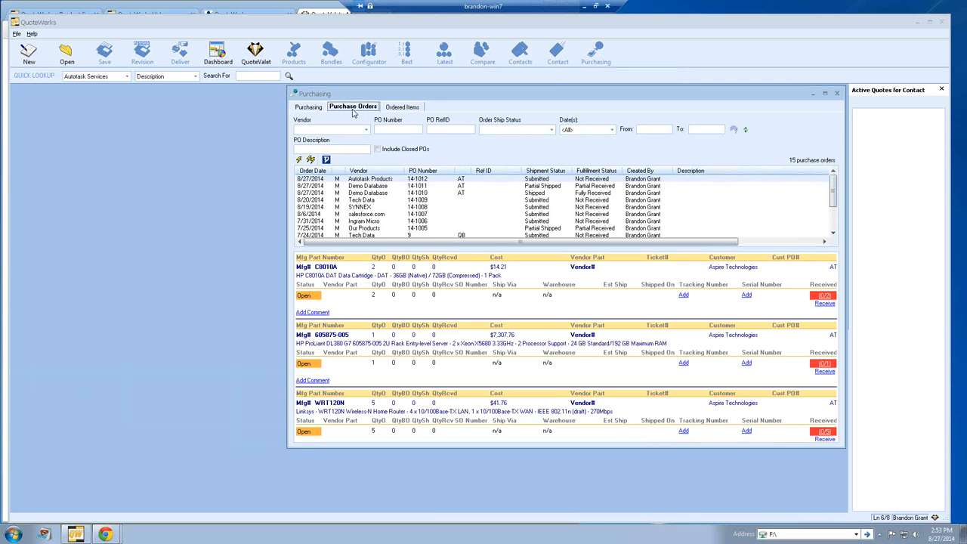
click(609, 133)
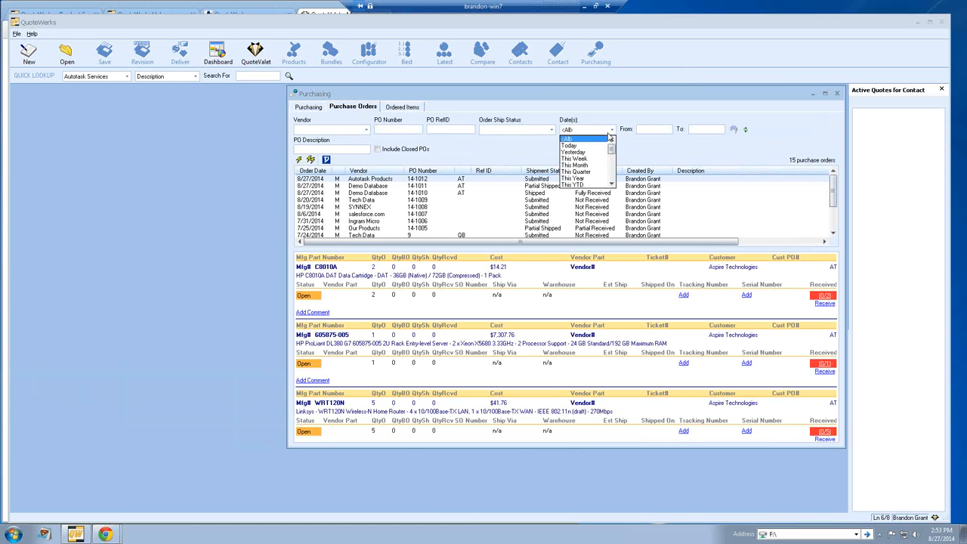
click(599, 147)
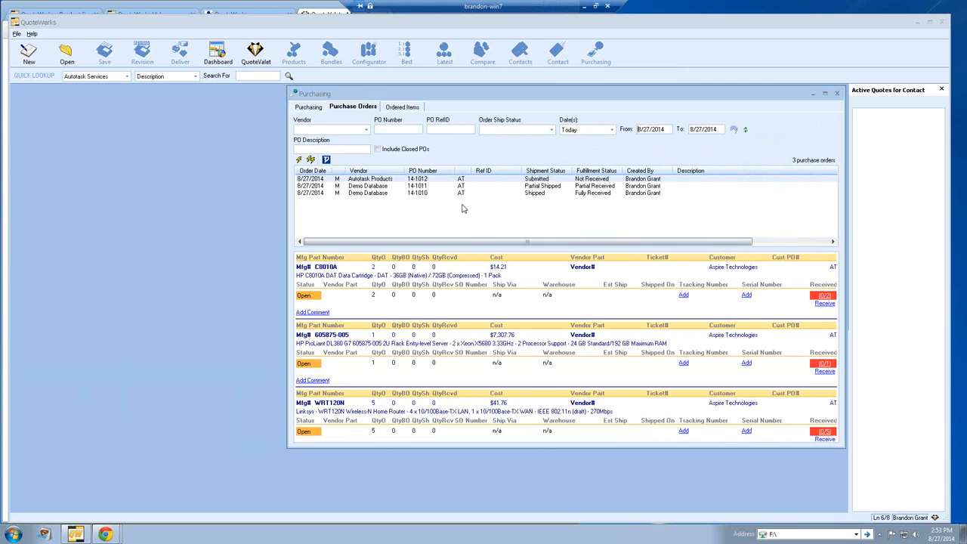
click(401, 182)
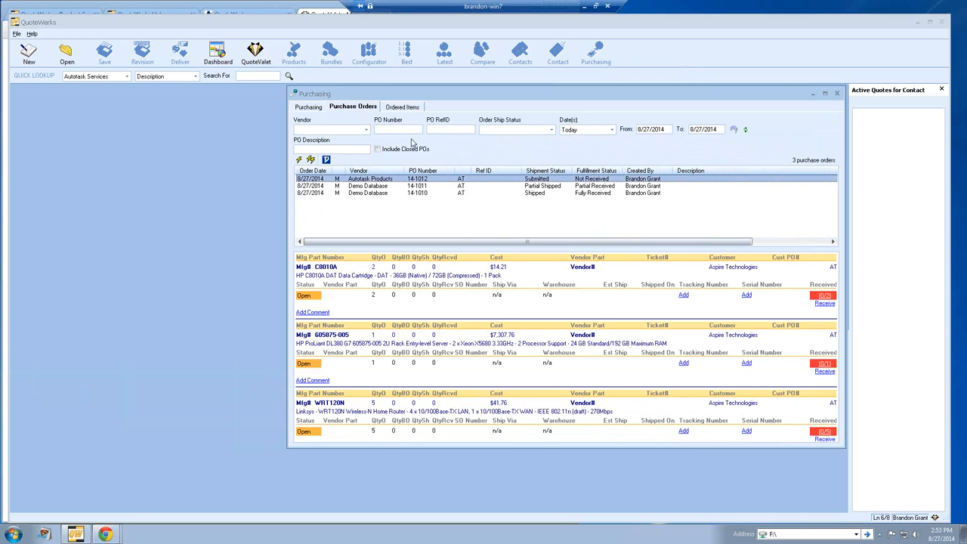
click(366, 129)
click(359, 148)
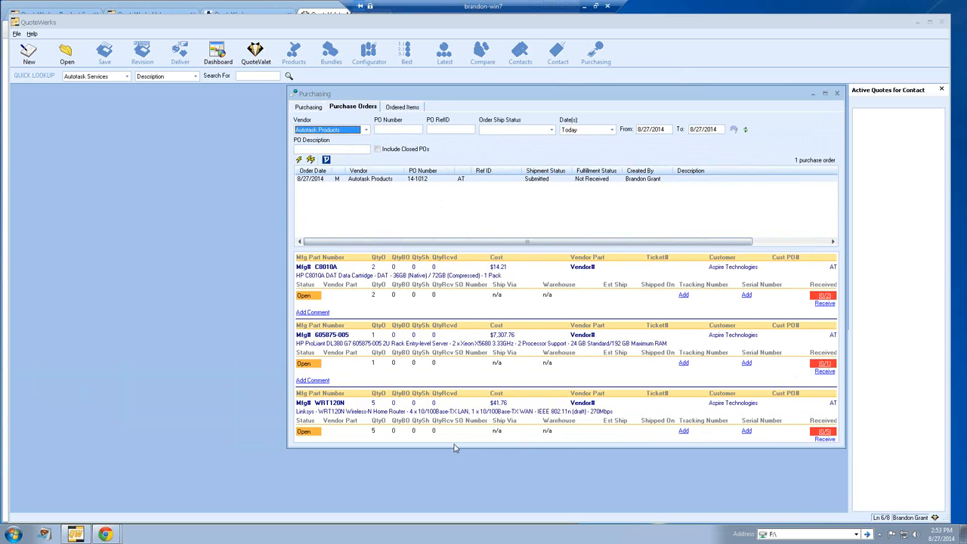
drag(457, 450, 457, 470)
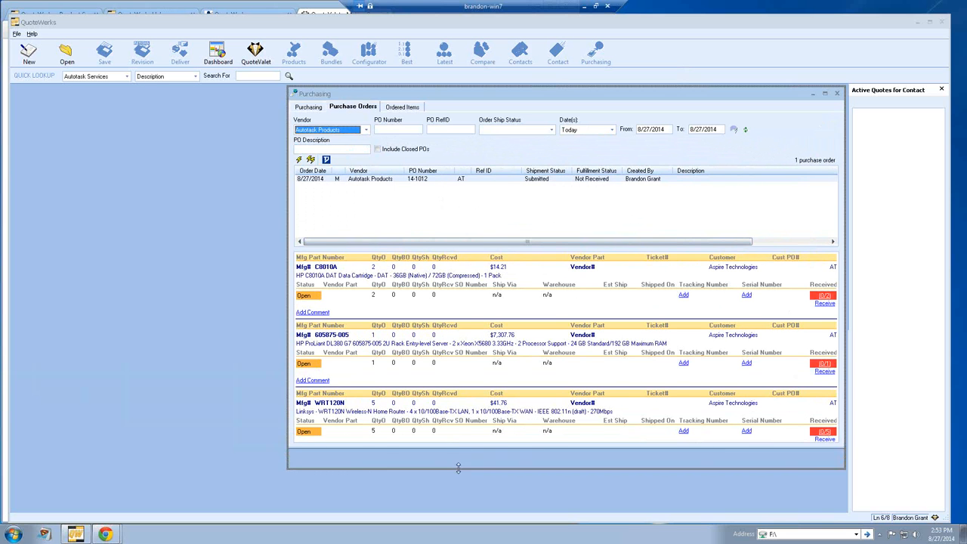
drag(846, 315, 878, 314)
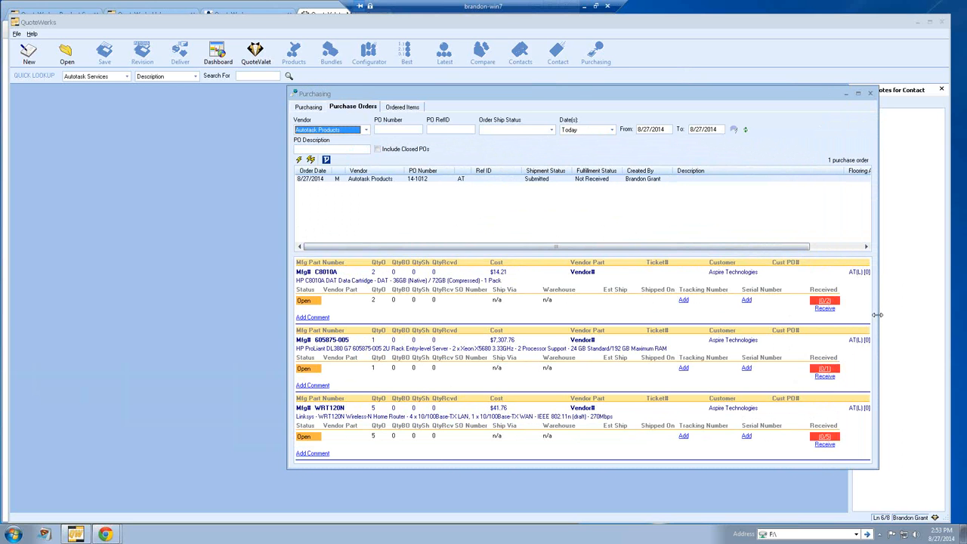
Step: Add serial 456789 to the C8010A cartridge and 789456 to the 605875-005 server
mouse_move(857, 279)
click(746, 301)
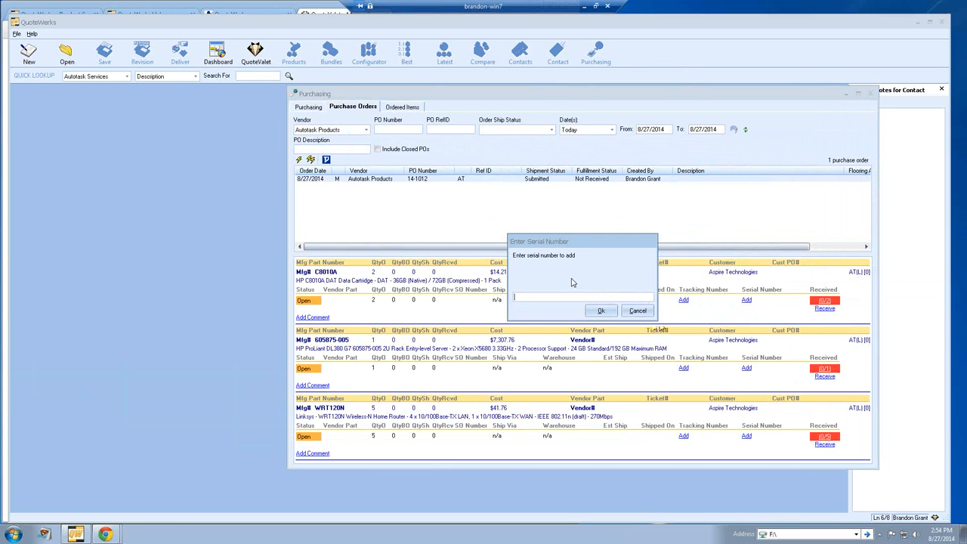
text(456789)
click(602, 310)
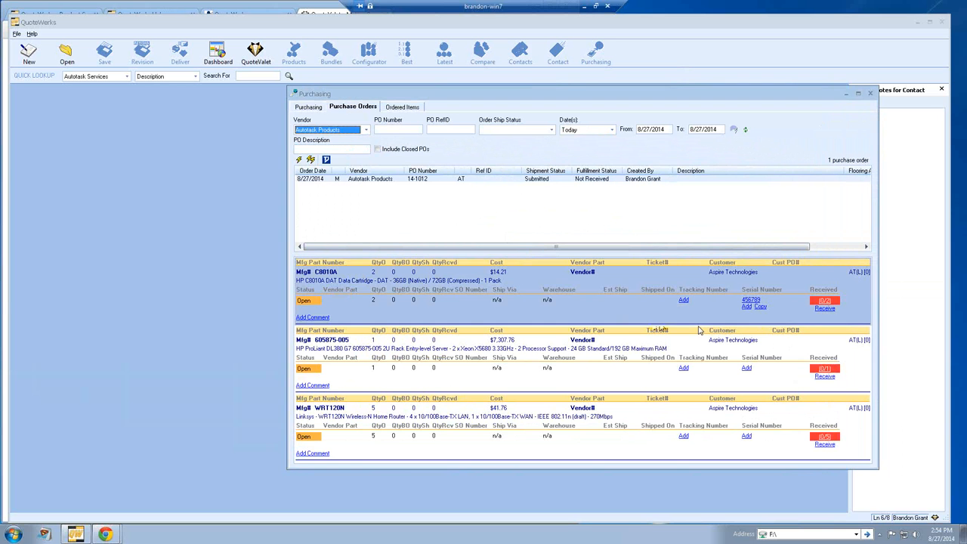
click(747, 368)
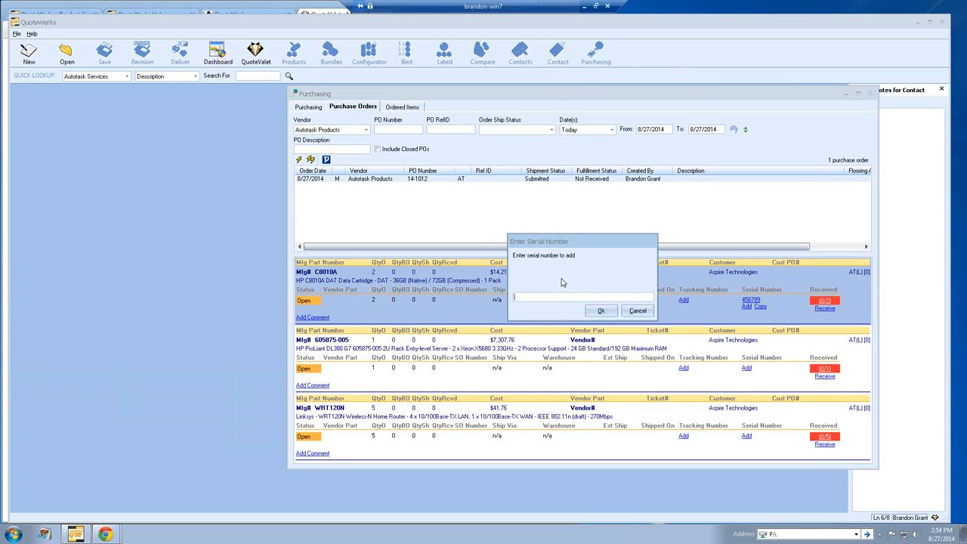
text(789456)
click(594, 312)
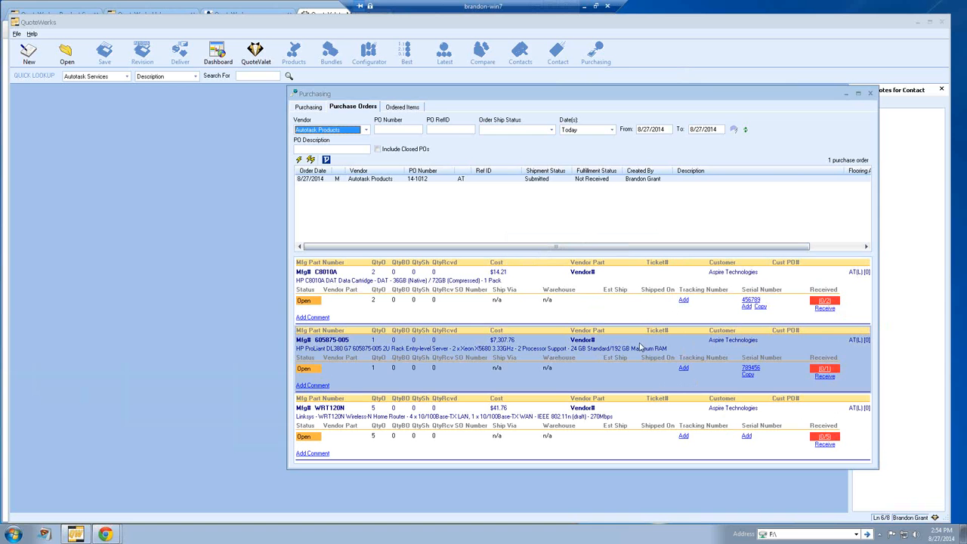
Step: Close the Opportunity Detail window and open Inventory > Purchase Orders in Autotask
mouse_move(106, 535)
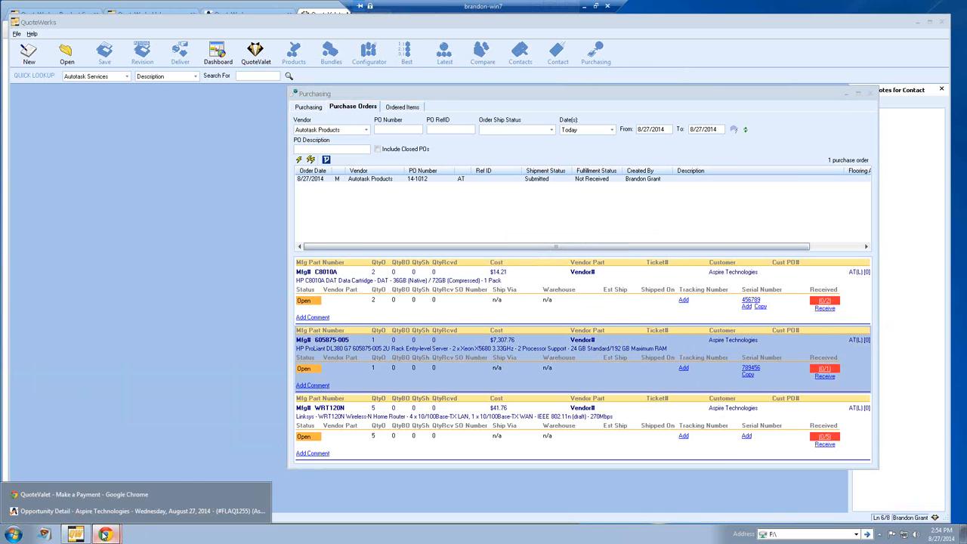
click(103, 512)
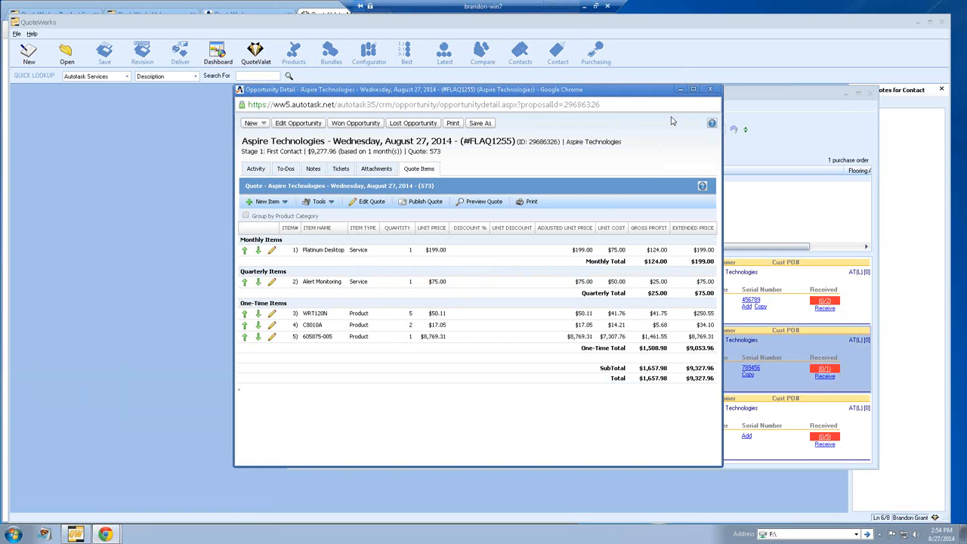
click(710, 89)
click(101, 537)
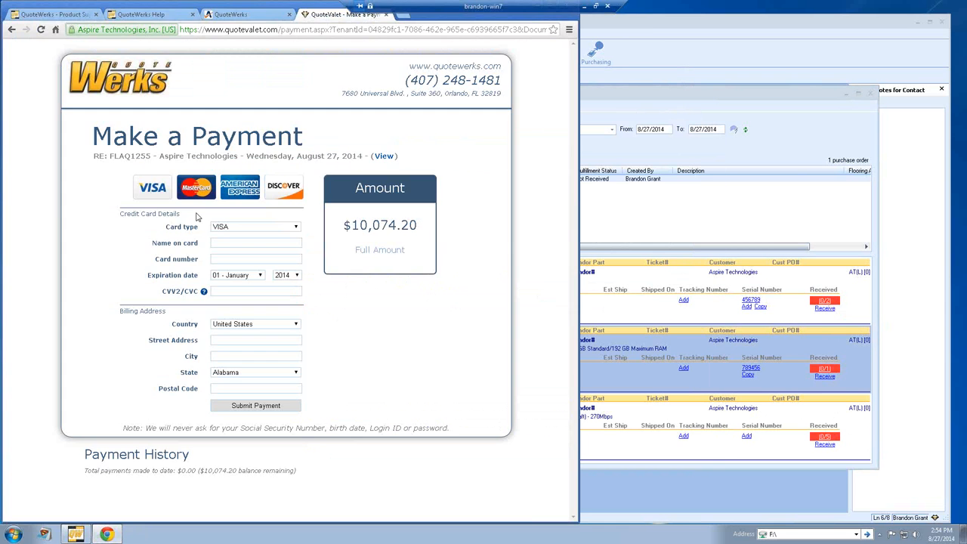
click(232, 16)
mouse_move(259, 62)
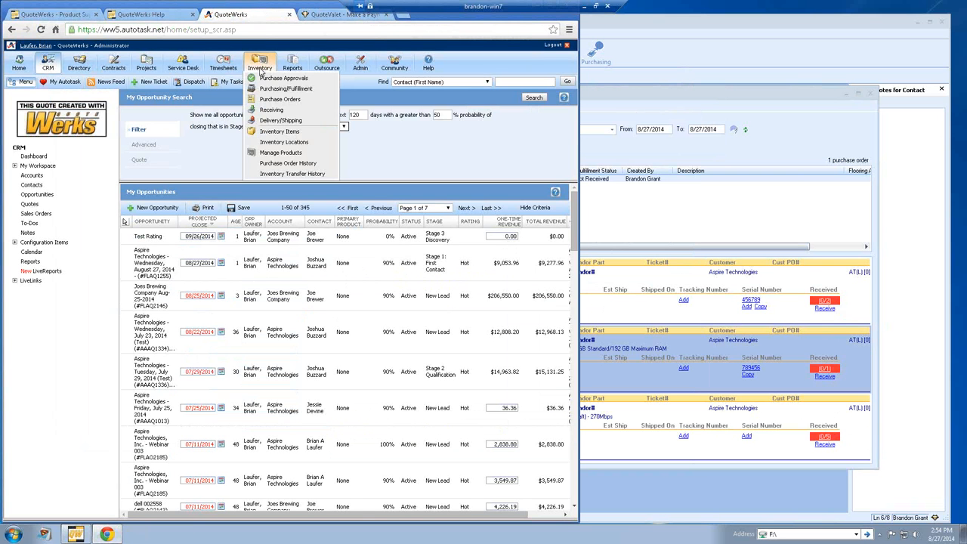
click(268, 99)
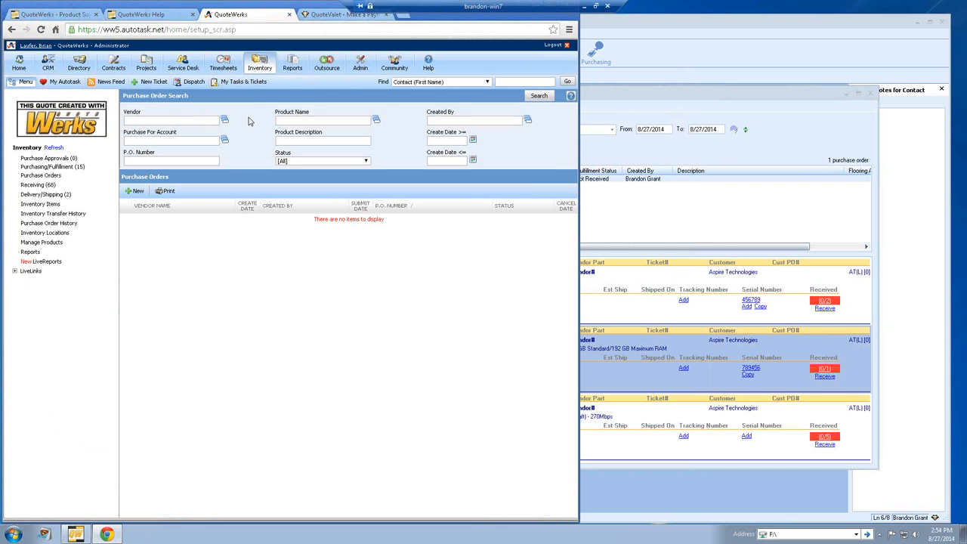
Step: Search Autotask purchase orders filtered by vendor 'auto'
click(164, 121)
text(auto)
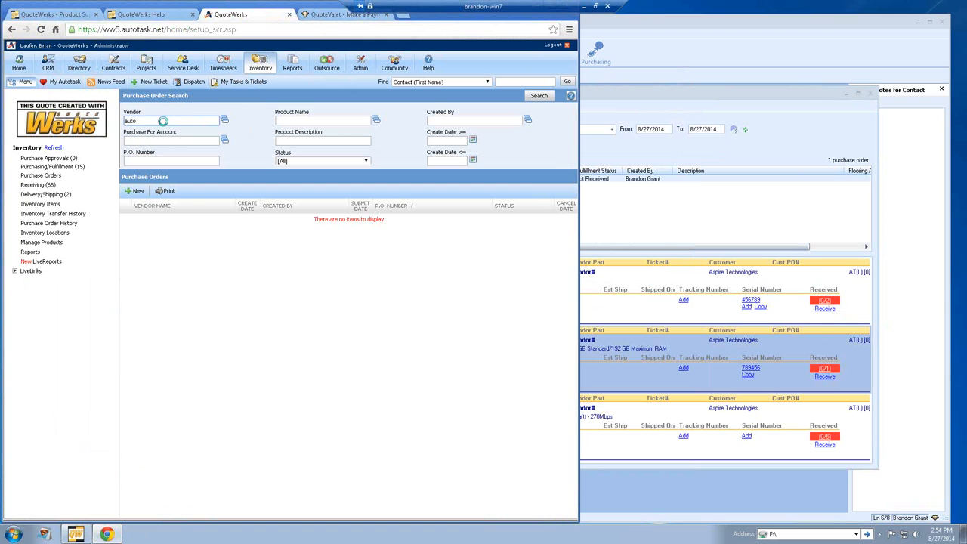
click(537, 98)
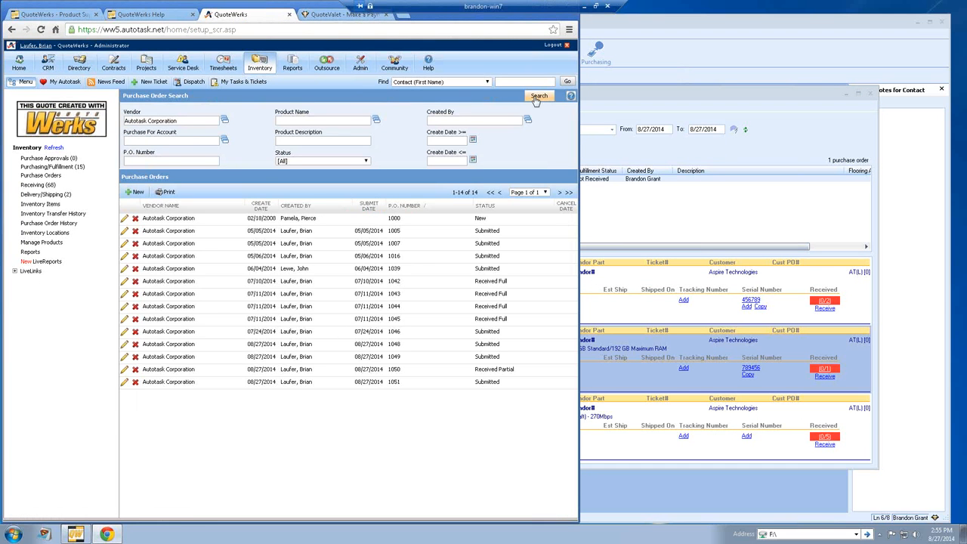
Step: Review PO 1051 without changes, then return to QuoteWerks Purchasing
click(383, 384)
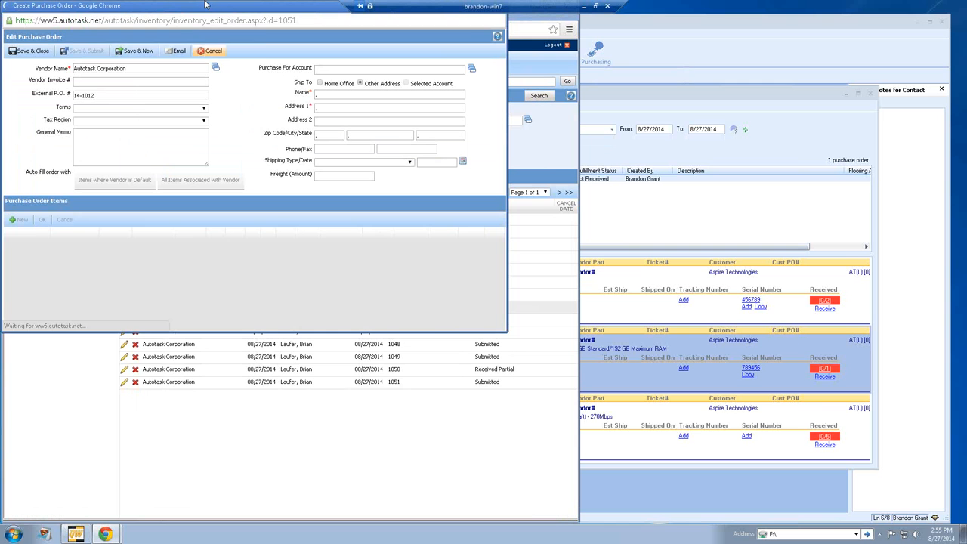
drag(223, 25, 365, 115)
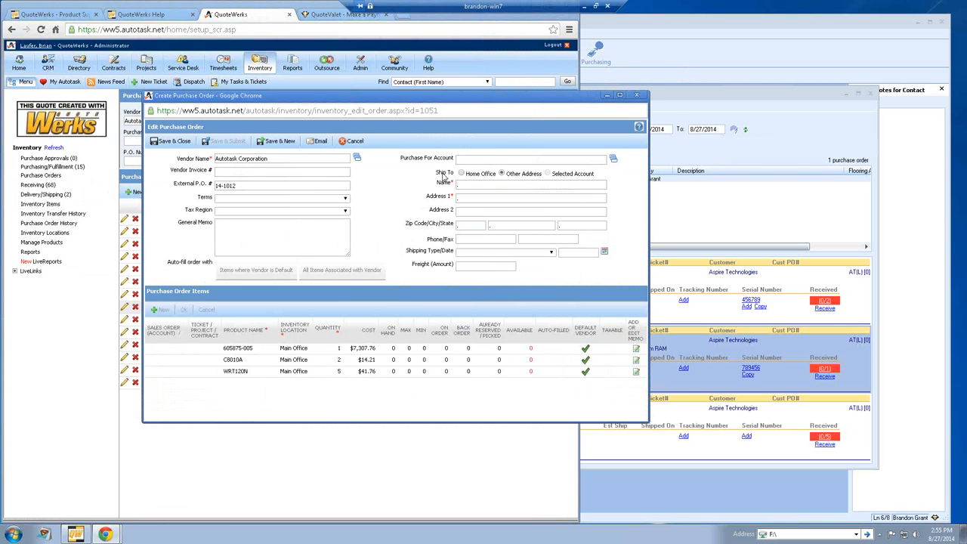
click(637, 97)
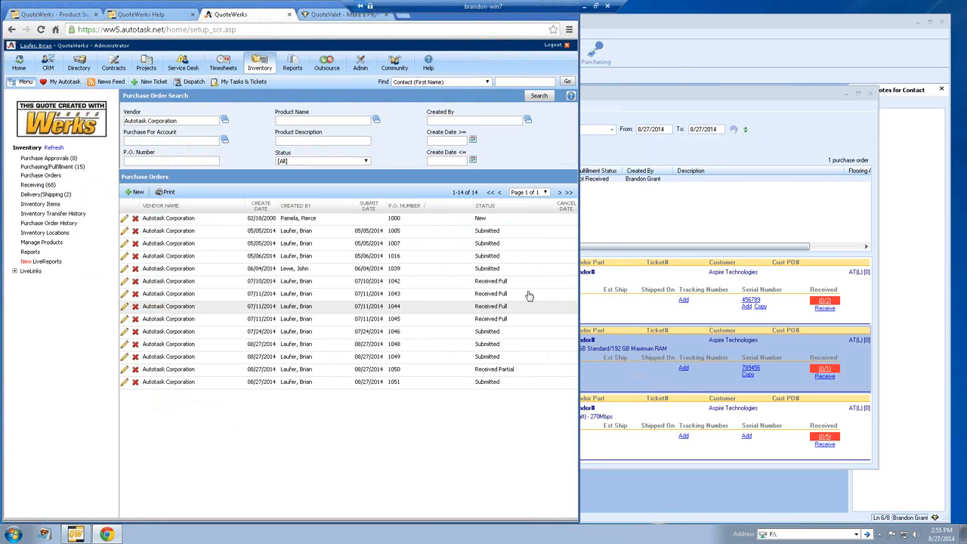
click(731, 151)
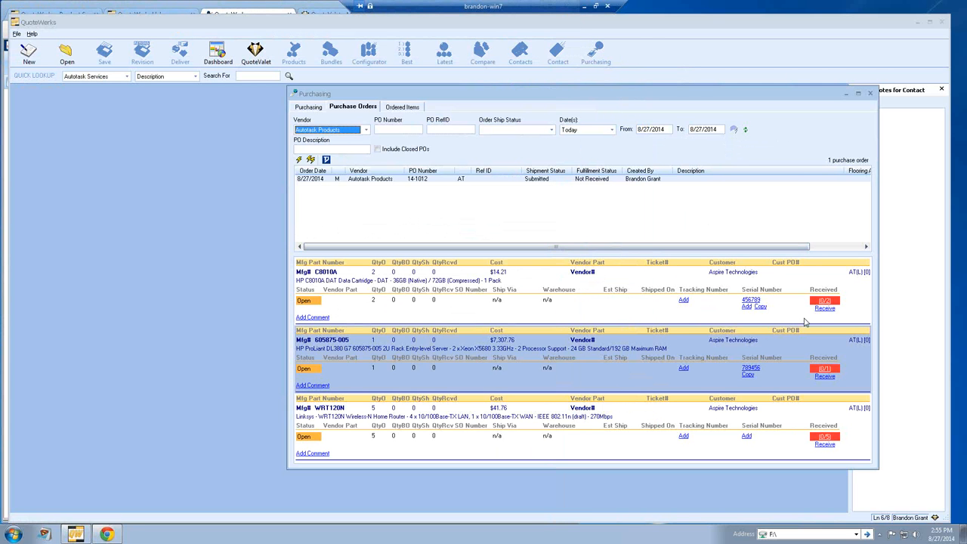
Step: Add serial 48846 to the C8010A cartridge line
click(747, 306)
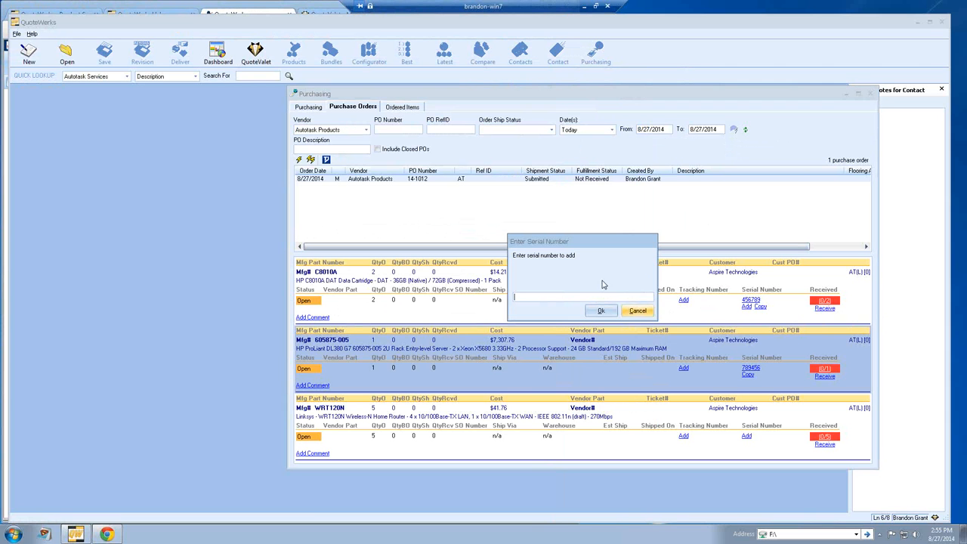
text(48846)
click(602, 311)
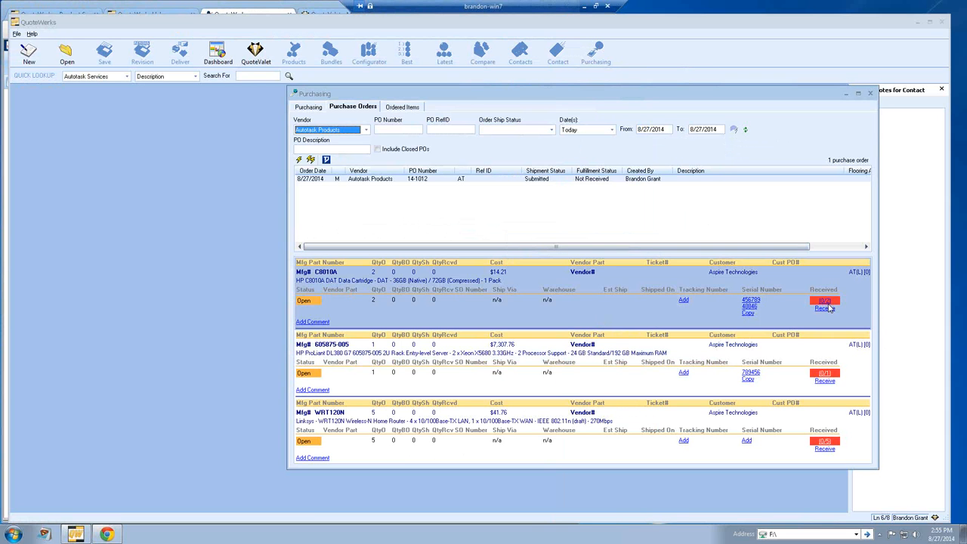
Step: Receive quantity 2 of the C8010A cartridge with serial 13213253
click(826, 309)
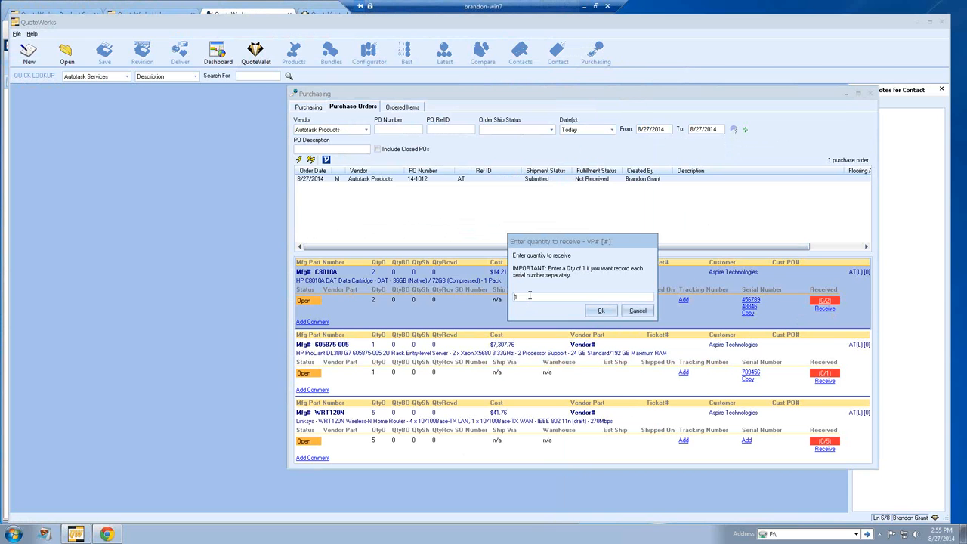
drag(527, 297, 500, 298)
text(2)
click(604, 313)
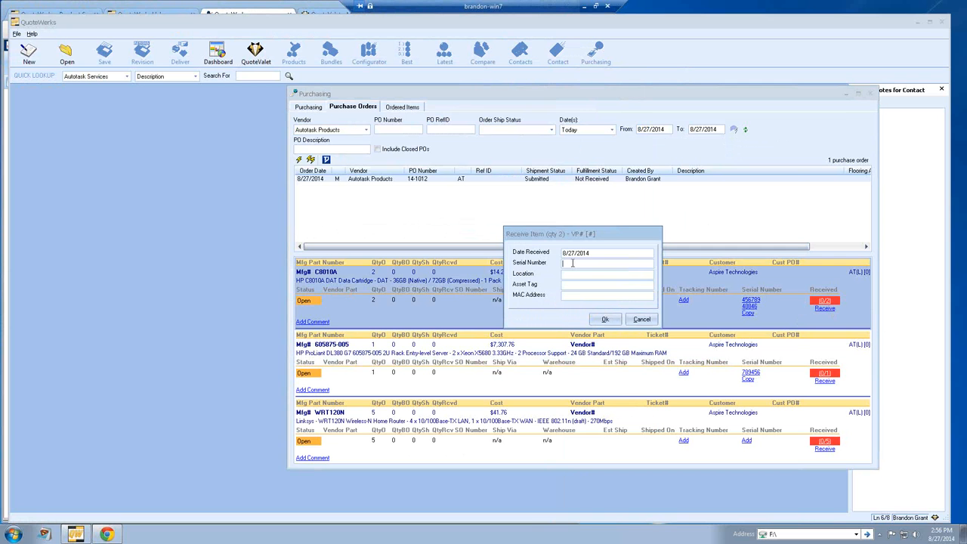
text(13213253)
click(607, 319)
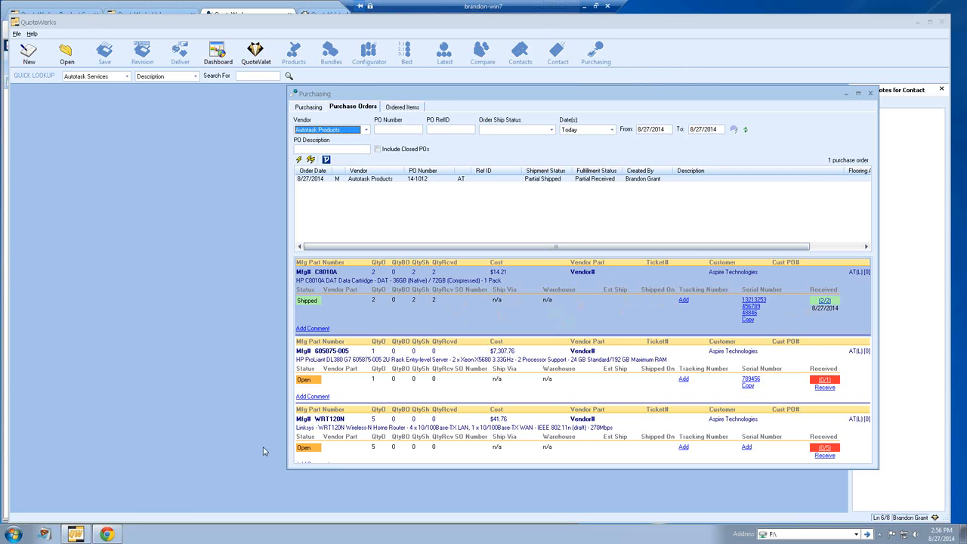
Step: Rerun the Autotask PO search to see PO 1051 as Received Partial, then return to QuoteWerks
click(108, 534)
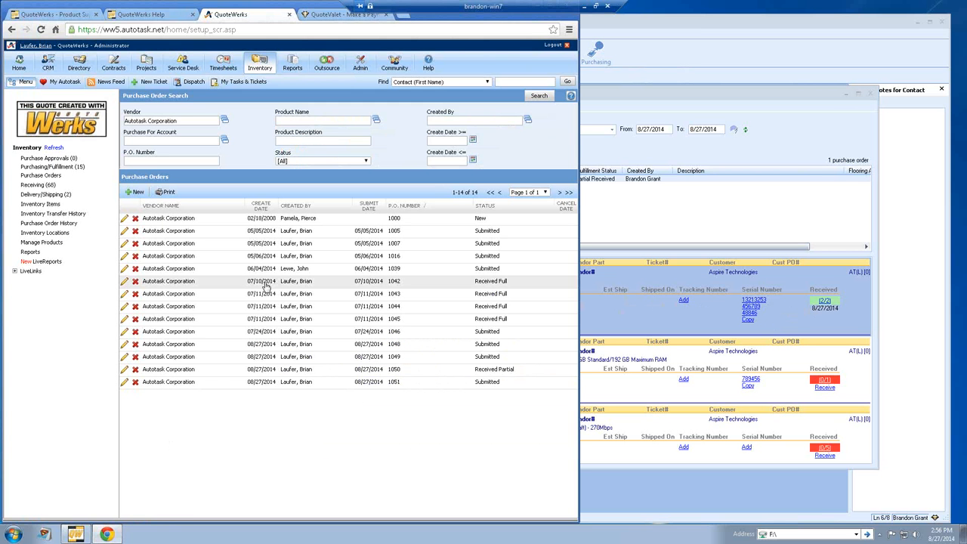
click(540, 96)
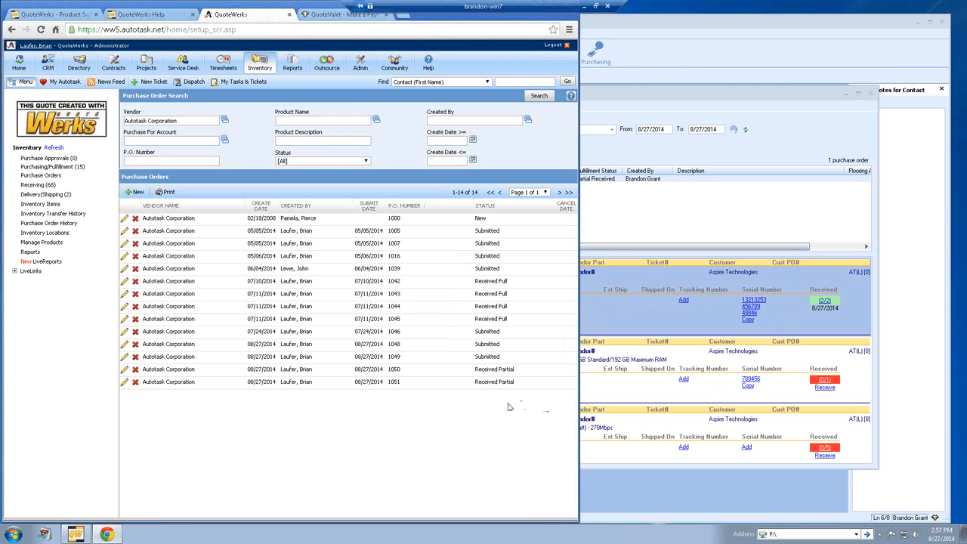
click(768, 167)
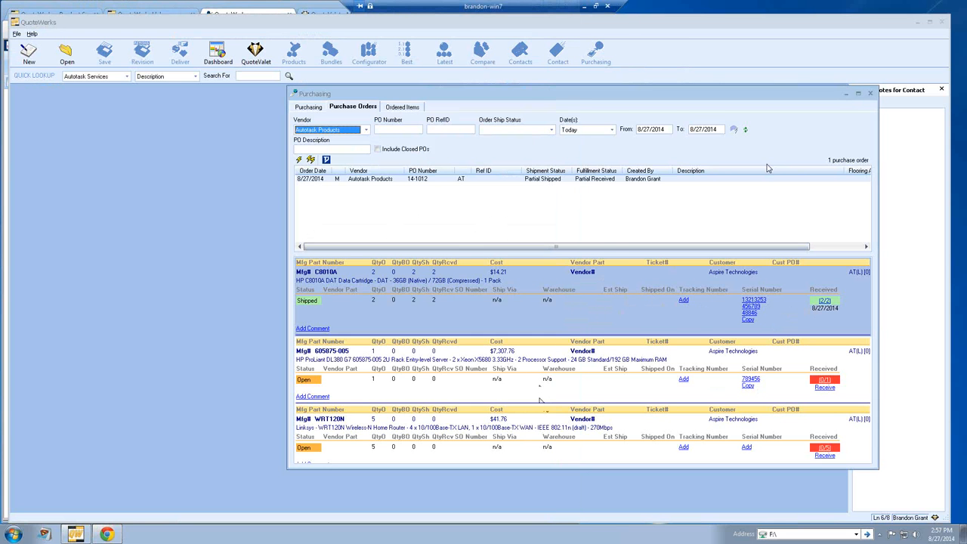